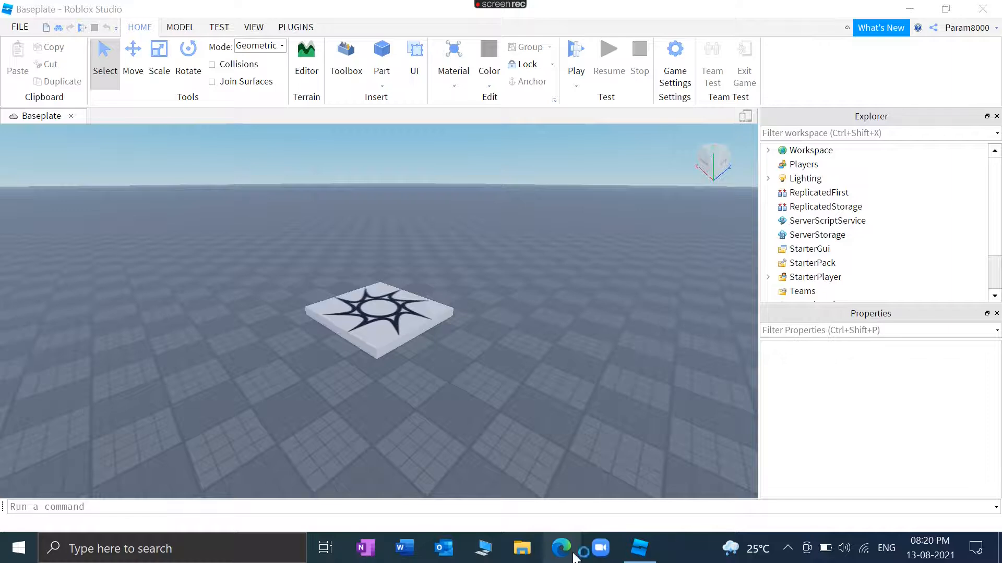
Switch to Microsoft Edge, open web.roblox.com/create and look through the Create page's sections.
left_click(573, 557)
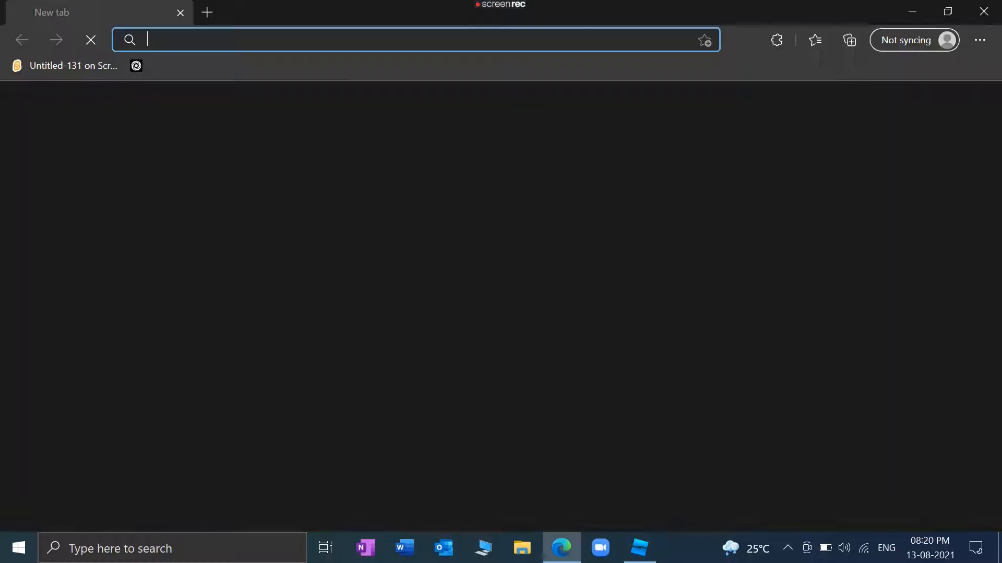
type("web.r")
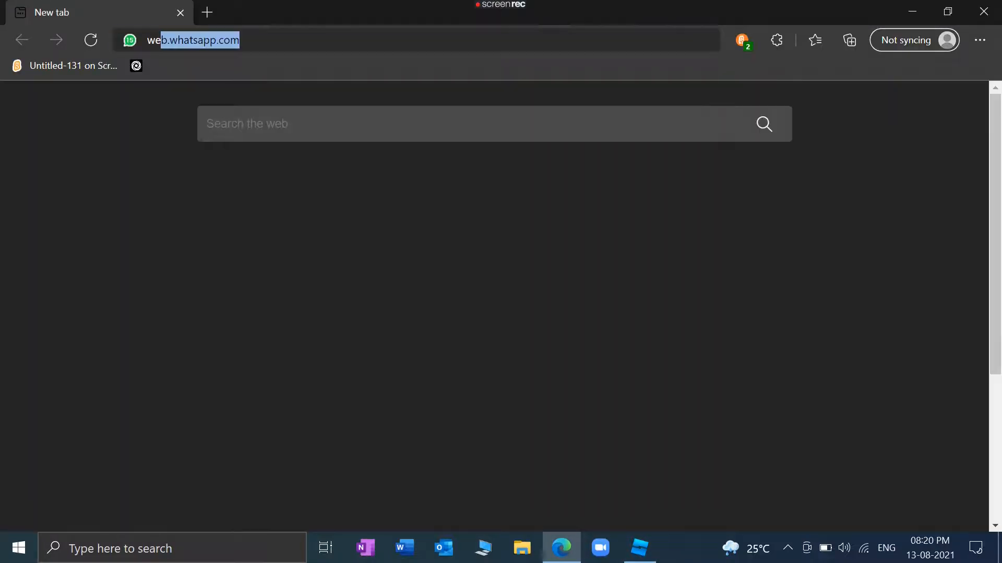
type("oblox.c")
key("BackSpace")
type("x")
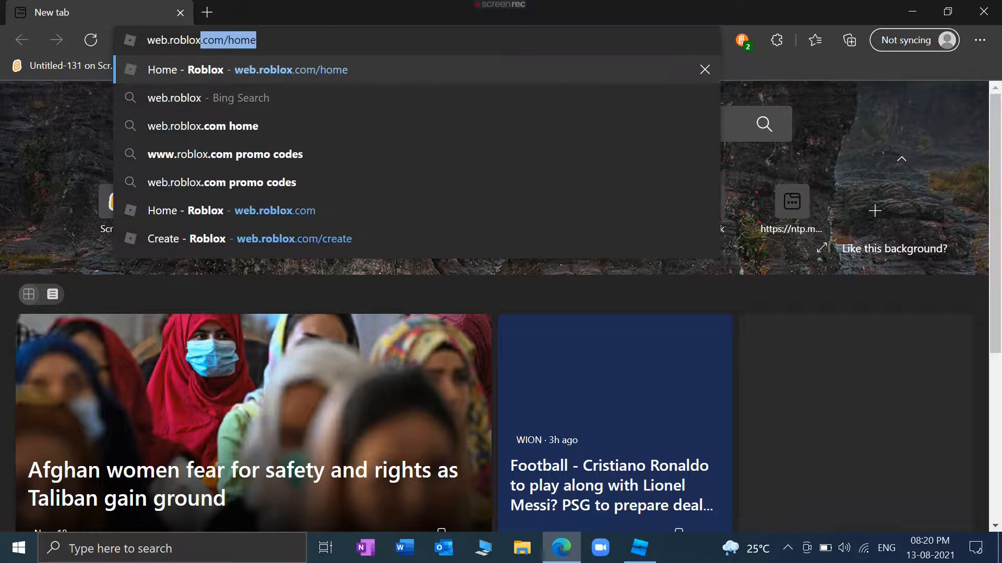
type(".")
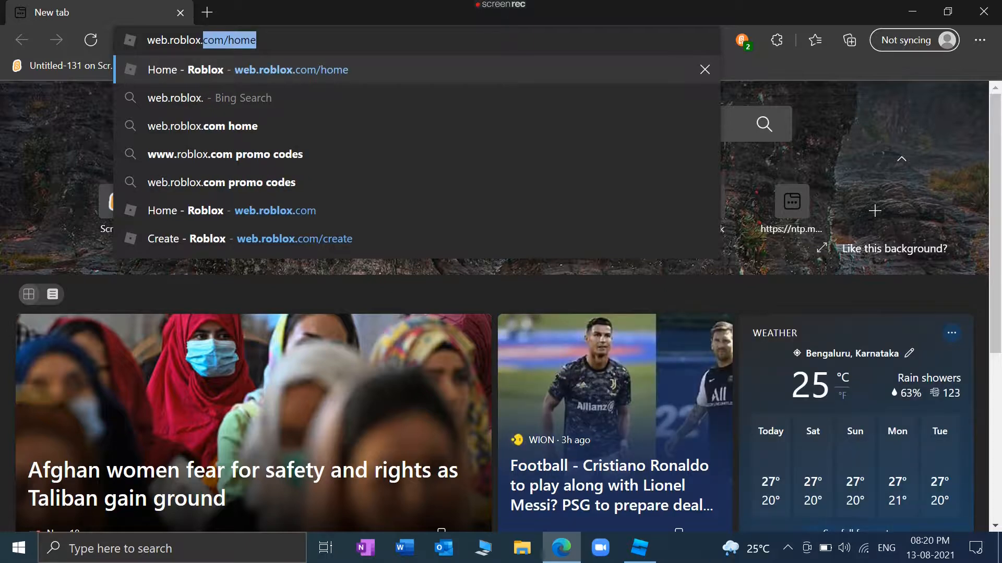
type("com/create")
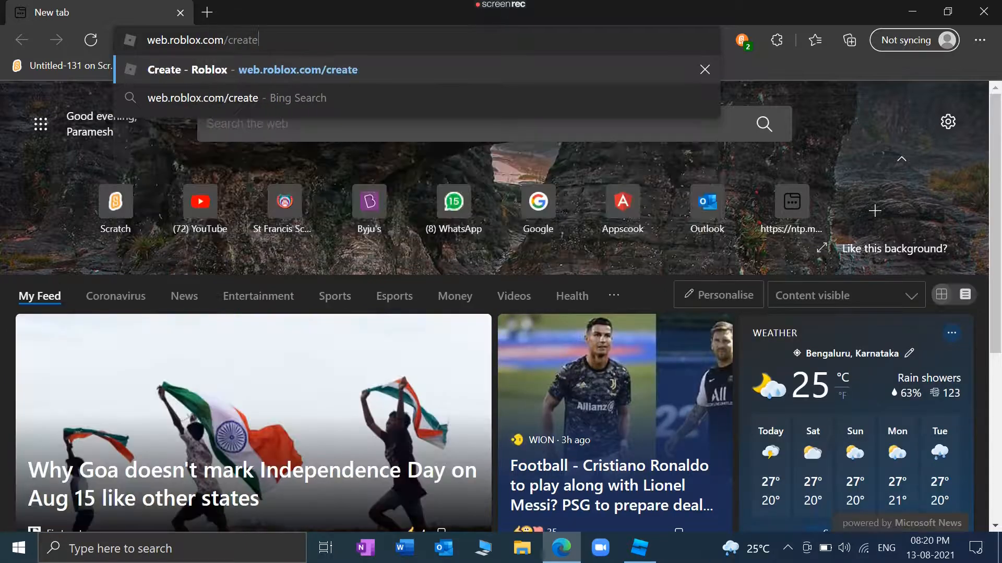
key("Return")
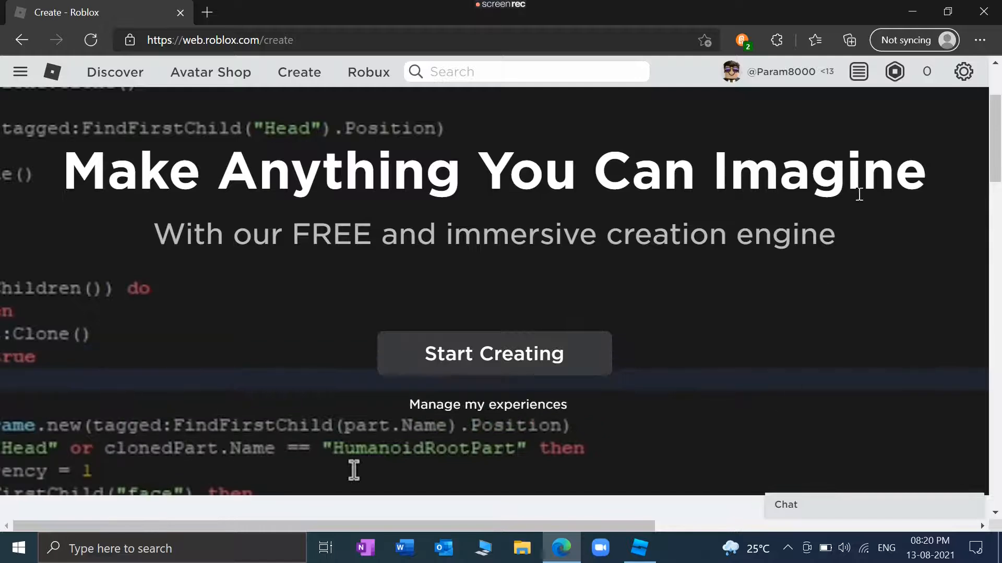
scroll(703, 477, "down", 5)
scroll(703, 483, "down", 10)
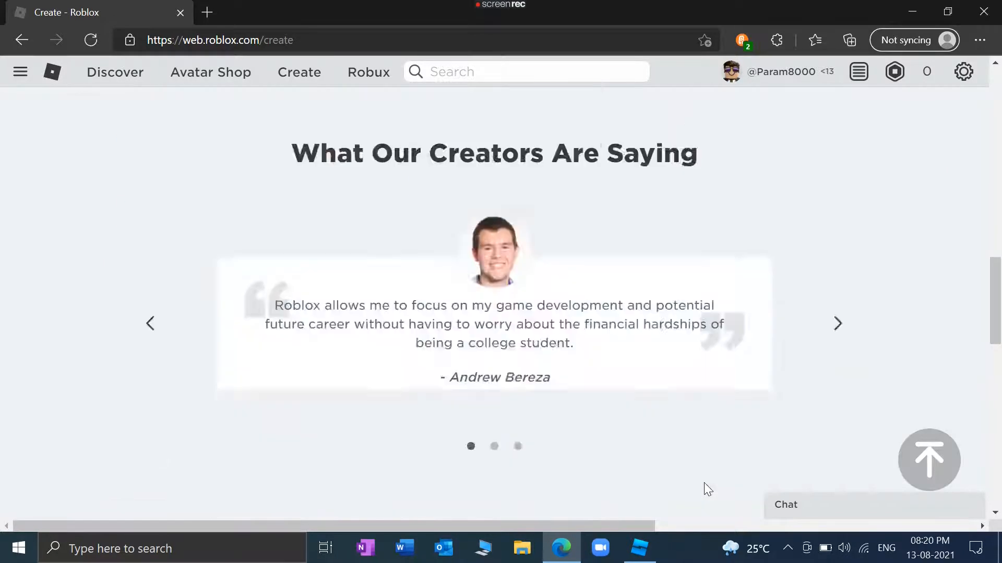
scroll(703, 483, "up", 8)
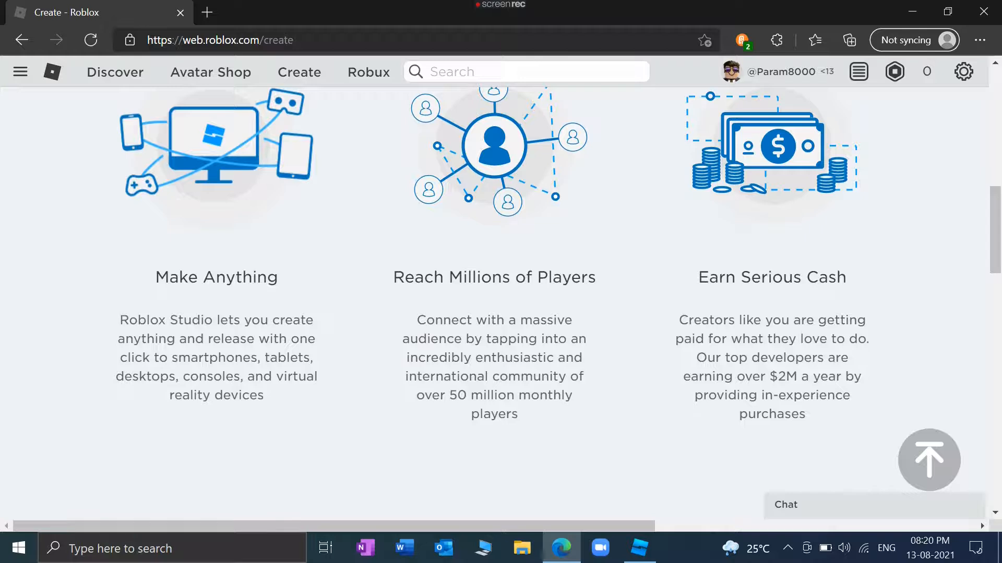
scroll(662, 505, "up", 1)
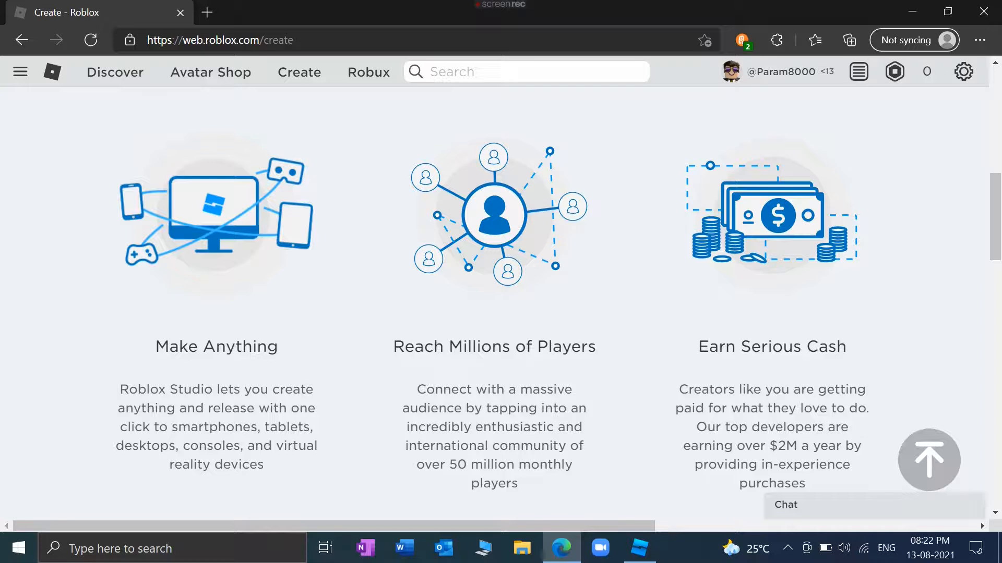
Return to Roblox Studio and review the available modelling, view and home tool sets.
left_click(651, 550)
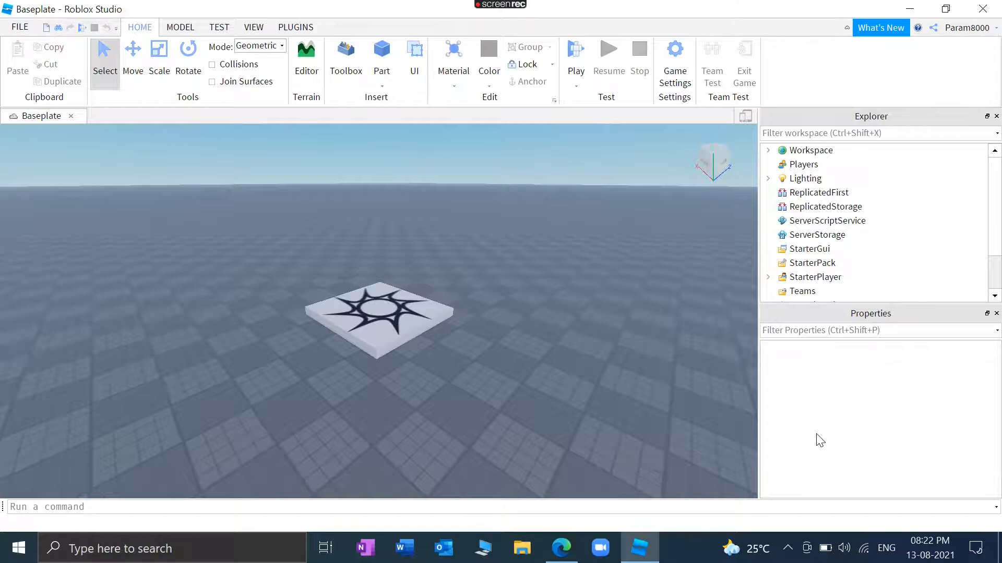
left_click(182, 29)
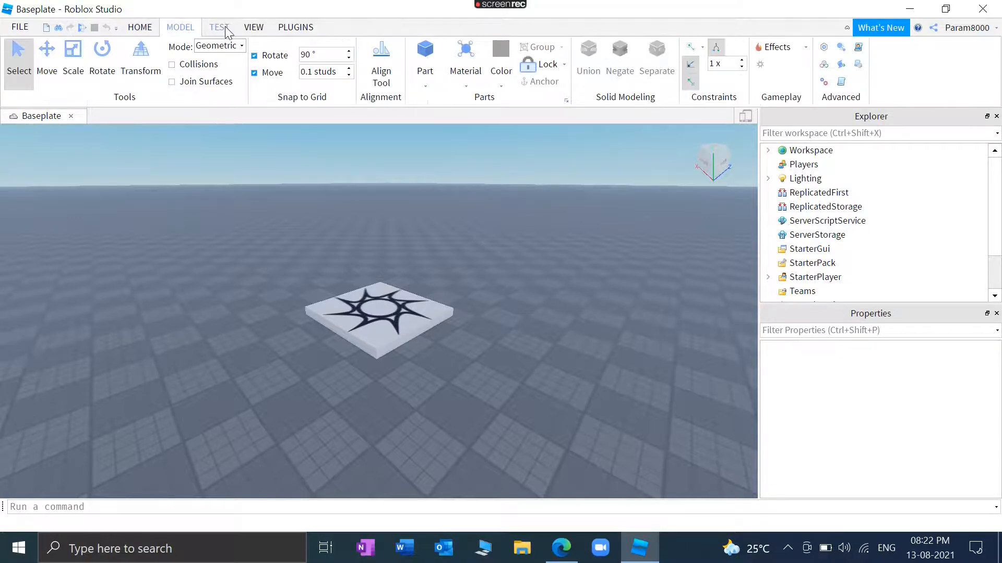
left_click(263, 29)
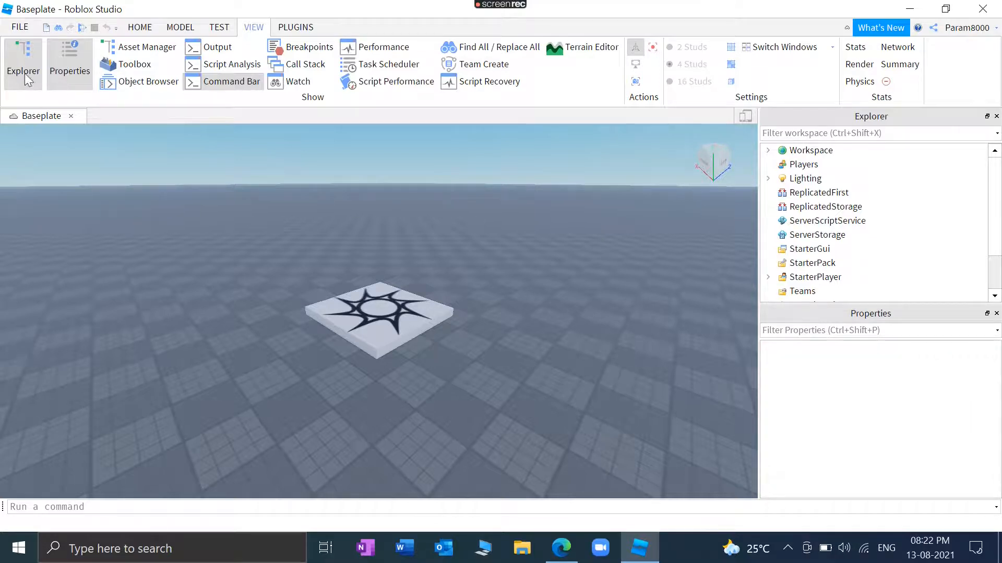
left_click(189, 28)
left_click(142, 30)
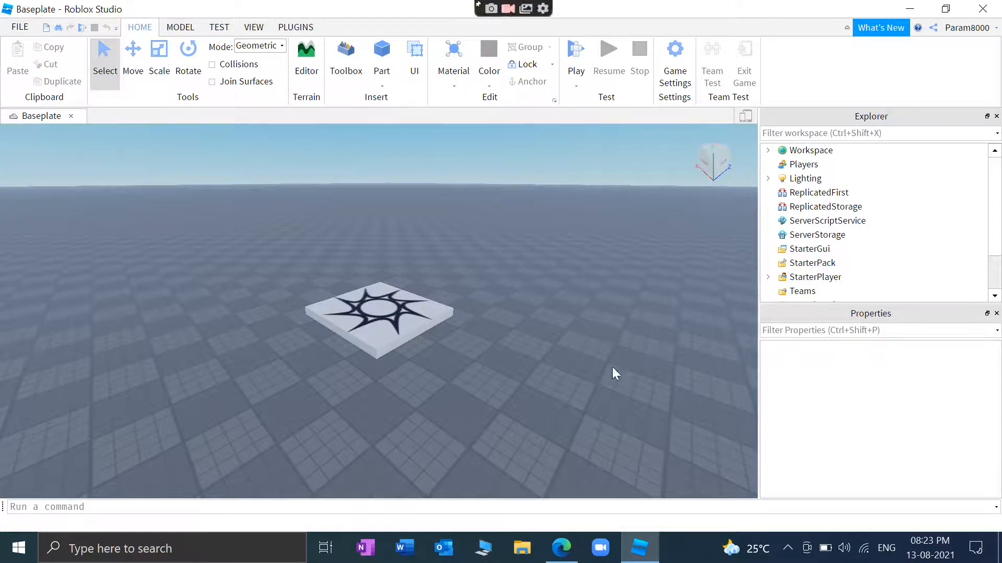
Examine the baseplate and spawn location from several camera angles and show the objects contained in Workspace.
right_click_drag(606, 195, 605, 195)
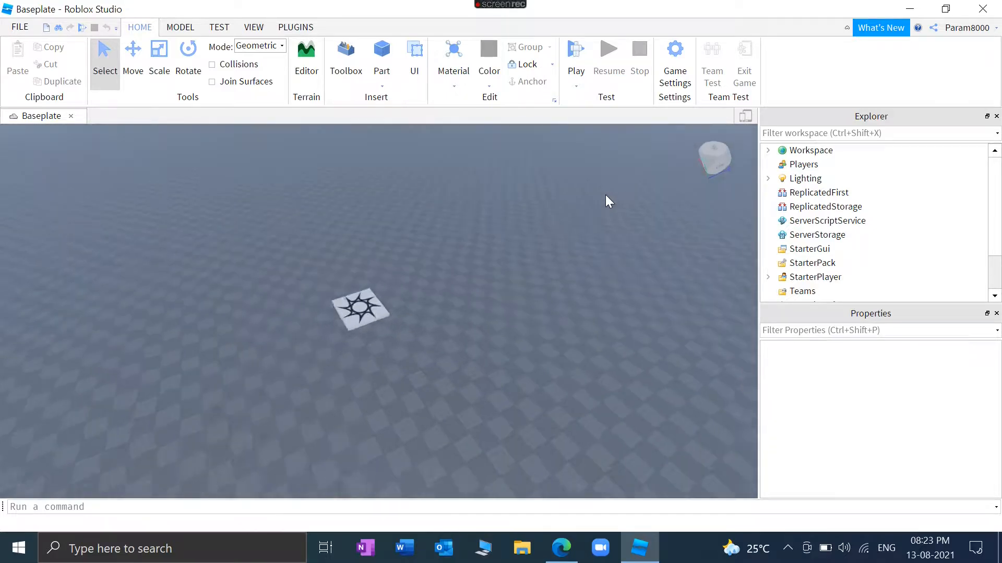
right_click_drag(489, 286, 489, 286)
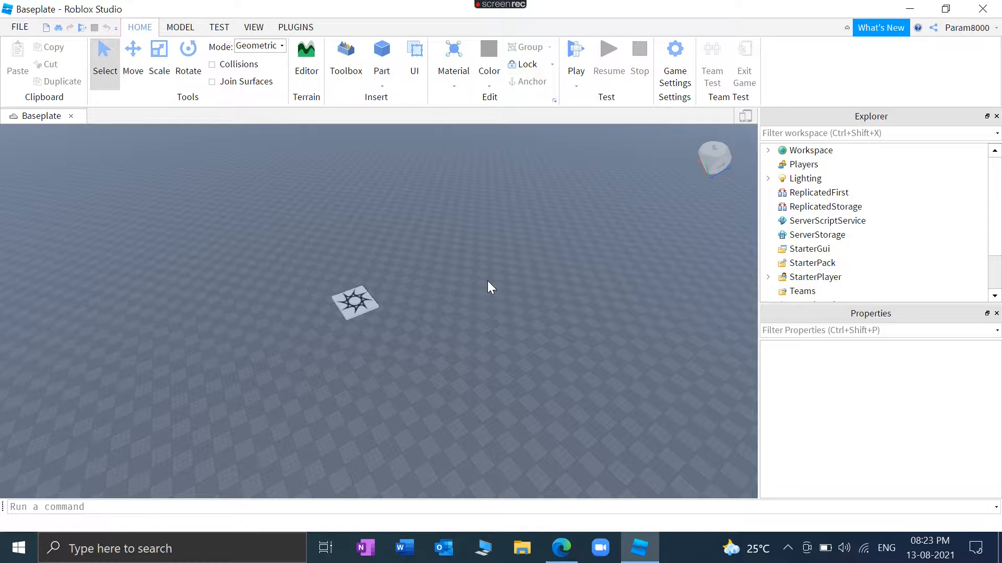
right_click_drag(451, 246, 455, 247)
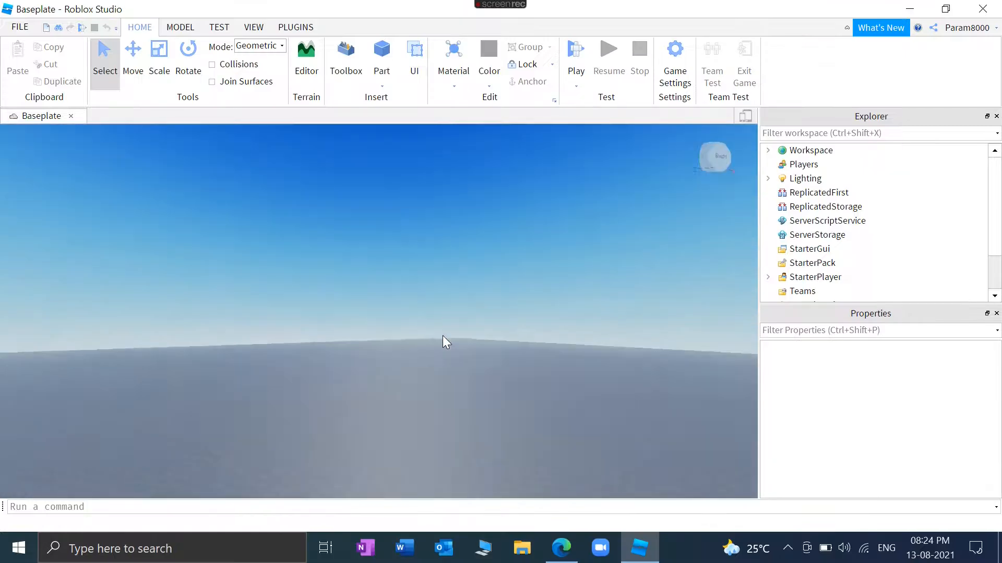
mouse_move(443, 336)
right_mouse_down()
mouse_move(451, 334)
mouse_move(445, 342)
right_mouse_up()
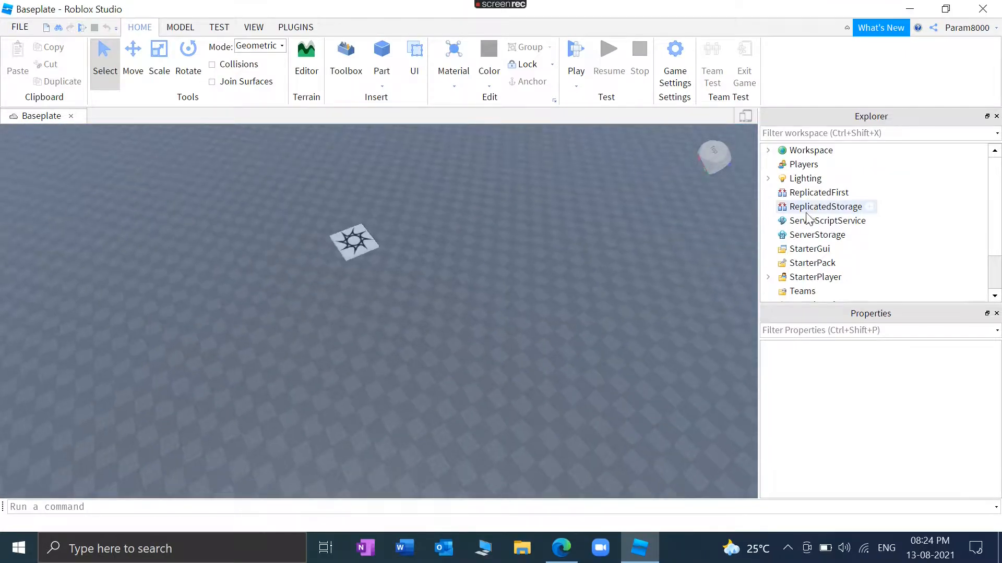
right_click_drag(523, 317, 523, 317)
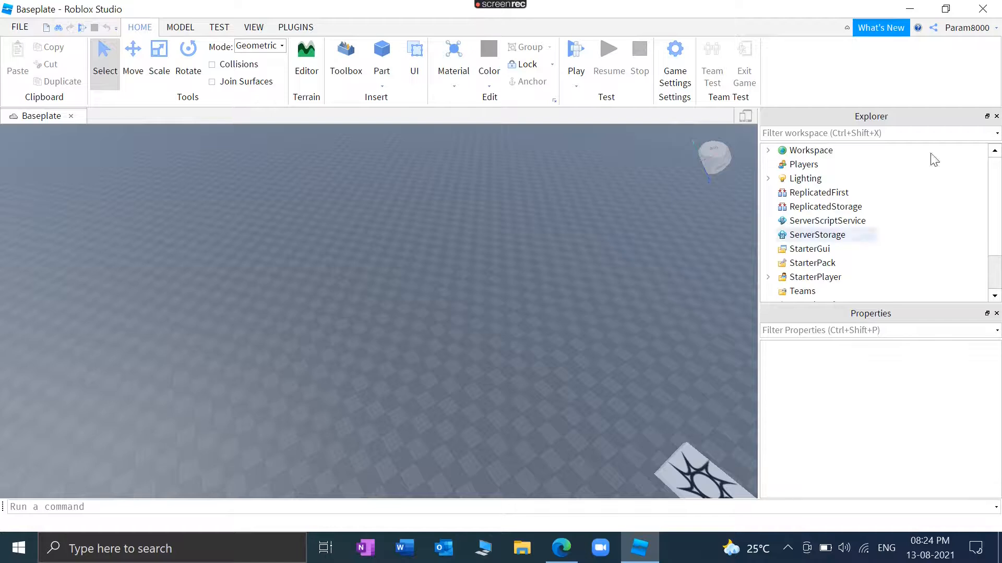
left_click(769, 152)
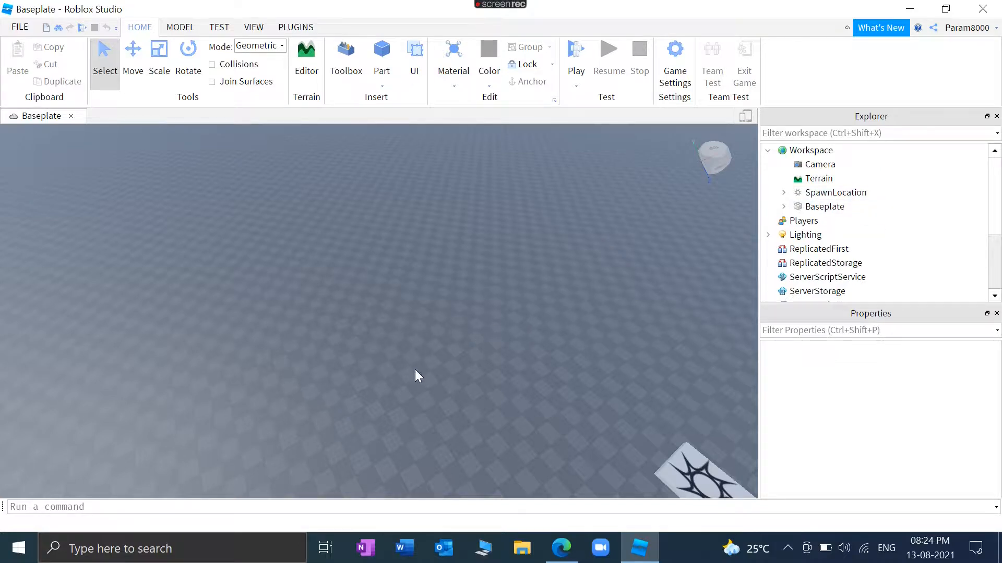
right_click_drag(583, 294, 584, 293)
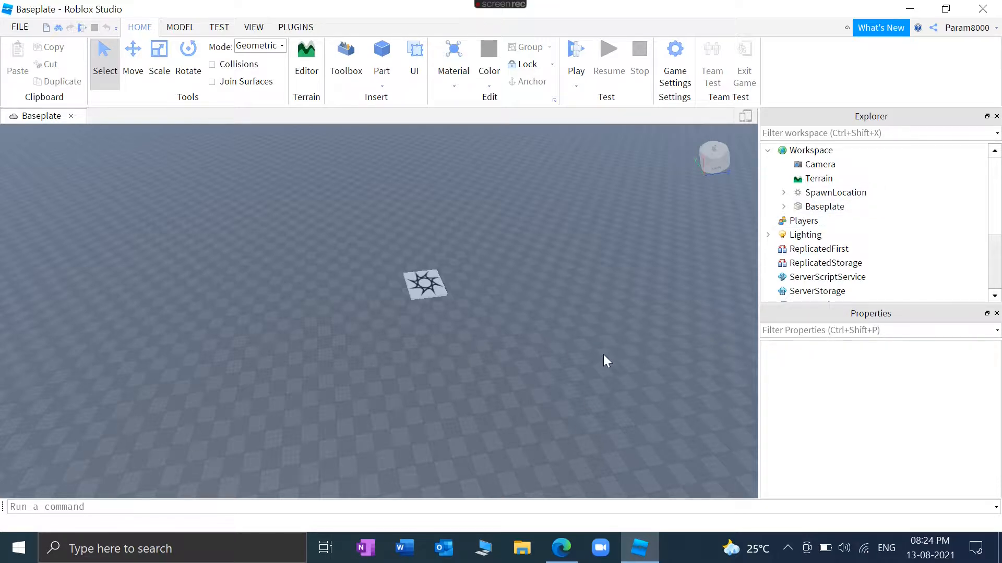
key("w")
key("d")
key("w")
right_click_drag(558, 343, 558, 342)
key("s")
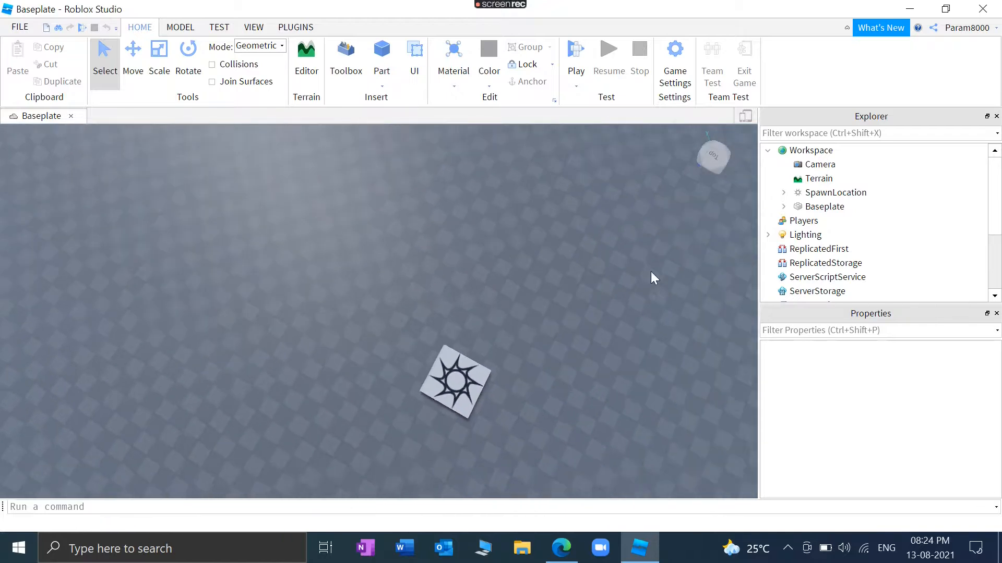
Set the Baseplate's size to 14, 1, 14.
left_click(816, 207)
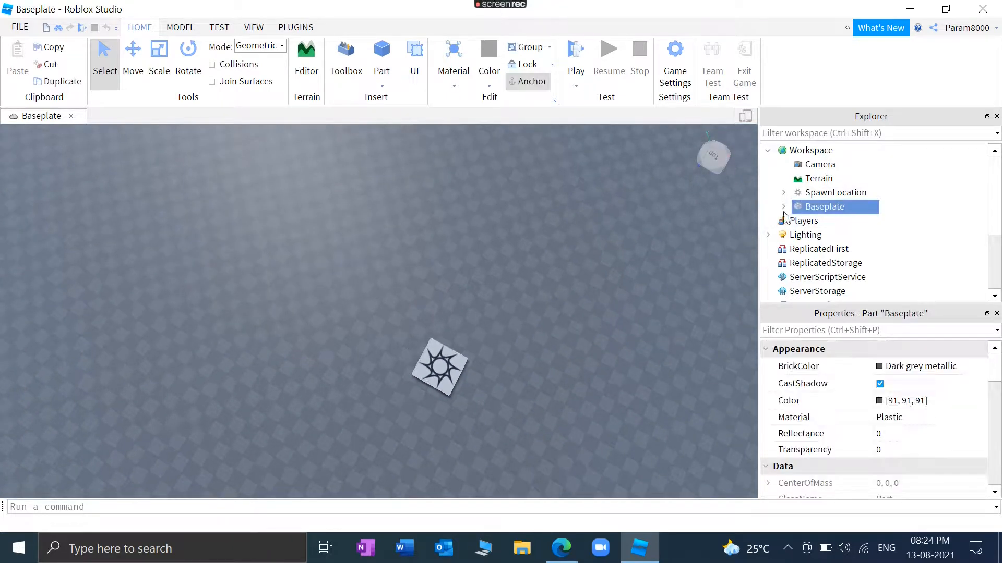
left_click(869, 330)
type("Size")
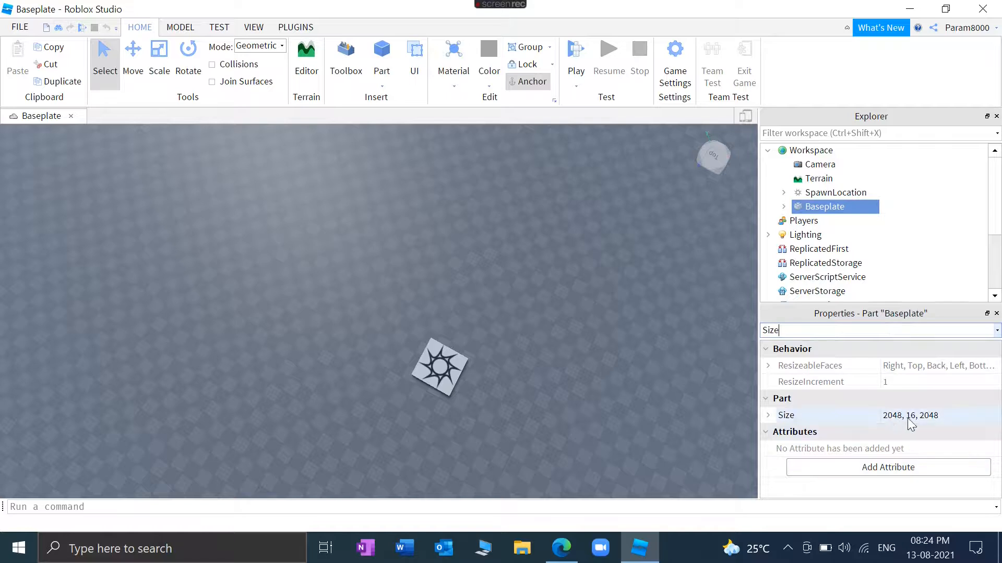
left_click(945, 416)
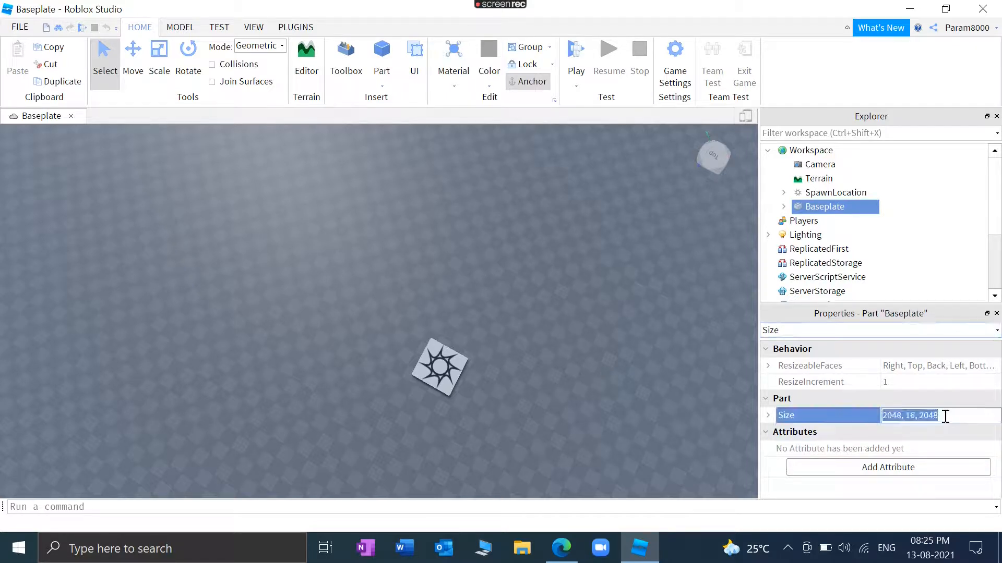
type("14, ")
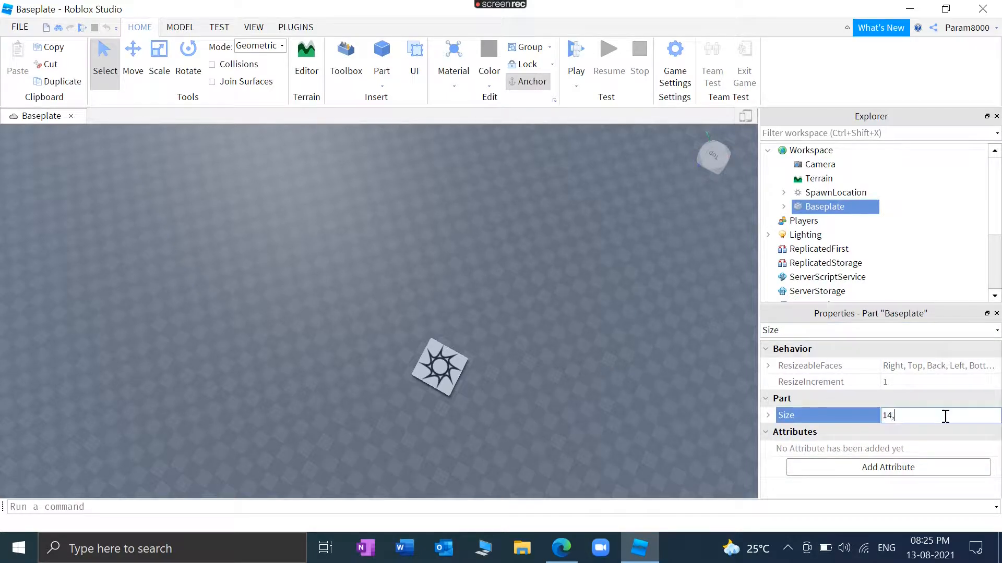
type("1, 14")
key("Return")
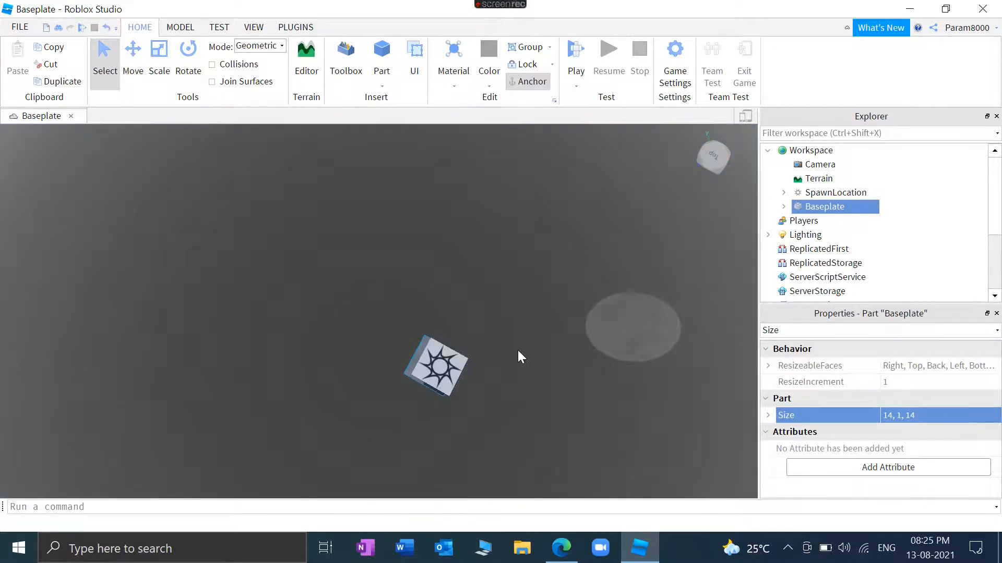
Lower the SpawnLocation vertically onto the resized baseplate with the Move tool.
scroll(518, 351, "up", 3)
right_click_drag(517, 350, 490, 331)
scroll(514, 342, "up", 3)
left_click(490, 329)
scroll(496, 242, "down", 2)
scroll(495, 243, "down", 1)
left_click(145, 70)
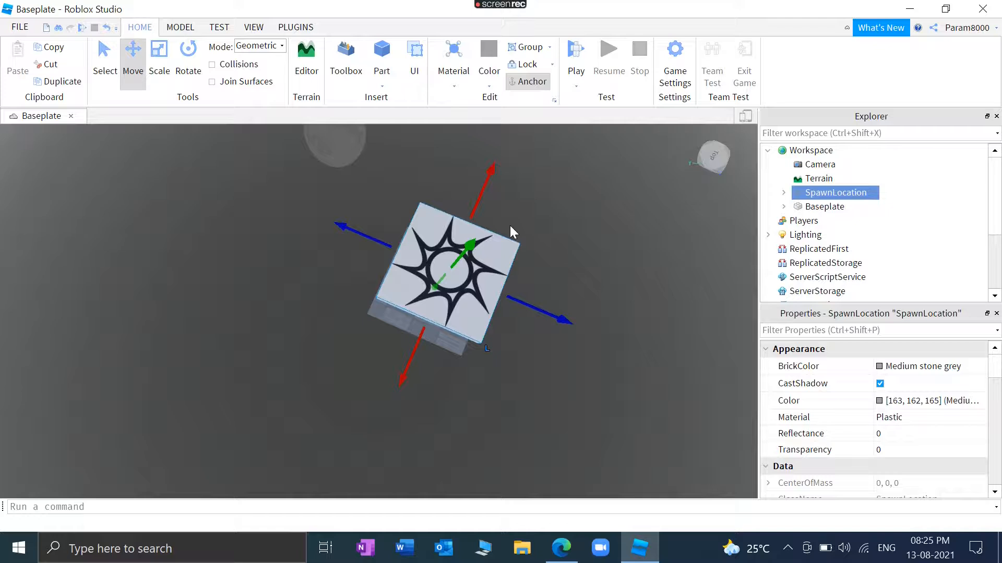
scroll(466, 271, "up", 3)
mouse_move(471, 247)
left_mouse_down()
mouse_move(466, 272)
mouse_move(488, 242)
left_mouse_up()
left_click(486, 254)
left_click(487, 260)
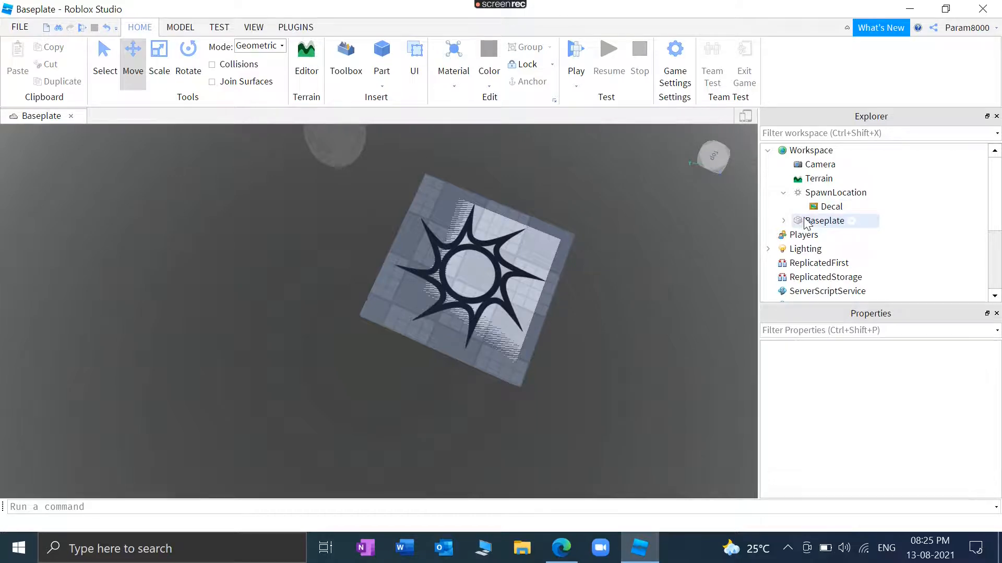
Raise the SpawnLocation slightly so it sits on the baseplate's top surface.
left_click(783, 193)
left_click(835, 192)
left_click_drag(497, 254, 505, 261)
Set the Move snap-to-grid increment to 1 stud.
left_click(166, 30)
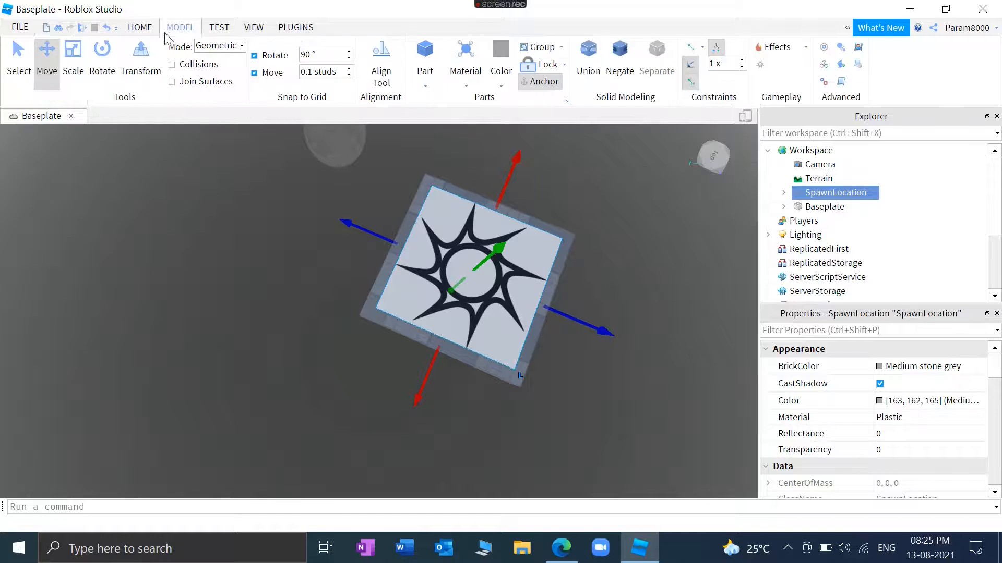
left_click(324, 75)
type("1")
left_click(650, 264)
Set the SpawnLocation's size to 7, 1, 7, then deselect it.
scroll(650, 264, "up", 3)
right_click_drag(650, 264, 650, 264)
left_click(313, 375)
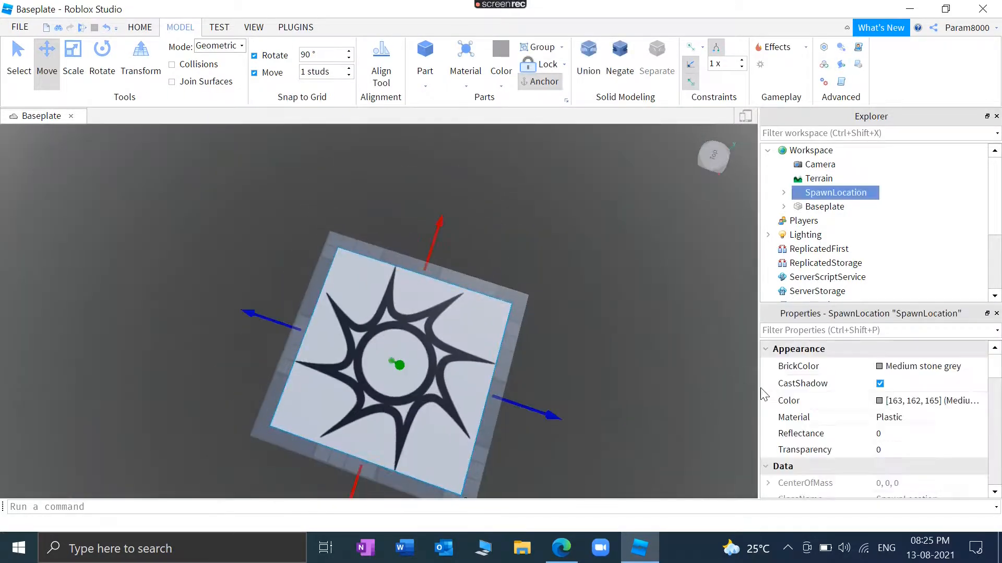
right_click(861, 331)
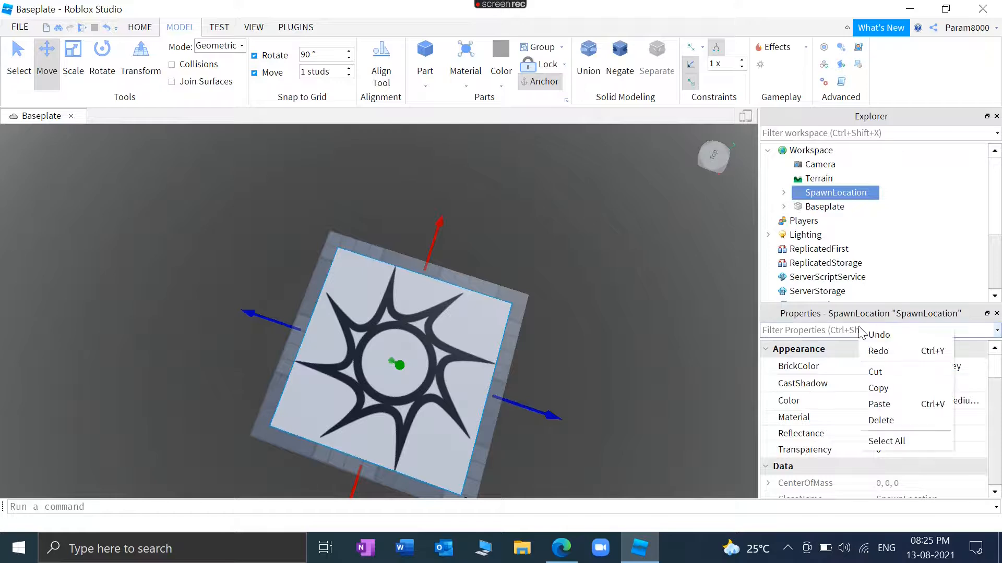
left_click(845, 329)
type("Size")
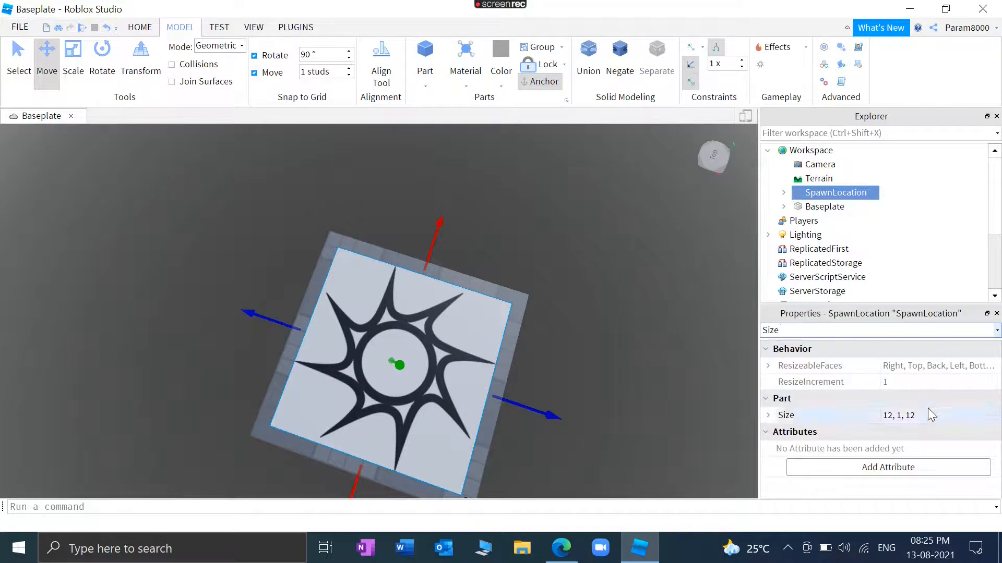
left_click(928, 409)
type("7")
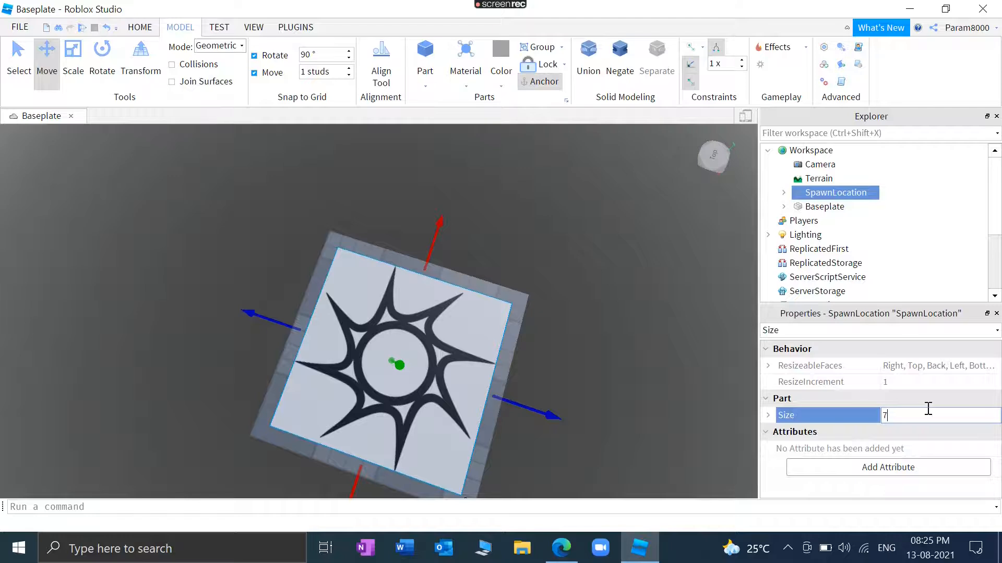
type(",1,7")
key("Return")
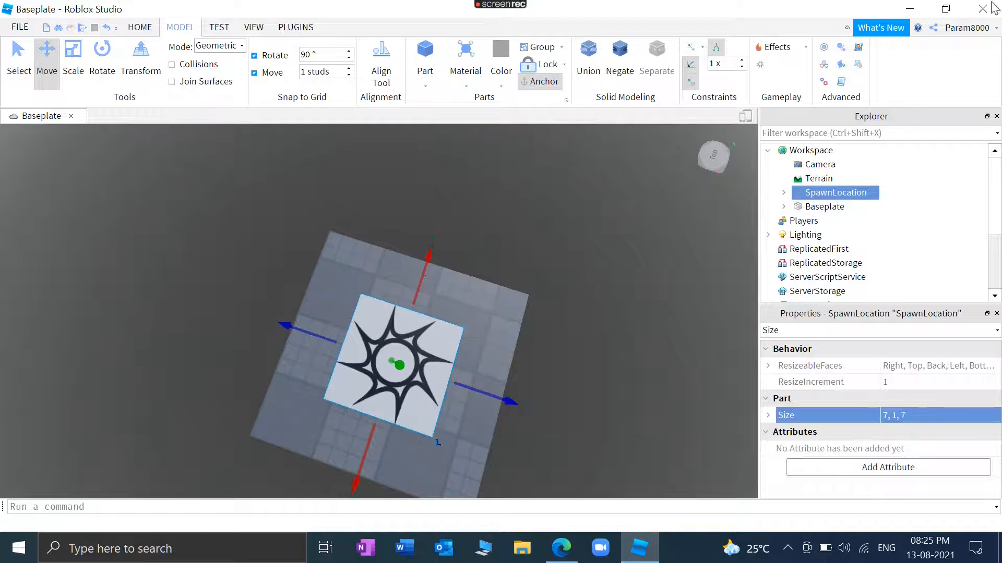
left_click(605, 311)
right_click_drag(605, 311, 605, 310)
scroll(603, 308, "up", 5)
scroll(606, 311, "down", 5)
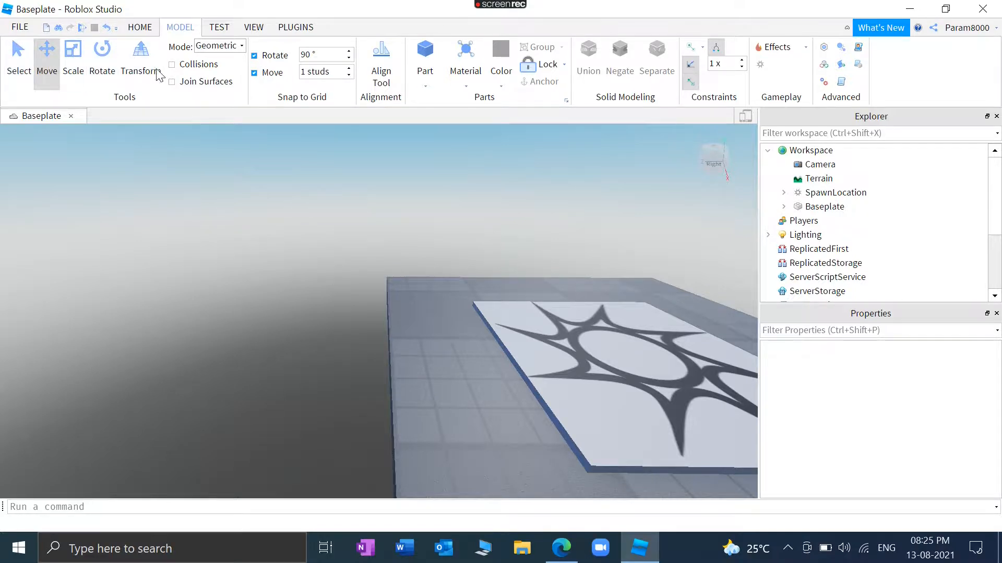
Raise the SpawnLocation vertically with the Move tool so its full height sits above the baseplate's surface.
right_click_drag(199, 266, 198, 270)
left_click(293, 219)
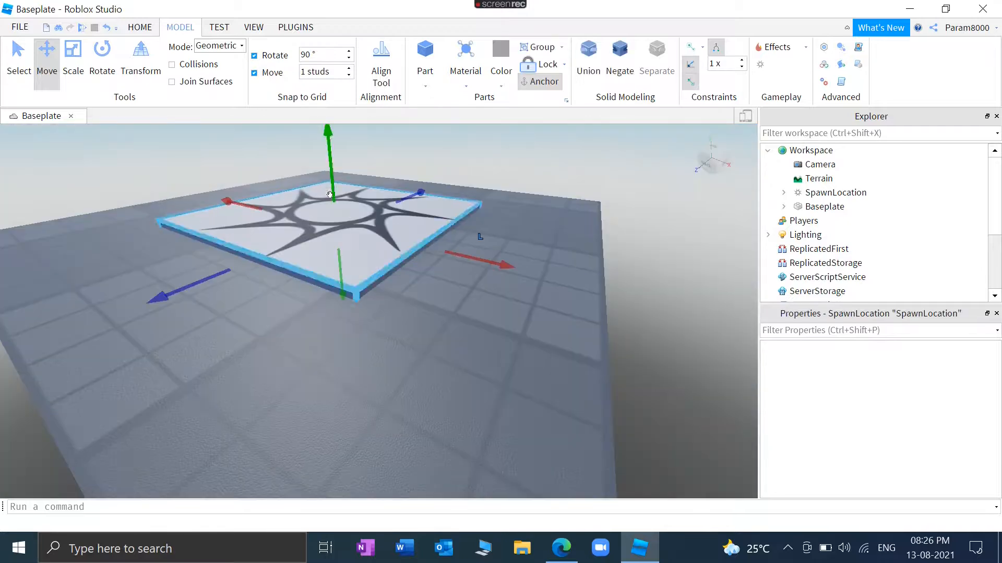
left_click_drag(339, 161, 327, 138)
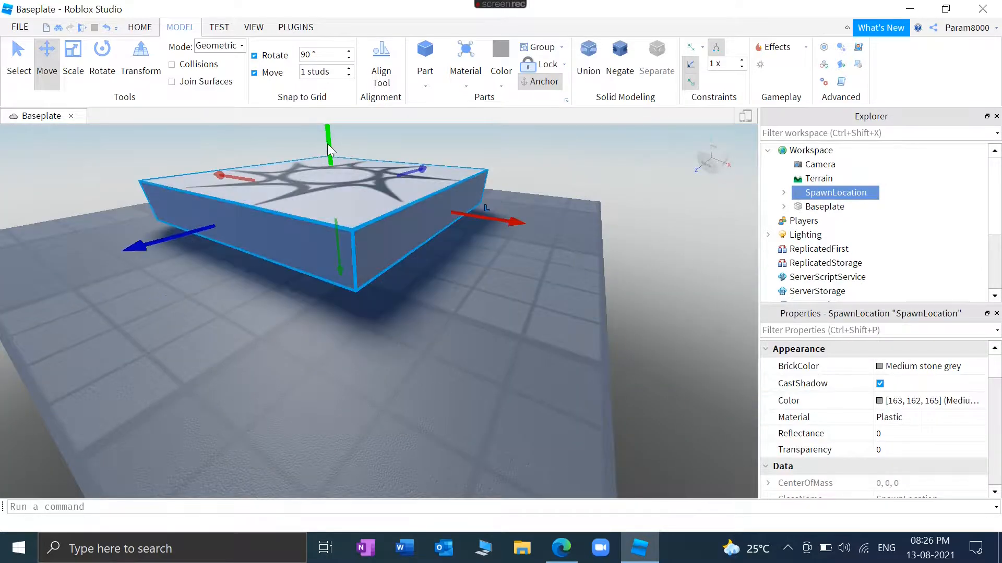
scroll(328, 144, "down", 4)
mouse_move(444, 263)
left_mouse_down()
mouse_move(491, 260)
mouse_move(452, 259)
left_mouse_up()
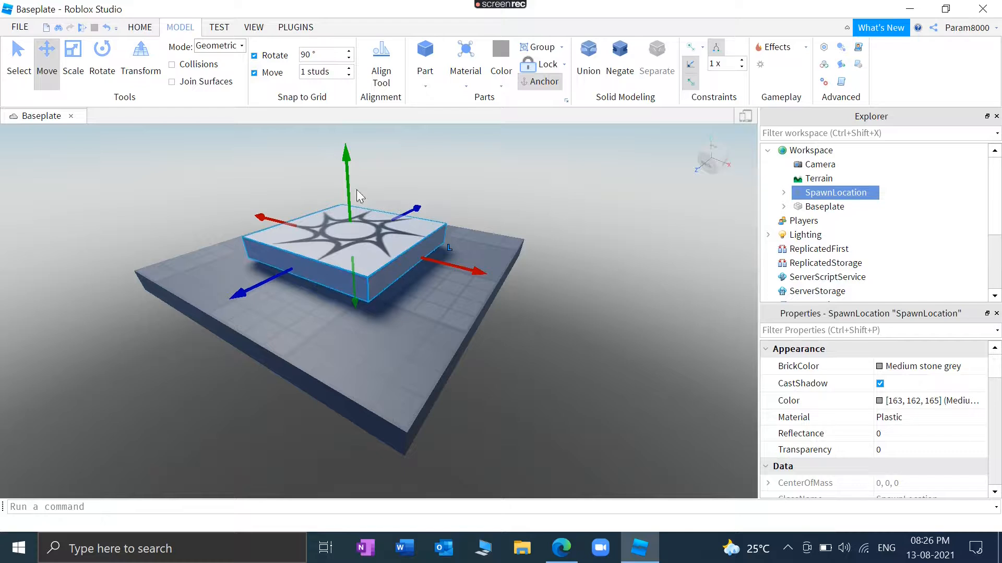
Examine the SpawnLocation's placement on the baseplate from above and from the side.
left_click(26, 63)
left_click(435, 371)
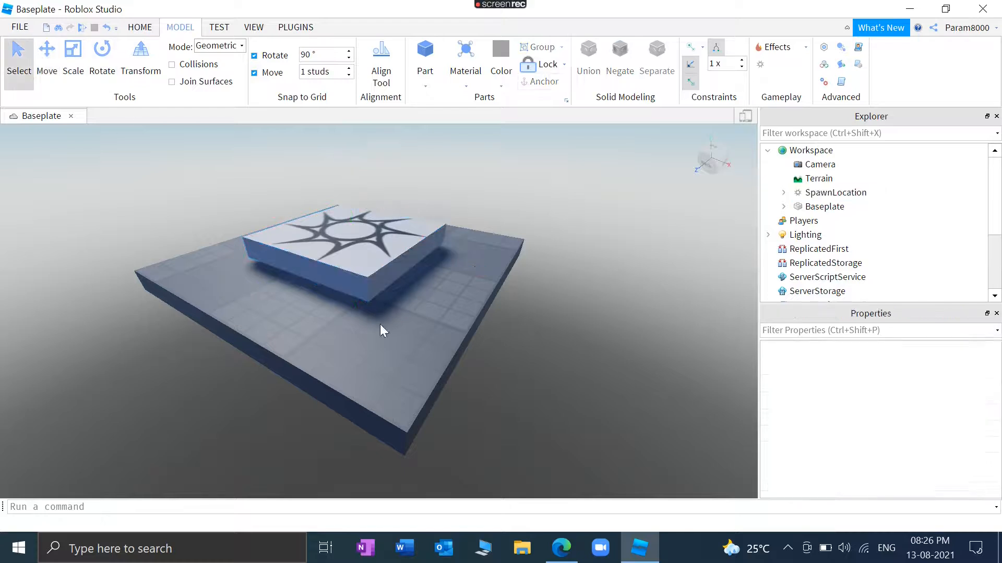
left_click(350, 275)
scroll(620, 280, "up", 5)
scroll(620, 279, "down", 5)
right_click_drag(620, 280, 620, 279)
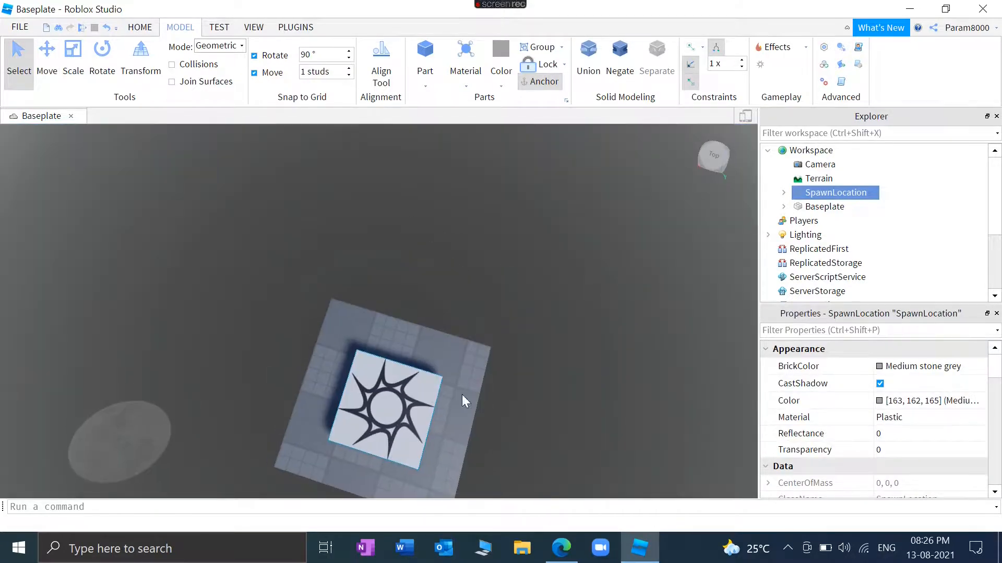
left_click(473, 367)
mouse_move(516, 319)
left_mouse_down()
mouse_move(458, 364)
mouse_move(452, 384)
left_mouse_up()
right_click_drag(607, 381, 605, 381)
scroll(607, 380, "up", 4)
scroll(605, 380, "down", 3)
Try to resize the SpawnLocation along its side and vertical axes with the Scale tool.
left_click(73, 57)
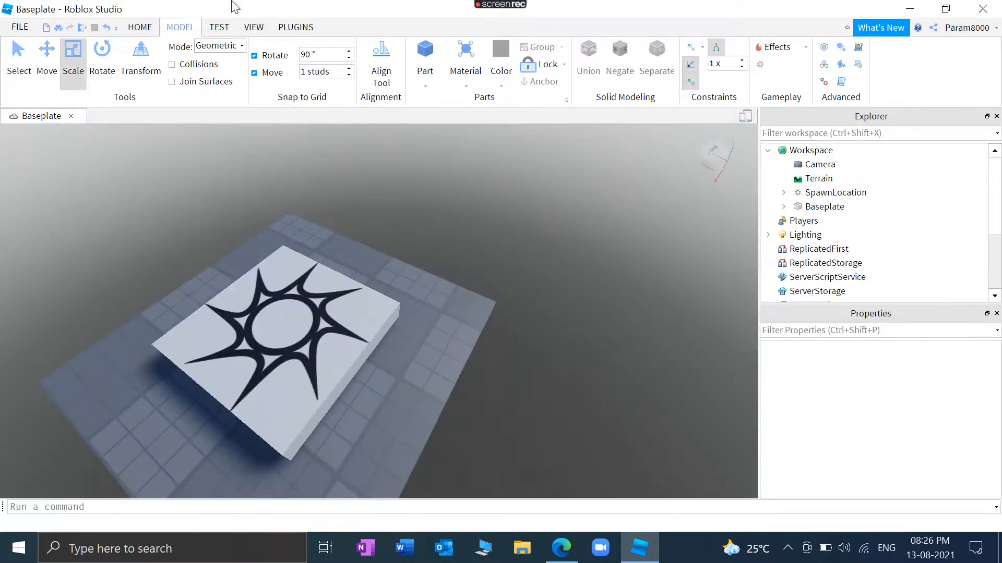
left_click(277, 285)
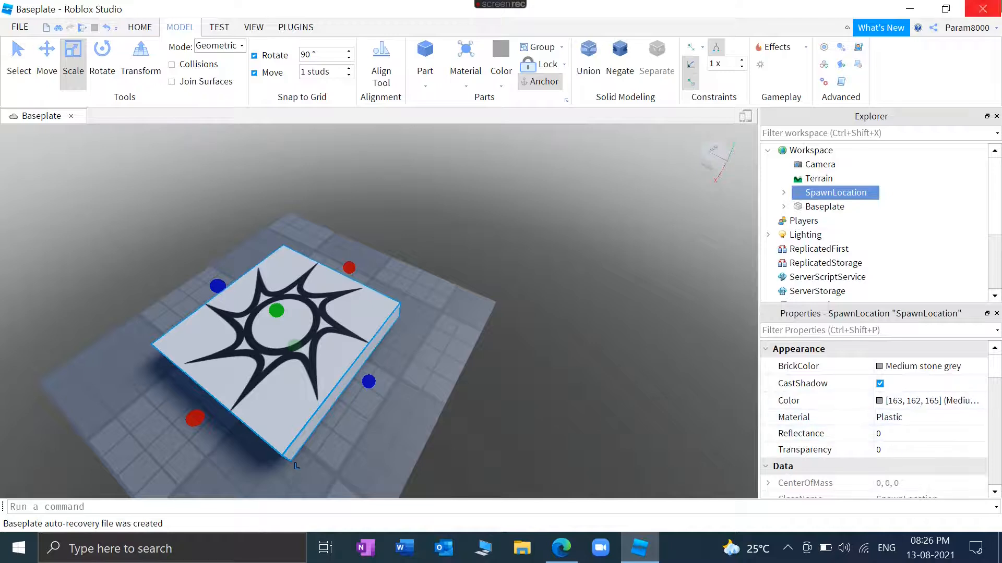
mouse_move(368, 382)
left_mouse_down()
mouse_move(416, 416)
mouse_move(379, 394)
left_mouse_up()
scroll(556, 296, "down", 4)
right_click_drag(498, 265, 499, 265)
scroll(499, 265, "down", 3)
left_click_drag(367, 285, 373, 319)
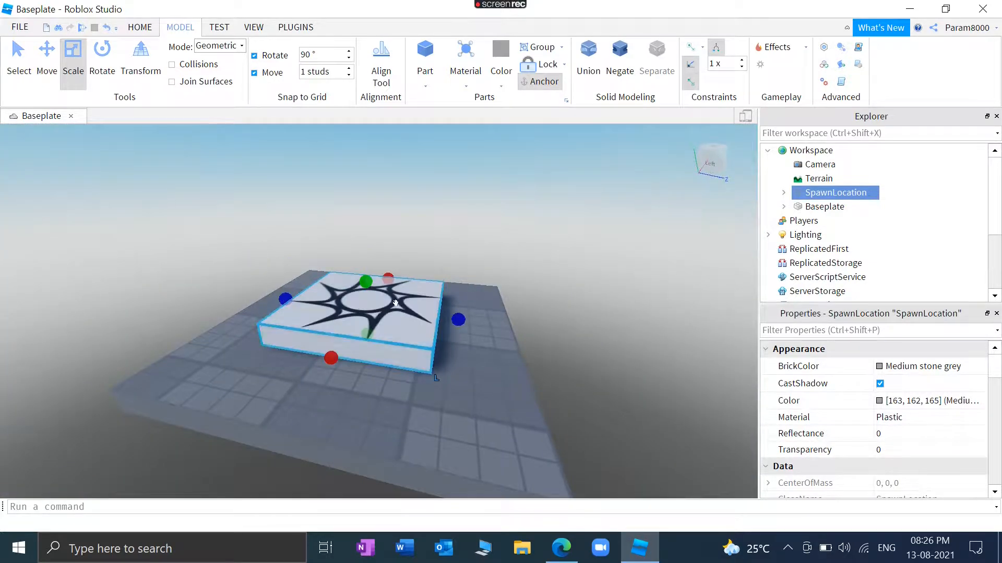
scroll(373, 313, "up", 3)
scroll(373, 313, "down", 4)
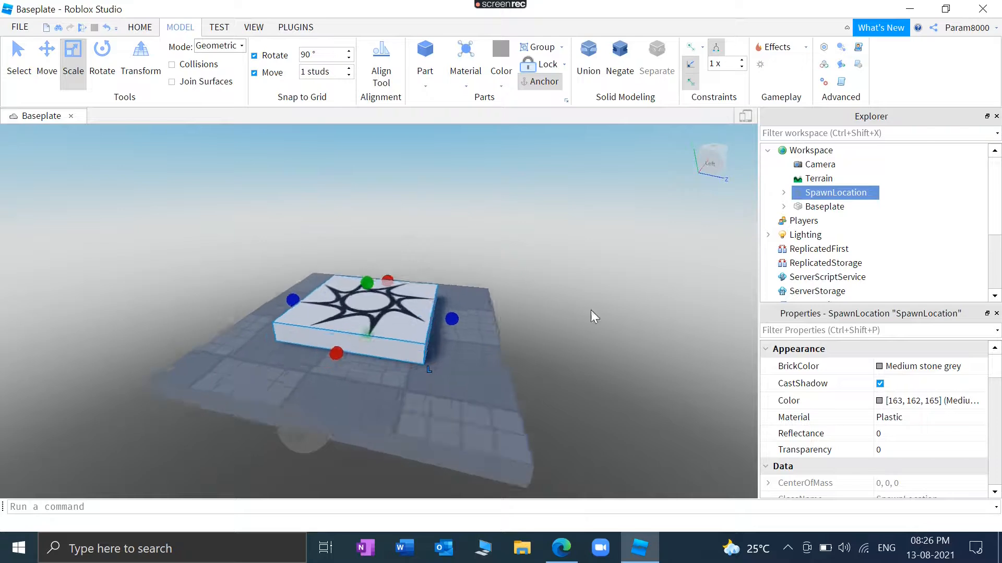
scroll(339, 376, "up", 5)
left_click_drag(359, 340, 372, 301)
scroll(515, 136, "down", 4)
right_click_drag(516, 136, 516, 136)
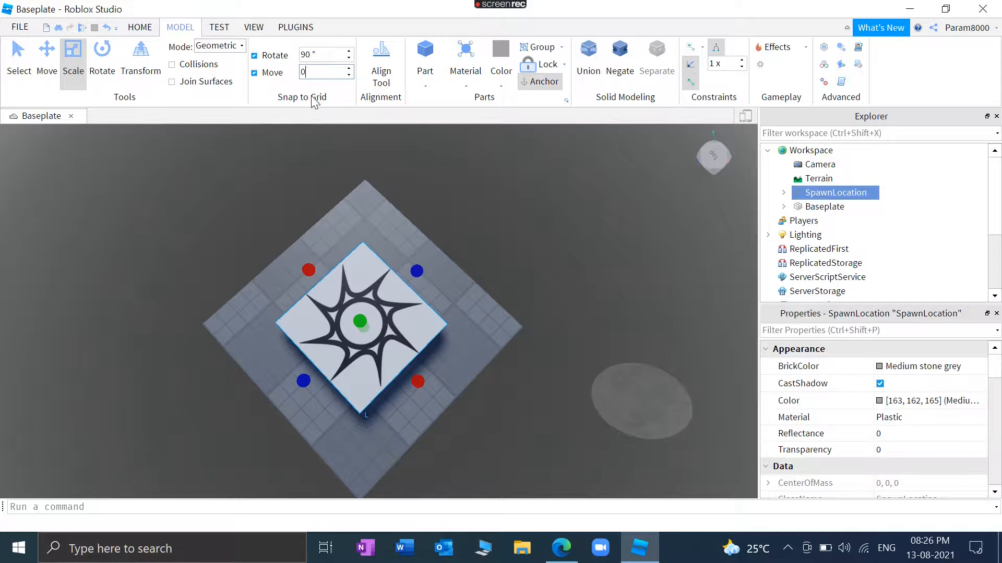
Set the Move snap-to-grid increment to 0.5 studs and reselect the SpawnLocation.
type("0.5")
left_click(423, 214)
left_click(352, 286)
Try to rotate the SpawnLocation on the baseplate with the Rotate tool, then deselect it.
left_click(110, 63)
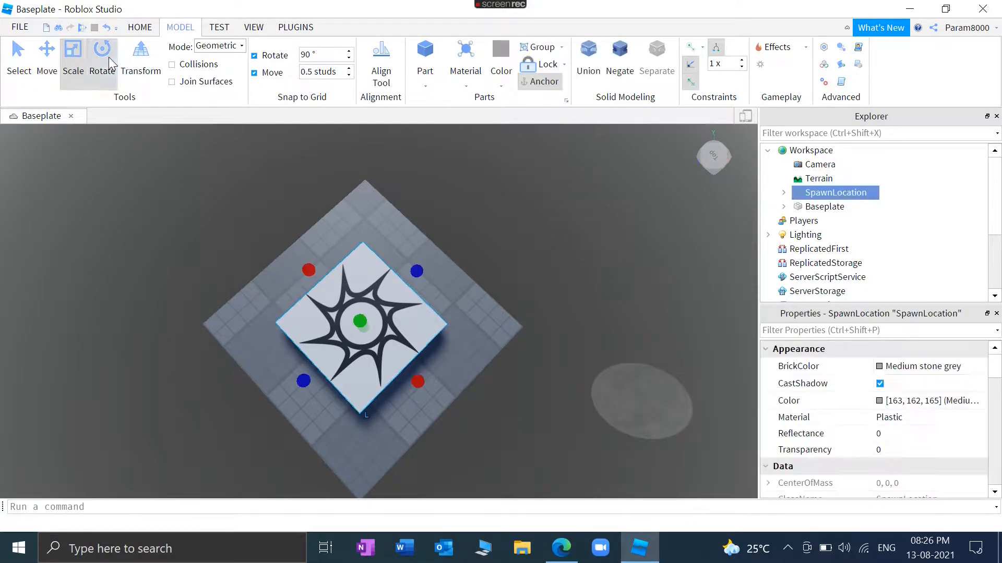
mouse_move(360, 328)
left_mouse_down()
mouse_move(452, 285)
mouse_move(340, 328)
left_mouse_up()
right_click_drag(580, 299, 591, 221)
scroll(581, 298, "up", 2)
scroll(581, 298, "up", 4)
scroll(581, 211, "down", 3)
scroll(566, 209, "down", 3)
left_click(590, 220)
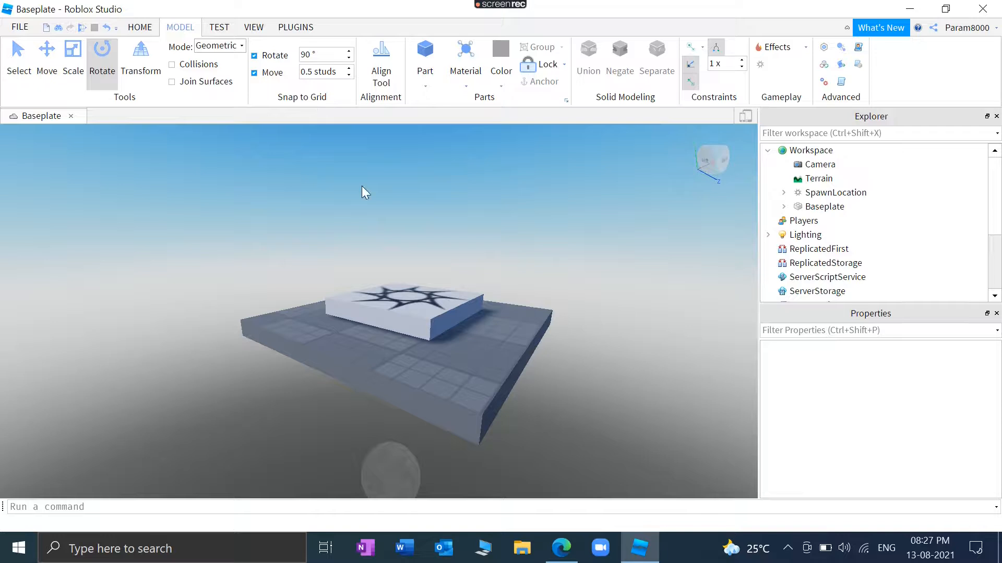
Shift the SpawnLocation sideways along its blue axis, move it back to its starting position, and deselect it.
left_click(413, 316)
left_click(49, 65)
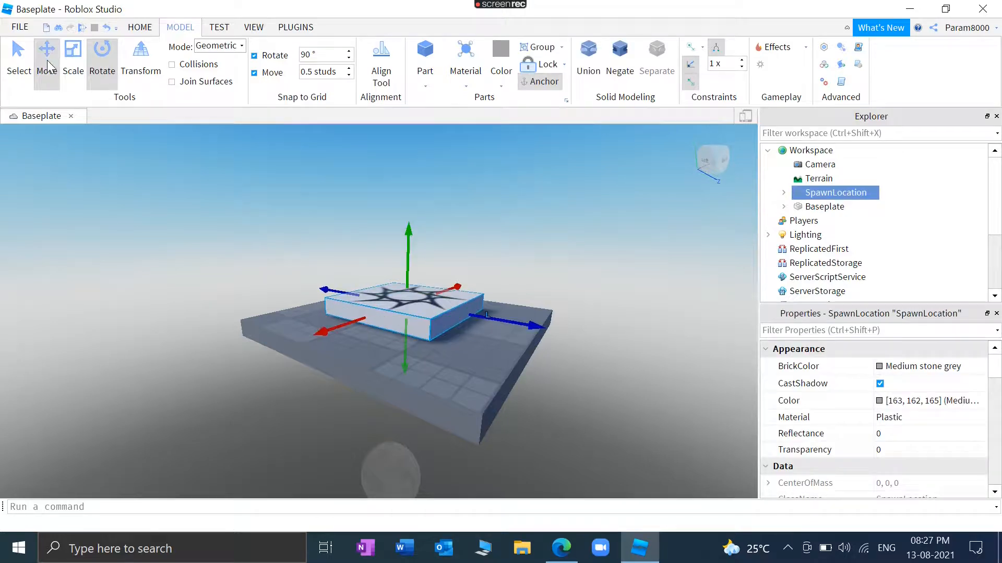
left_click_drag(494, 322, 504, 331)
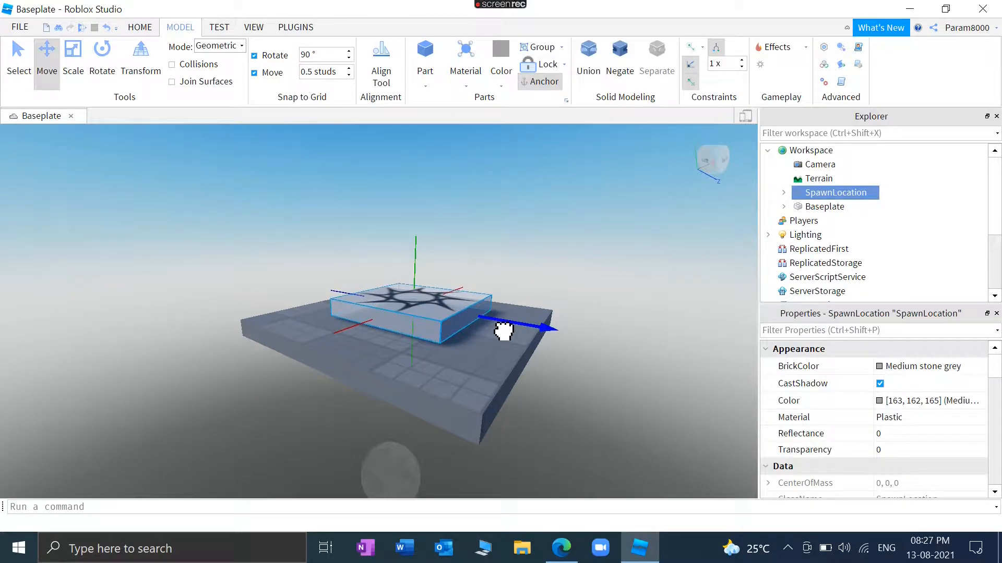
left_click_drag(503, 331, 496, 331)
left_click(600, 308)
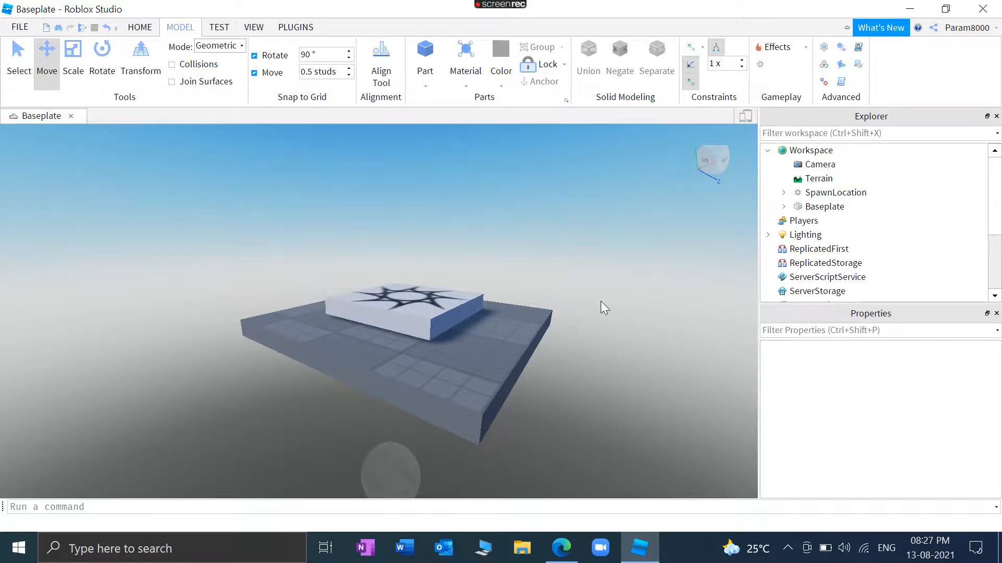
Try to scale the SpawnLocation proportionally on the baseplate with the Scale tool.
scroll(601, 301, "down", 5)
scroll(600, 301, "up", 7)
scroll(600, 301, "down", 4)
right_click_drag(556, 428, 560, 434)
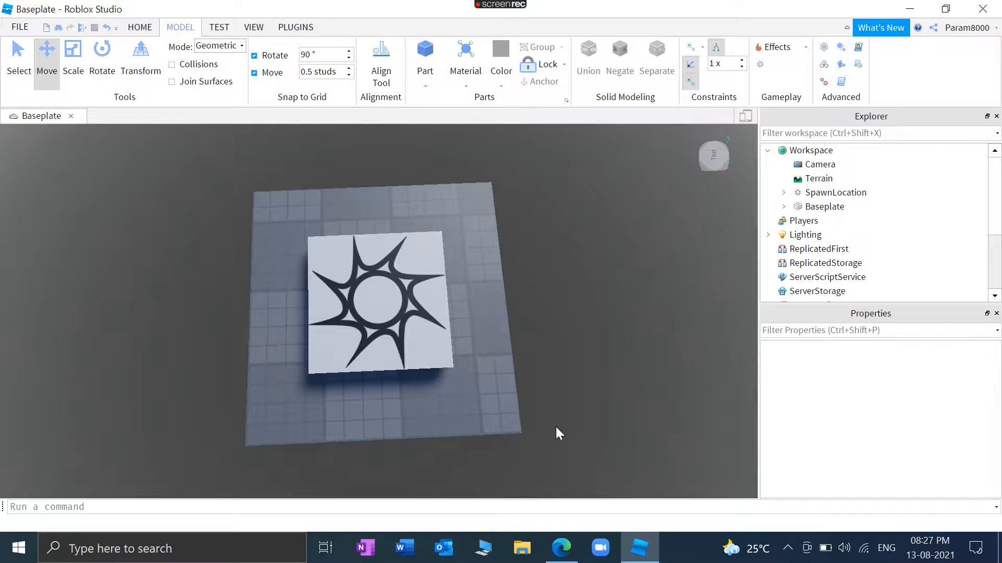
left_click(374, 316)
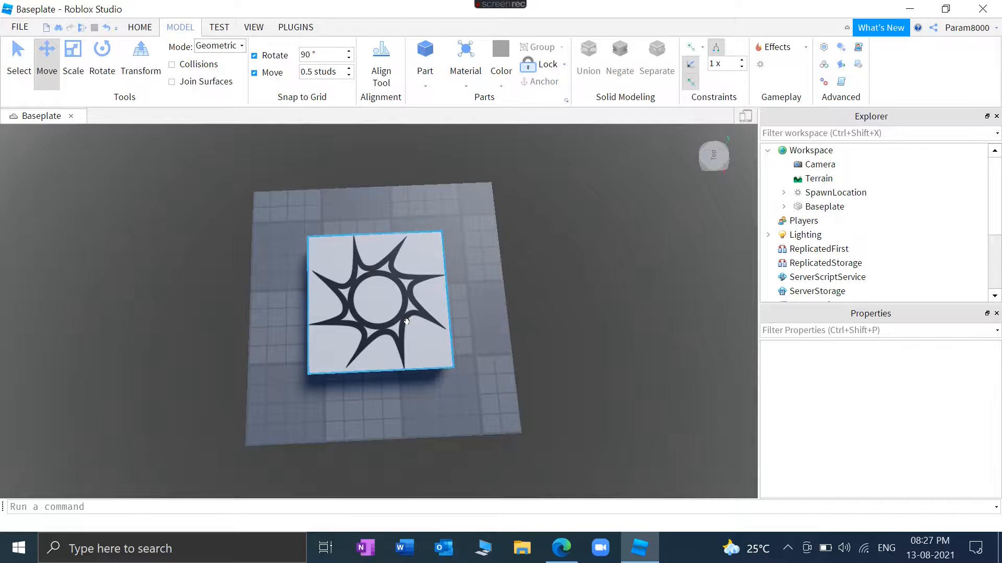
left_click(390, 327)
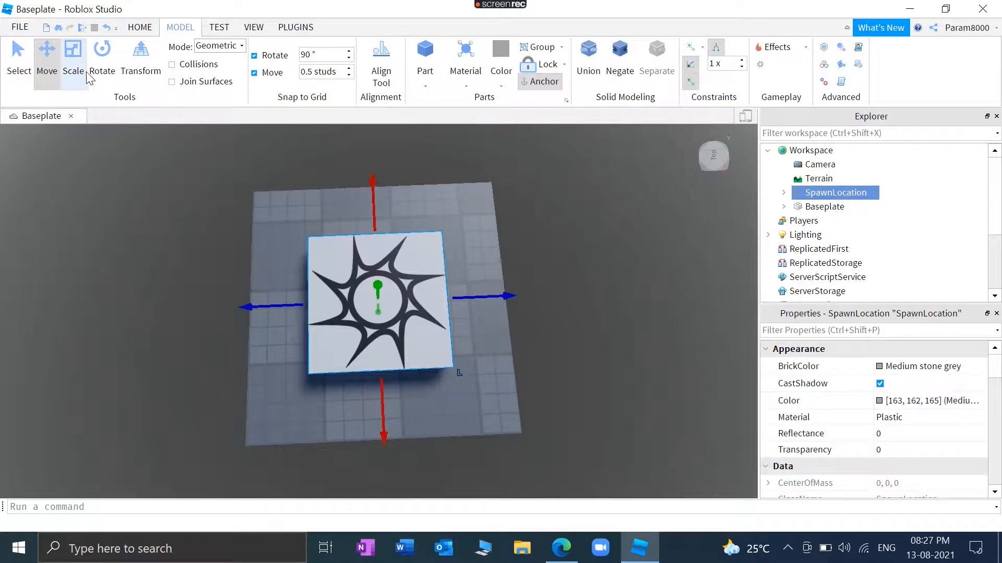
left_click(74, 63)
mouse_move(379, 292)
left_mouse_down("shift")
mouse_move(386, 312)
mouse_move(380, 299)
left_mouse_up("shift")
left_click(580, 290)
right_click_drag(580, 290, 569, 285)
scroll(569, 286, "up", 4)
scroll(568, 286, "down", 5)
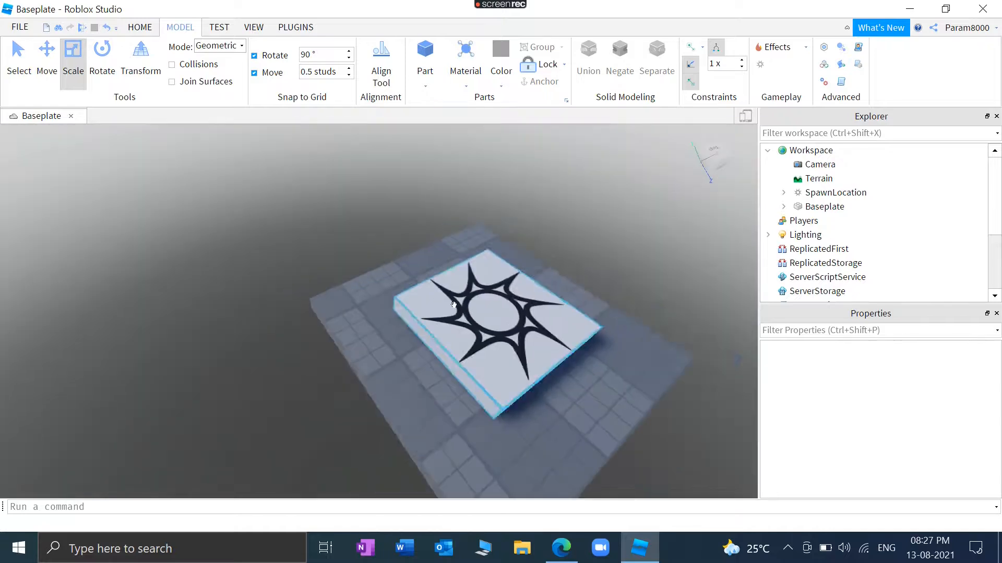
Set the Move snap-to-grid increment to 0.1 studs for fine adjustment of the SpawnLocation.
left_click(492, 320)
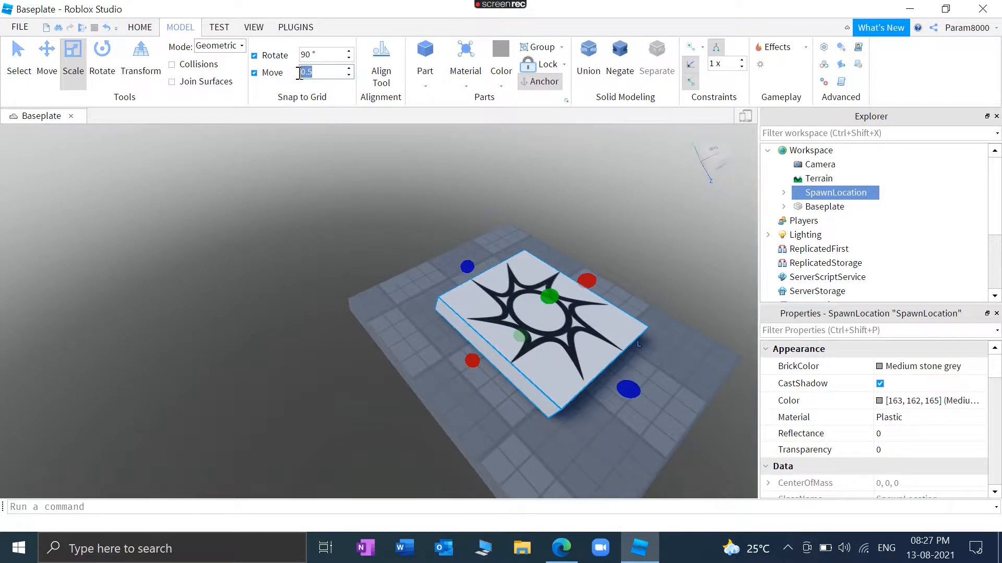
left_click(322, 239)
right_click_drag(321, 239, 321, 238)
left_click(300, 309)
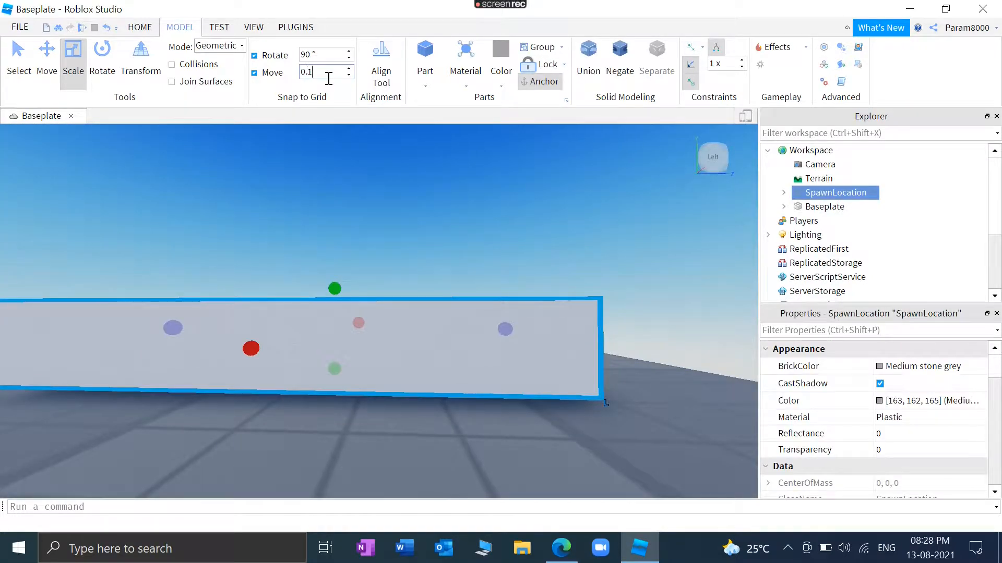
left_click(308, 209)
Lower the SpawnLocation slightly with the Move tool to rest on the baseplate, then deselect it.
left_click(47, 58)
left_click(345, 398)
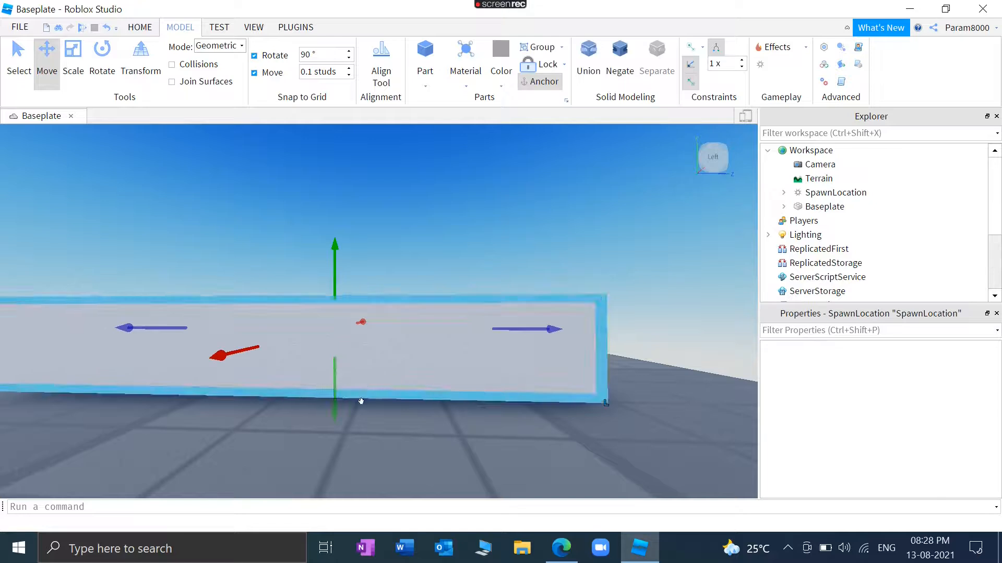
left_click_drag(334, 398, 344, 417)
left_click(584, 466)
right_click_drag(570, 275, 549, 242)
scroll(549, 243, "down", 5)
Scale the SpawnLocation down slightly in proportion with the Scale tool, then deselect it.
left_click(414, 301)
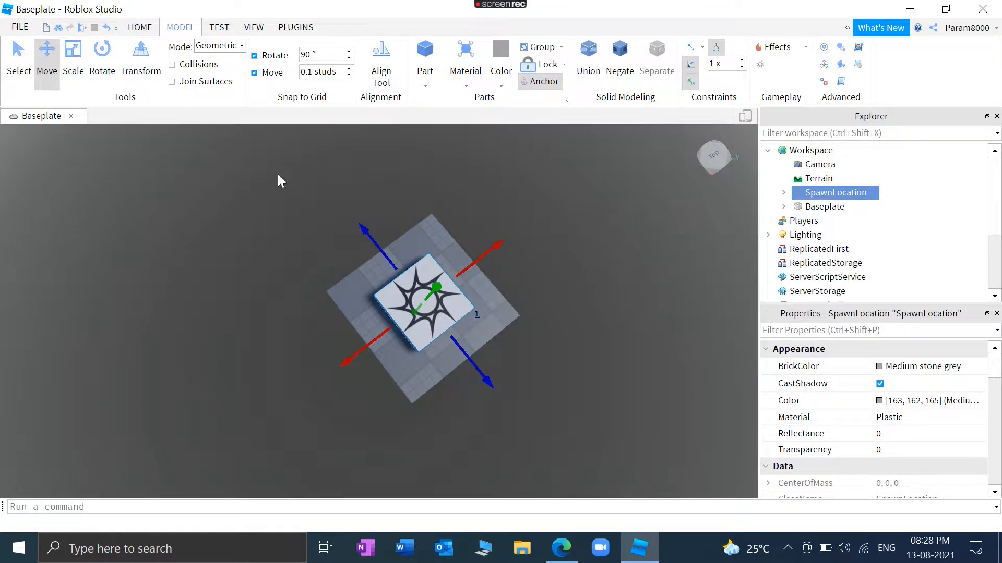
left_click(99, 69)
left_click(85, 70)
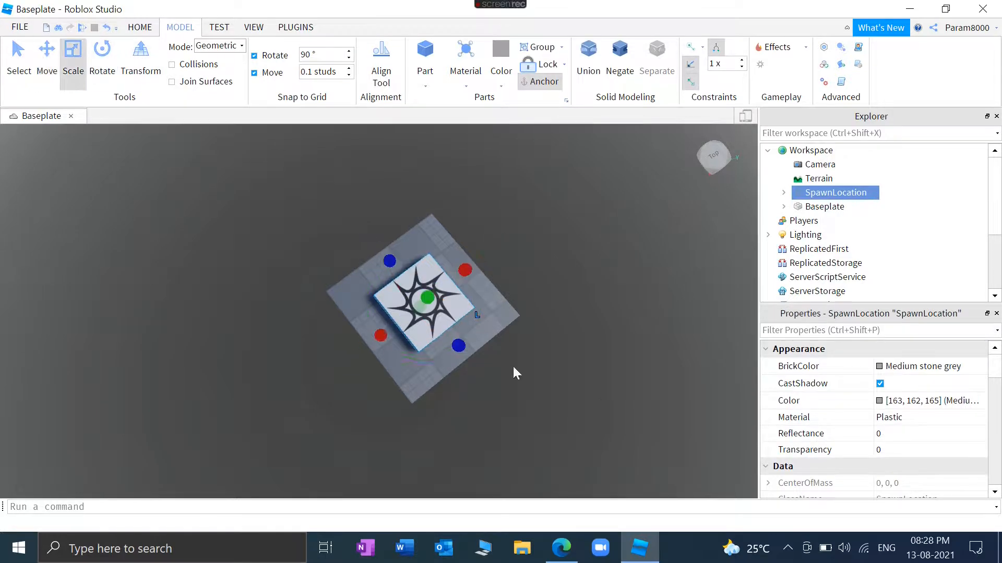
mouse_move(425, 298)
left_mouse_down()
mouse_move(436, 313)
mouse_move(424, 302)
left_mouse_up()
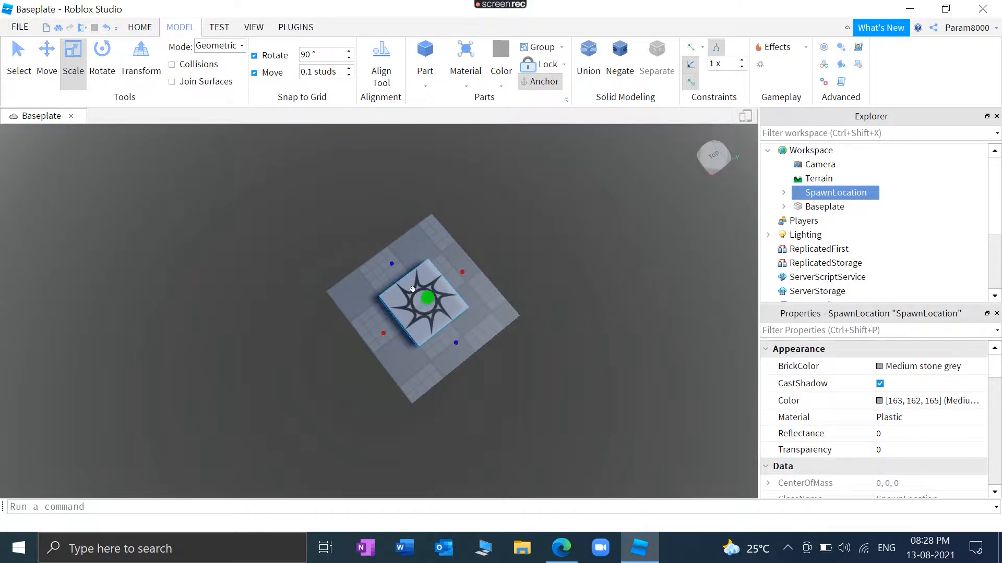
left_click(552, 233)
Examine the scaled-down SpawnLocation on the baseplate from several angles.
scroll(553, 234, "up", 5)
right_click_drag(553, 233, 553, 234)
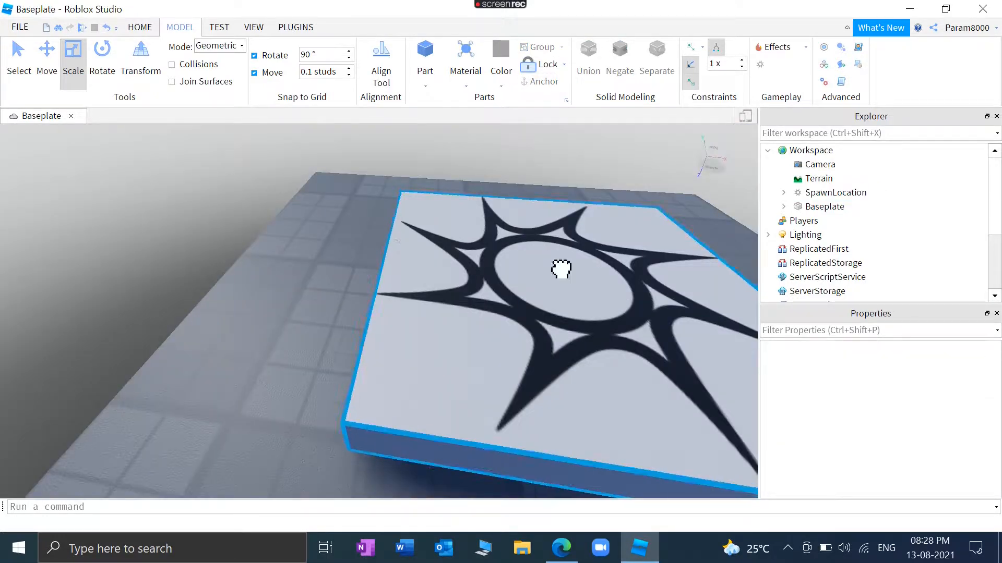
left_click(561, 269)
scroll(561, 269, "down", 3)
right_click_drag(296, 283, 297, 283)
scroll(293, 279, "up", 5)
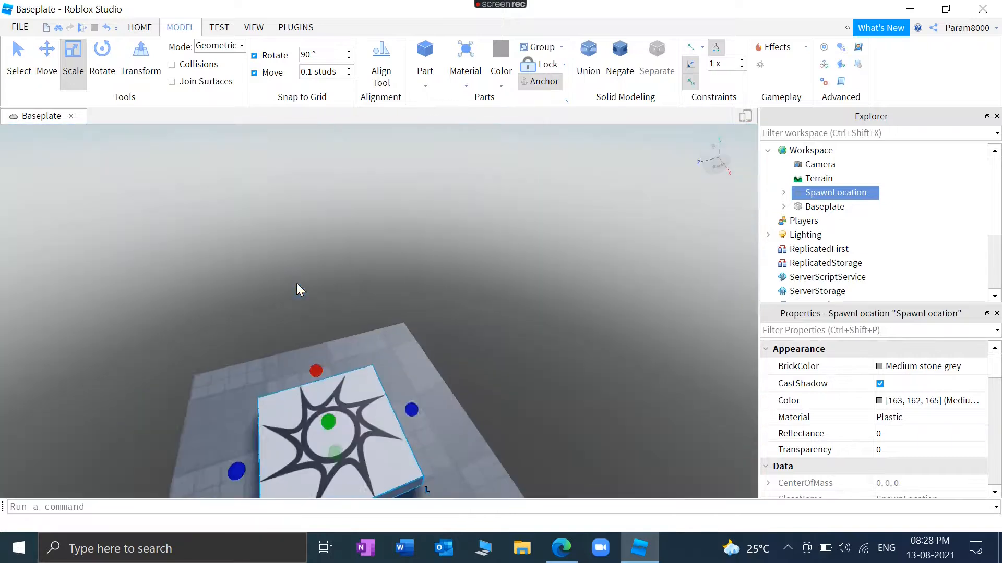
left_click(468, 318)
right_click_drag(468, 318, 484, 321)
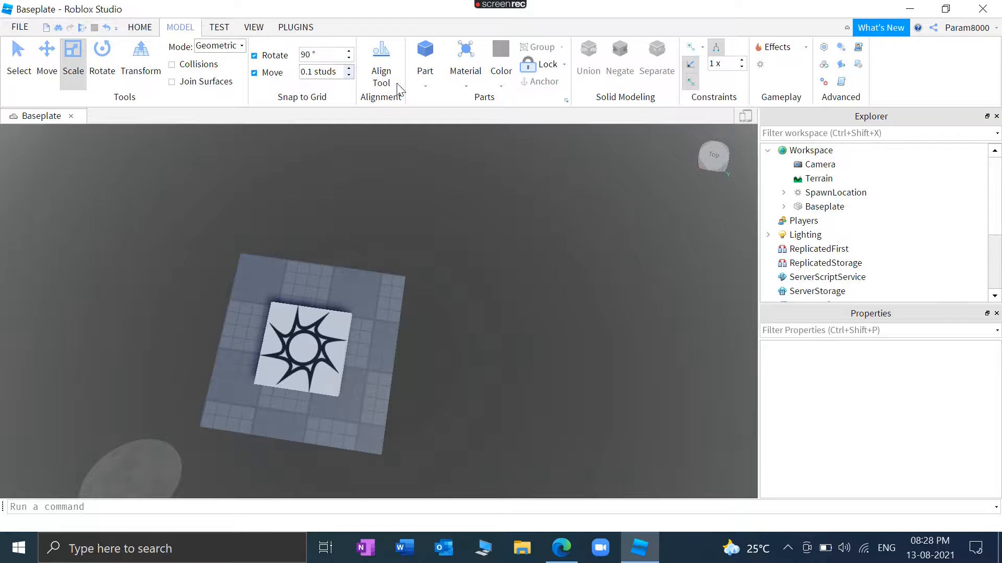
right_click_drag(625, 207, 625, 214)
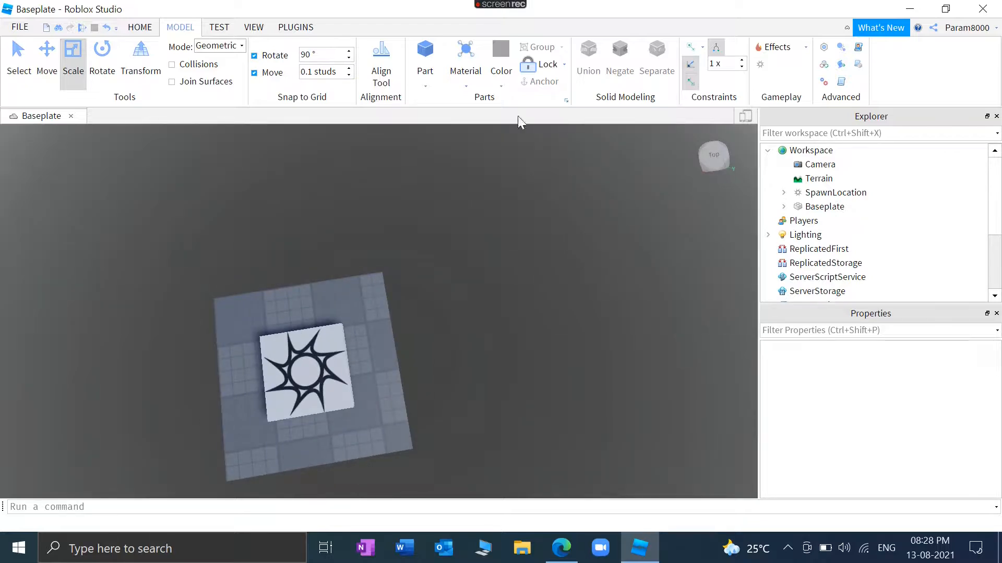
Insert a new Block part into the workspace beside the SpawnLocation.
left_click(434, 83)
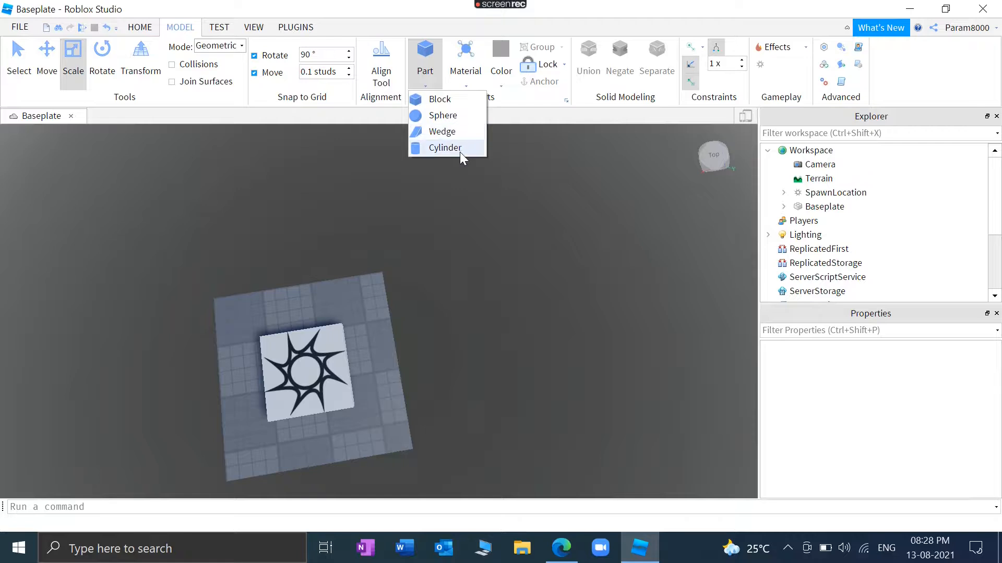
left_click(440, 99)
scroll(501, 379, "up", 2)
right_click_drag(504, 373, 499, 364)
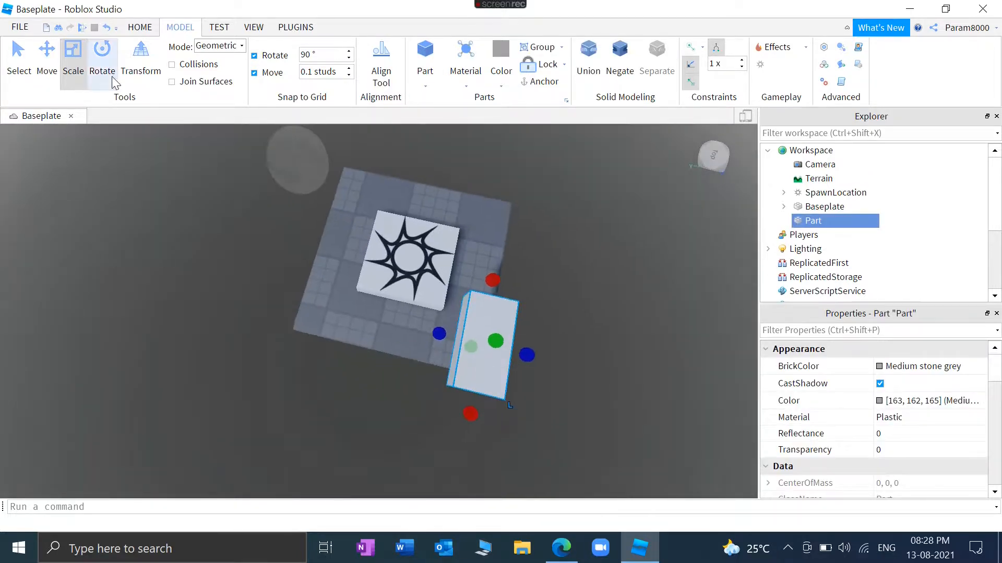
Move the new block down to the edge of the baseplate with the Move tool.
left_click(47, 60)
left_click_drag(511, 330, 452, 395)
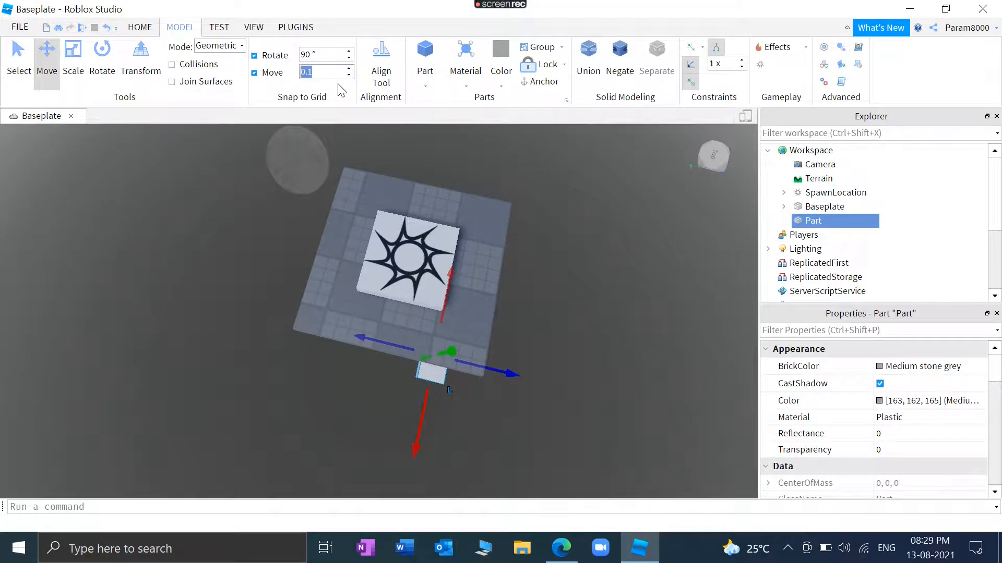
mouse_move(449, 344)
left_mouse_down()
mouse_move(548, 313)
mouse_move(527, 347)
mouse_move(488, 369)
mouse_move(457, 380)
mouse_move(451, 365)
left_mouse_up()
Set the Move snap-to-grid increment to 1 stud and move the block outward from the baseplate's edge.
double_click(312, 73)
type("1 studs")
left_click_drag(421, 421, 424, 475)
Rotate the block 90° about its vertical axis with the Rotate tool.
key("w")
right_click_drag(597, 401, 597, 401)
mouse_move(598, 401)
right_mouse_down()
mouse_move(603, 395)
mouse_move(597, 402)
right_mouse_up()
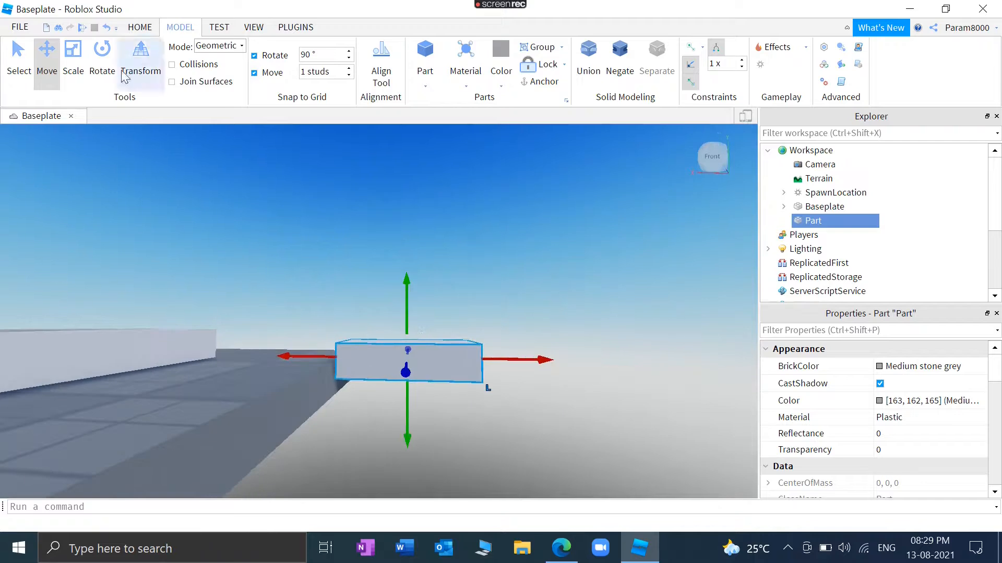
left_click(102, 57)
left_click_drag(405, 371, 455, 395)
Lengthen the block along its red axis into a long bar beside the baseplate with the Scale tool.
left_click(72, 52)
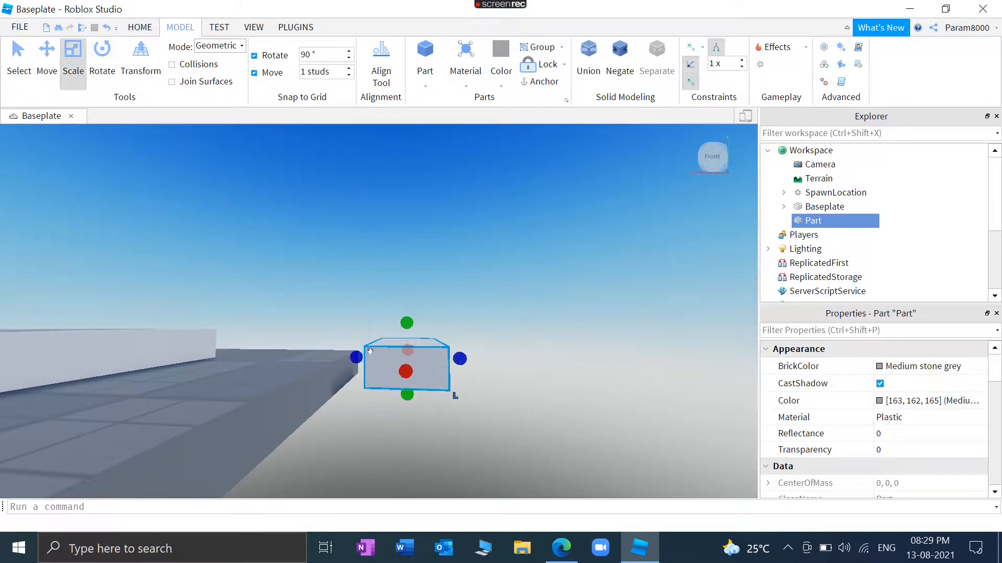
left_click_drag(408, 369, 362, 355)
left_click(522, 352)
right_click_drag(522, 351, 522, 352)
left_click(438, 388)
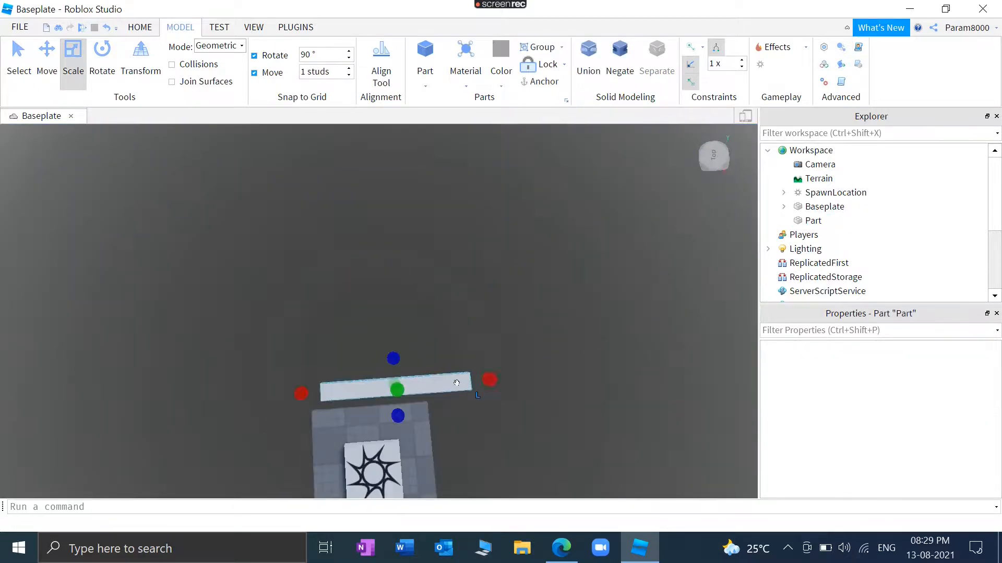
Resize the bar along its red axis until its length matches the width of the baseplate's edge.
left_click_drag(488, 379, 447, 396)
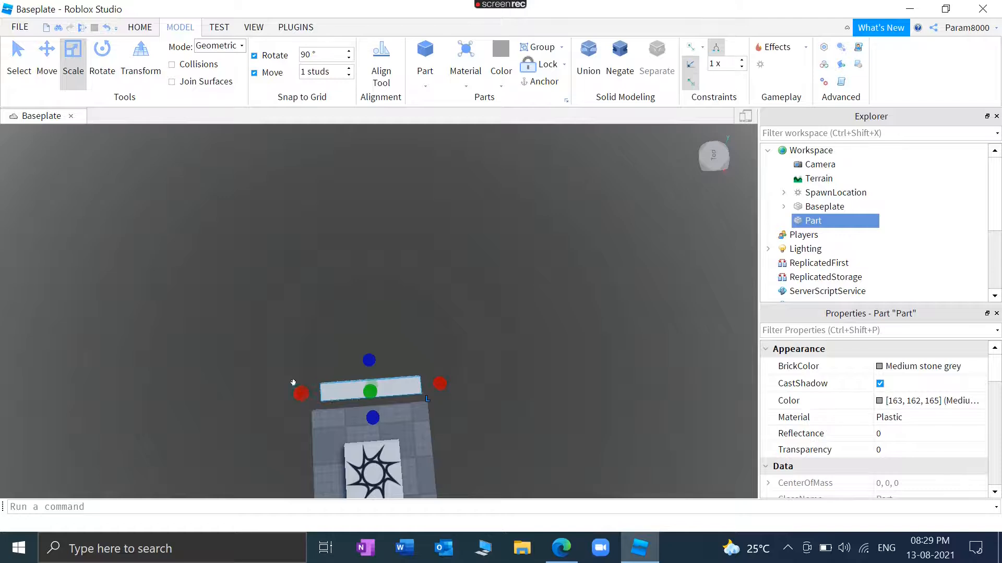
left_click_drag(302, 387, 294, 387)
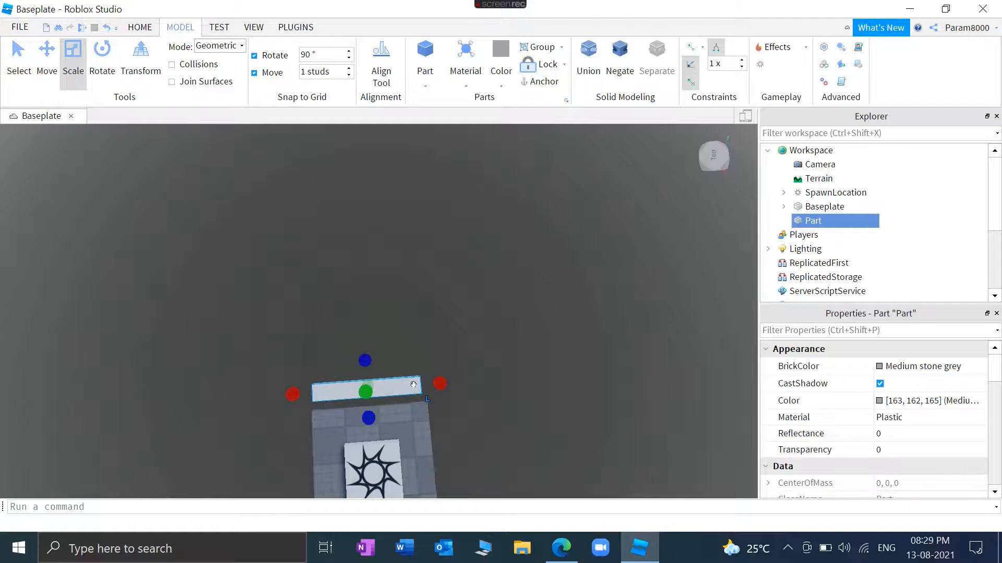
left_click_drag(441, 390, 447, 391)
left_click(477, 350)
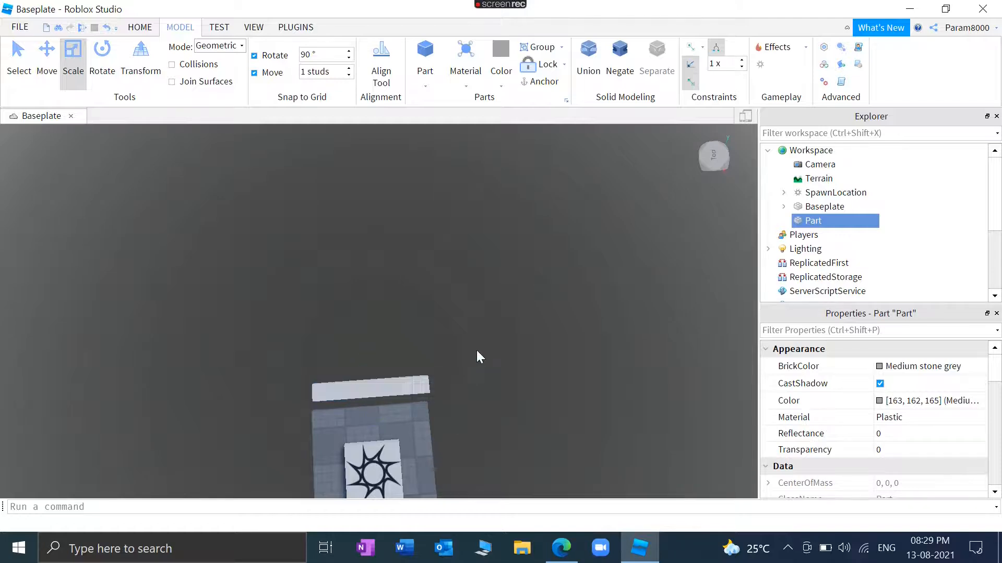
Duplicate the bar and move the copy outward along its blue axis, leaving a jumpable gap beside the first bar.
right_click_drag(487, 385, 487, 385)
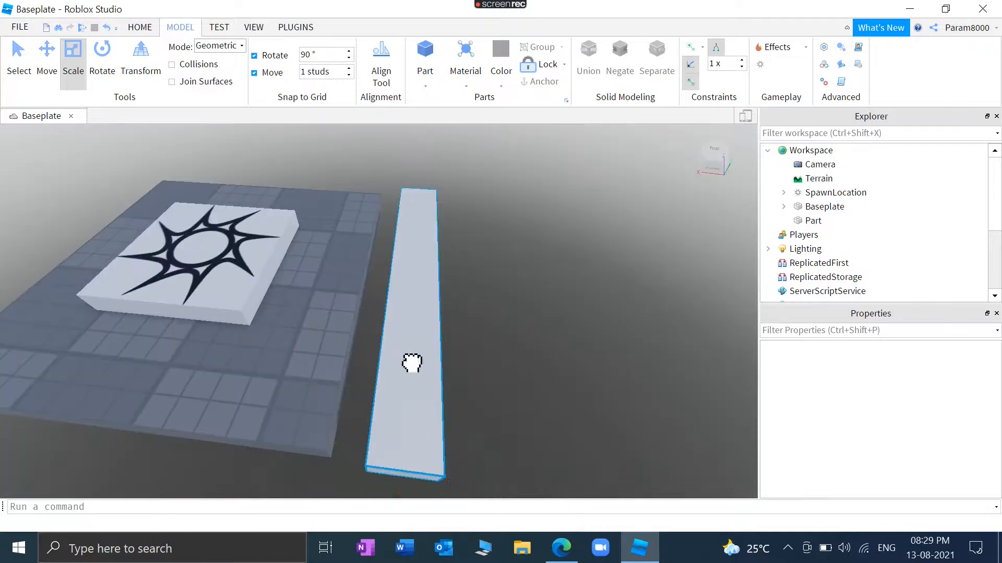
left_click(409, 362)
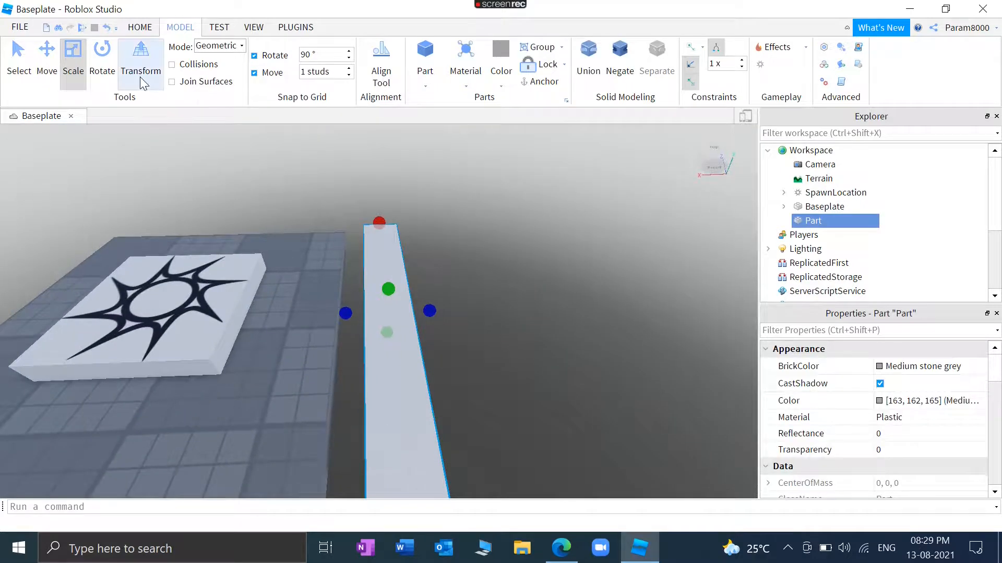
left_click(53, 52)
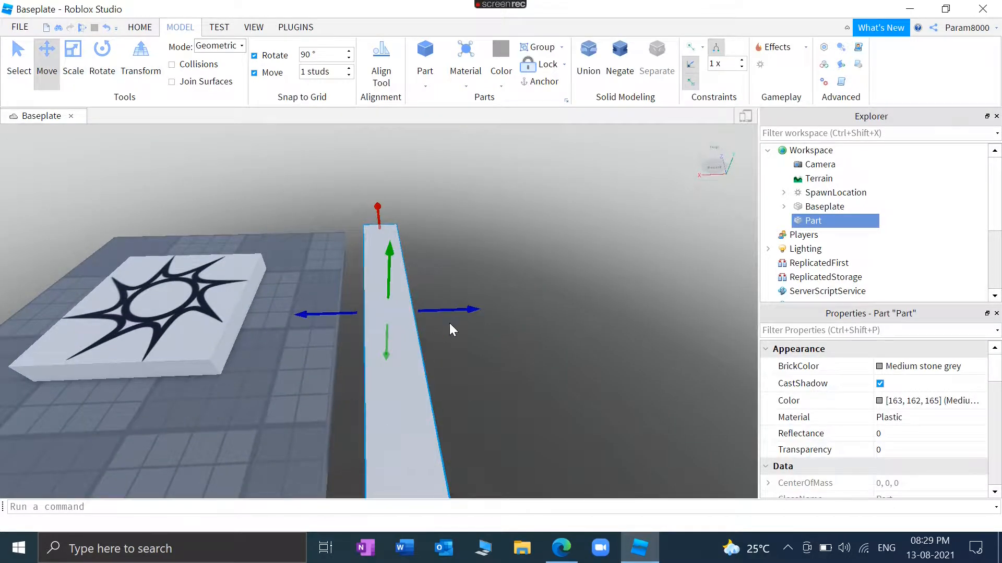
key("ctrl+d")
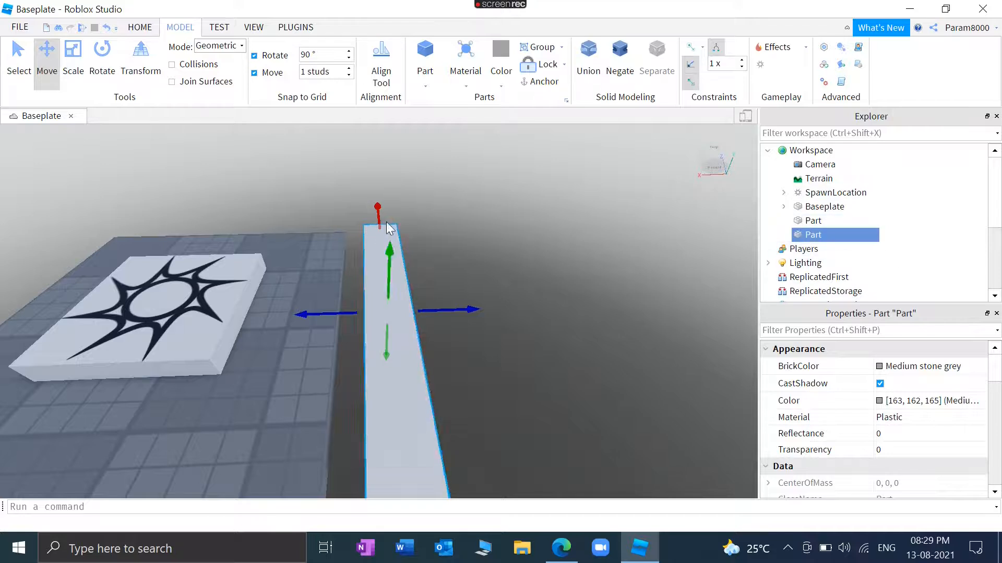
mouse_move(385, 259)
left_mouse_down()
mouse_move(397, 271)
mouse_move(395, 218)
mouse_move(401, 269)
left_mouse_up()
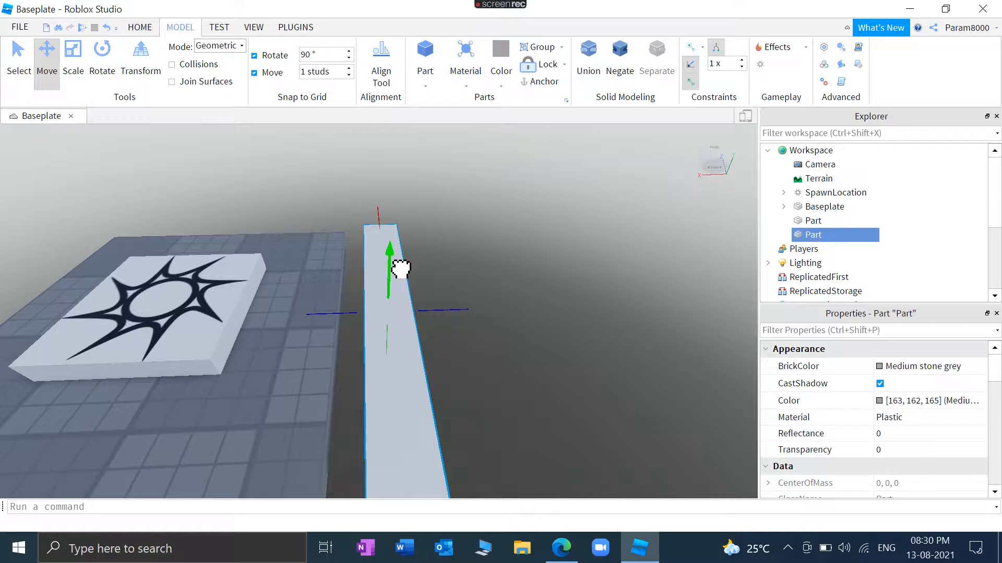
left_click_drag(401, 268, 402, 271)
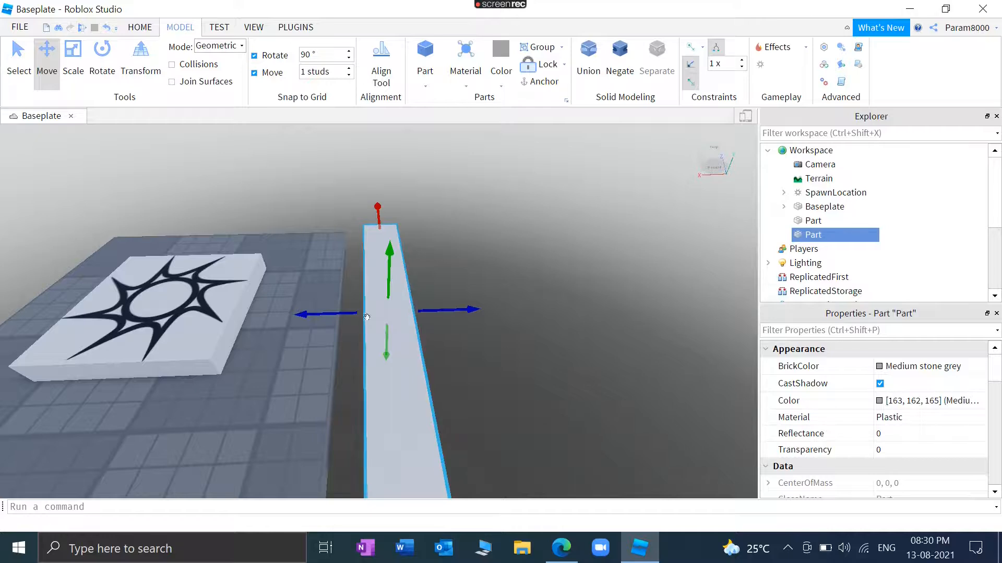
right_click_drag(491, 263, 492, 263)
left_click_drag(346, 264, 344, 212)
left_click_drag(414, 238, 527, 232)
left_click_drag(451, 179, 460, 258)
scroll(531, 285, "down", 4)
scroll(537, 286, "up", 2)
left_click_drag(318, 276, 319, 269)
right_click_drag(522, 296, 525, 305)
scroll(522, 297, "up", 2)
scroll(522, 297, "up", 2)
scroll(527, 301, "down", 3)
scroll(527, 302, "down", 3)
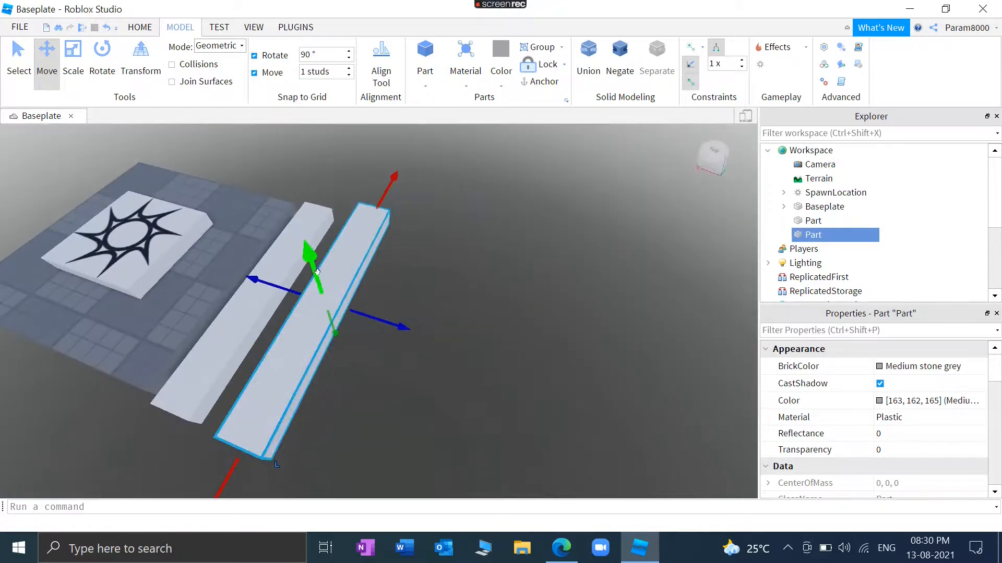
Duplicate the second bar and move the copy farther outward to form a third, parallel bar.
key("ctrl+d")
left_click_drag(314, 272, 321, 261)
left_click_drag(374, 307, 463, 340)
key("a")
key("d")
right_click_drag(377, 411, 377, 412)
scroll(377, 411, "down", 5)
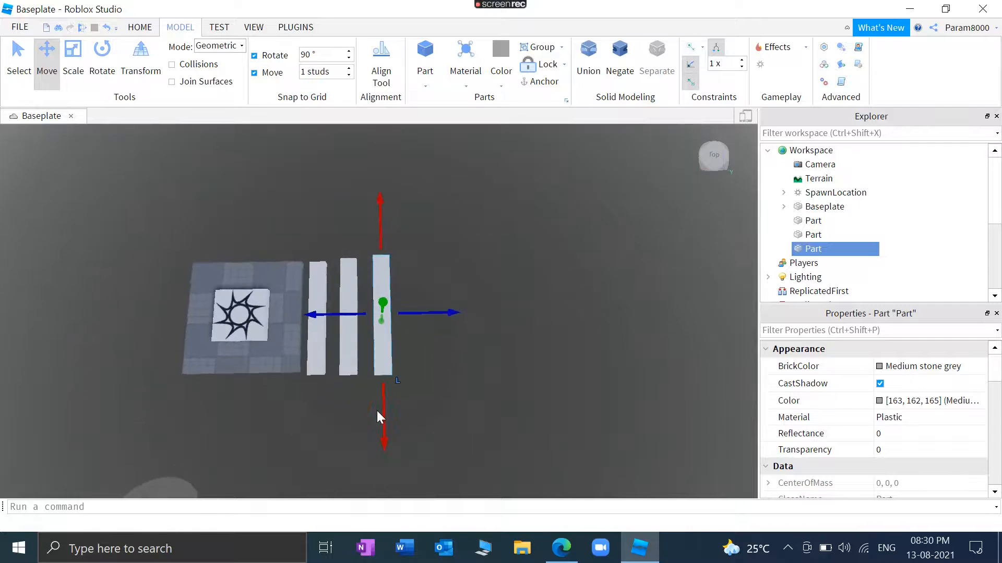
Duplicate the outermost bar four more times, moving each copy outward with a similar gap to complete a row of seven.
key("ctrl+d")
left_click_drag(390, 311, 438, 306)
left_click_drag(477, 221, 414, 348)
left_click(414, 348)
key("ctrl+d")
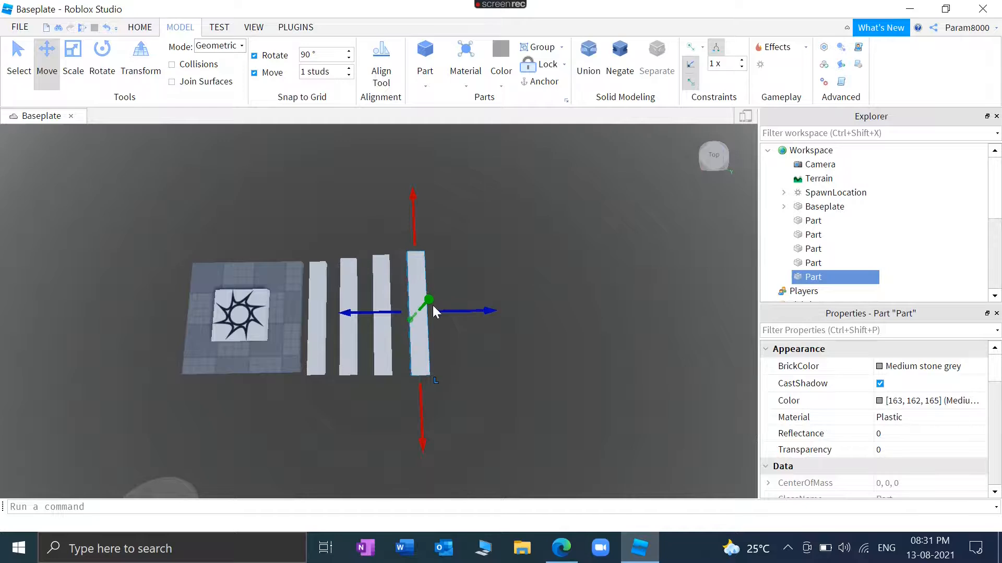
left_click_drag(436, 309, 543, 319)
key("ctrl+d")
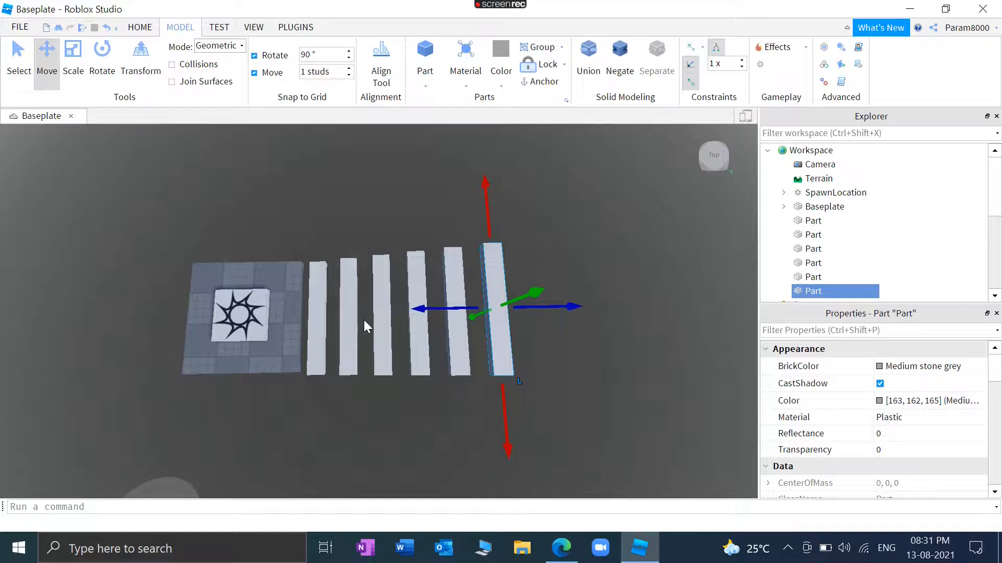
key("ctrl+d")
left_click_drag(517, 297, 620, 314)
left_click(626, 245)
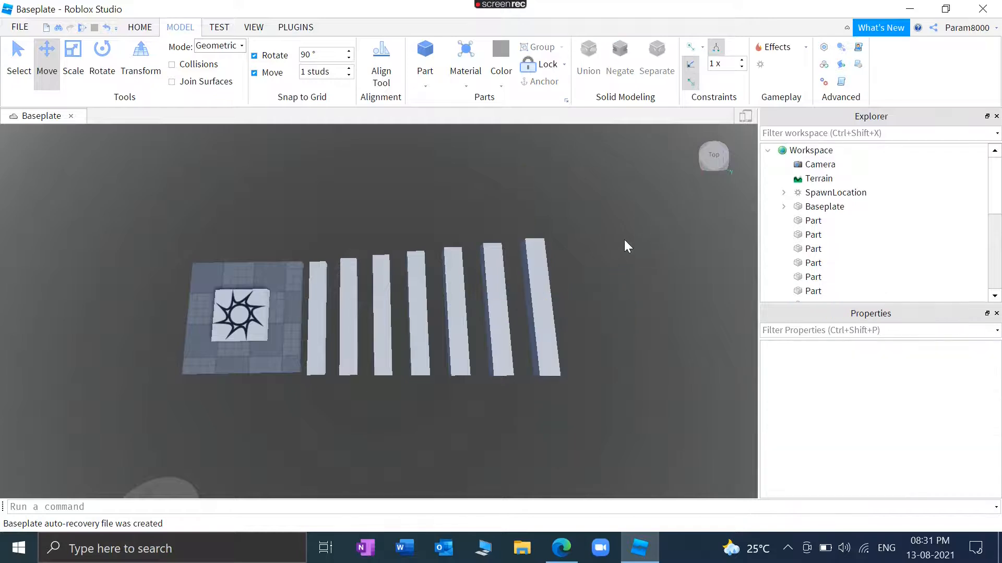
Color the bar nearest the baseplate red and the second bar yellow-orange.
left_click(312, 286)
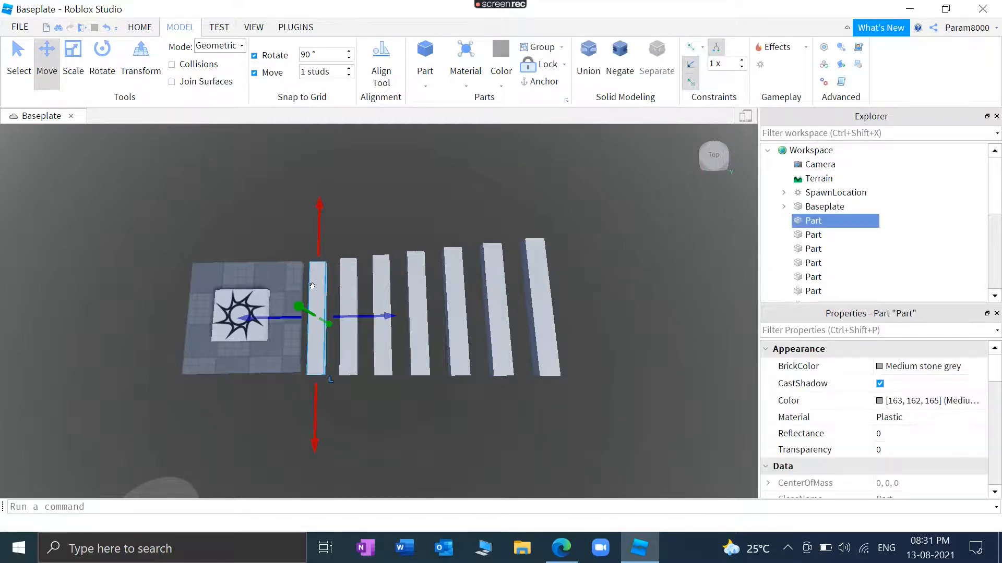
left_click(506, 82)
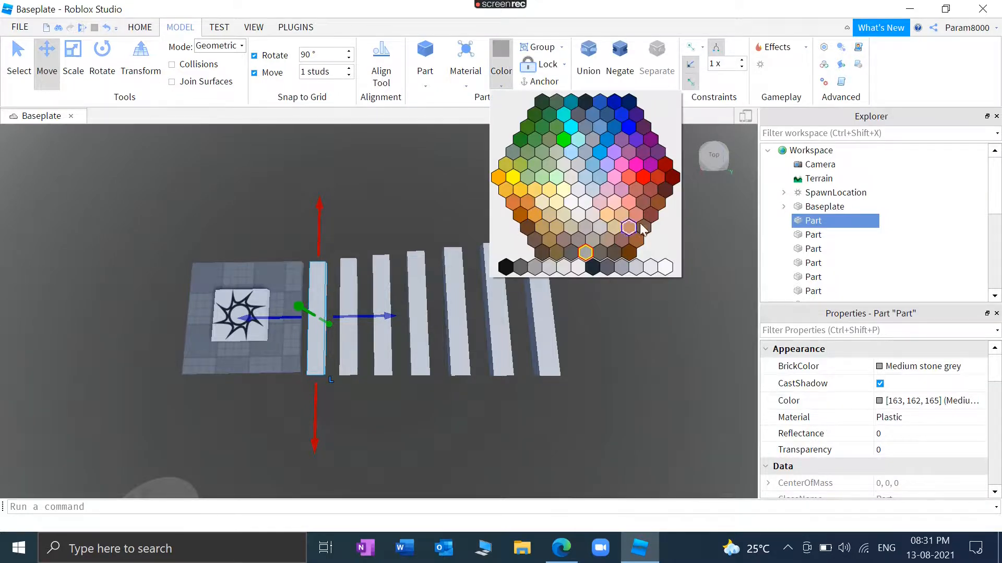
left_click(644, 180)
left_click(348, 313)
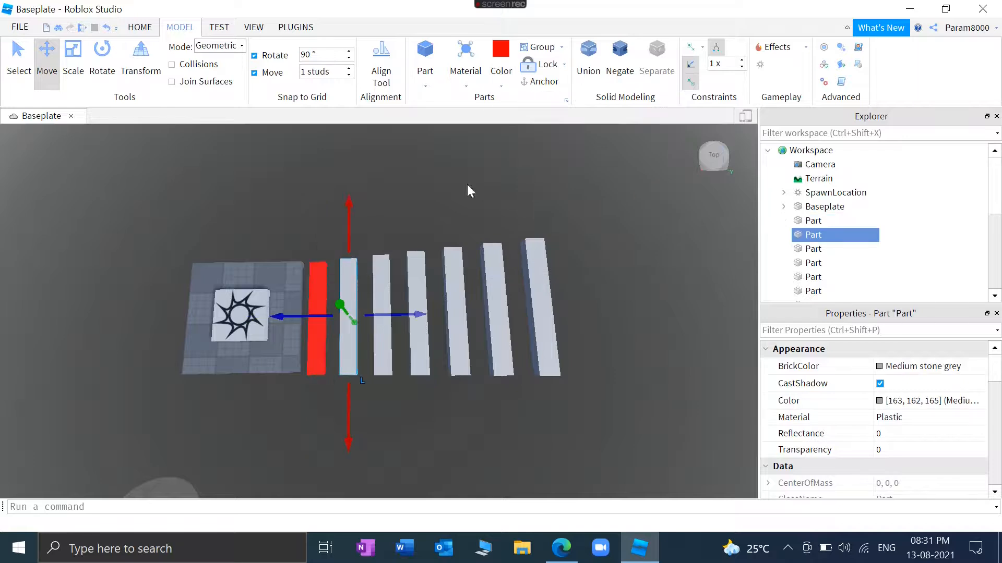
left_click(504, 70)
left_click(507, 184)
Color the third bar New Yeller and the fourth bar dark green.
left_click(387, 263)
left_click(501, 73)
left_click(514, 178)
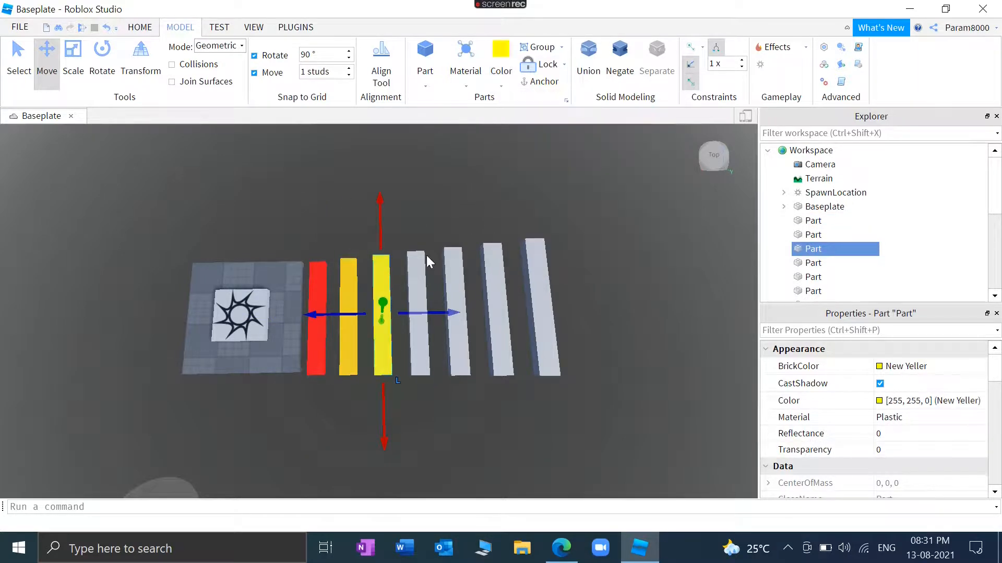
left_click(416, 324)
left_click(501, 68)
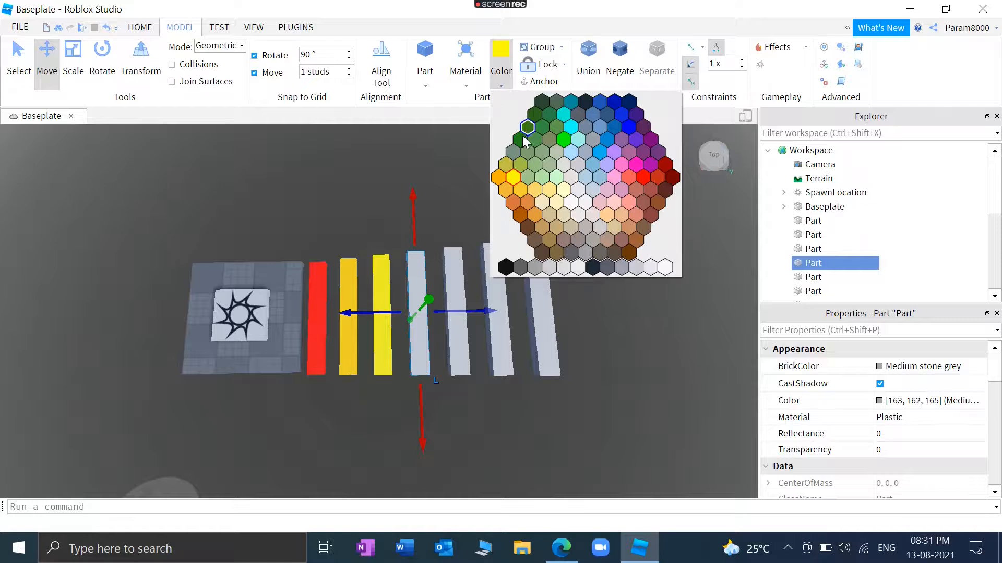
left_click(522, 139)
Color the fifth bar blue and the sixth bar Magenta.
left_click(461, 266)
left_click(500, 68)
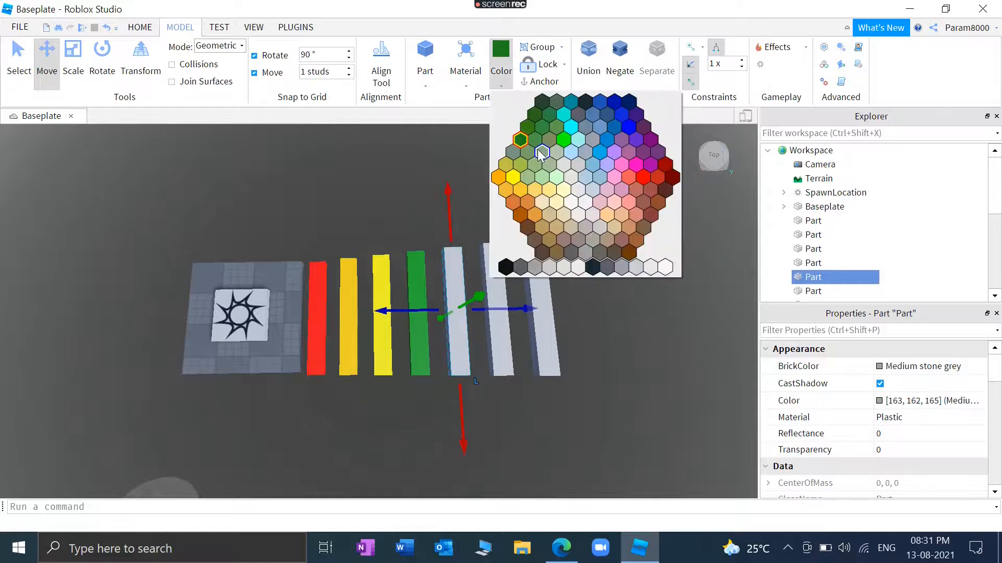
left_click(628, 127)
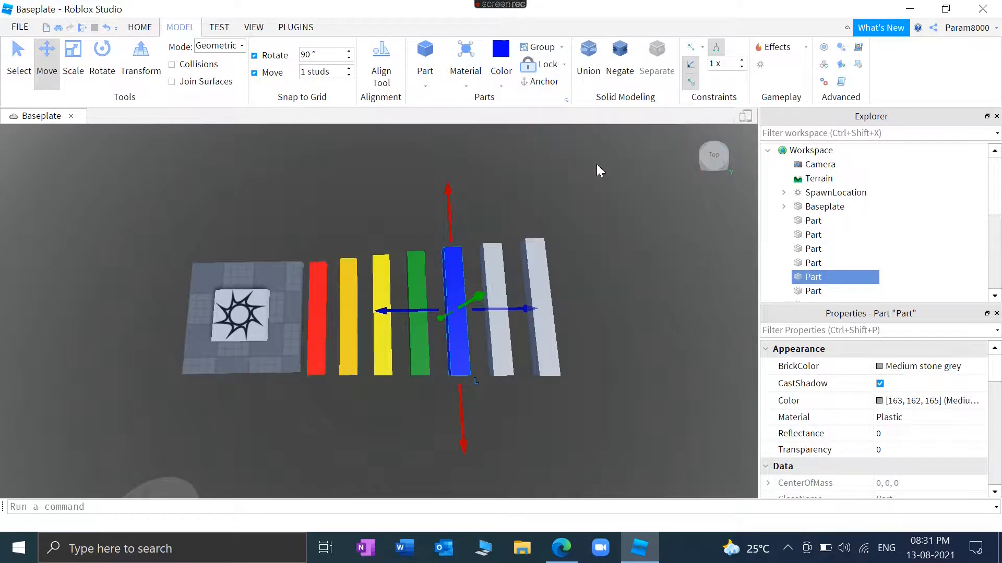
left_click(498, 334)
left_click(499, 84)
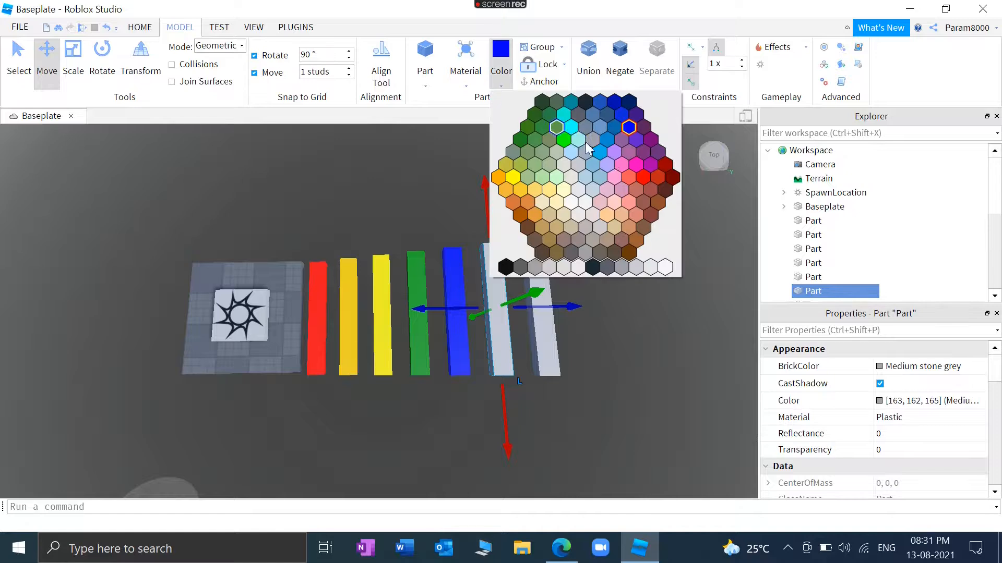
left_click(649, 165)
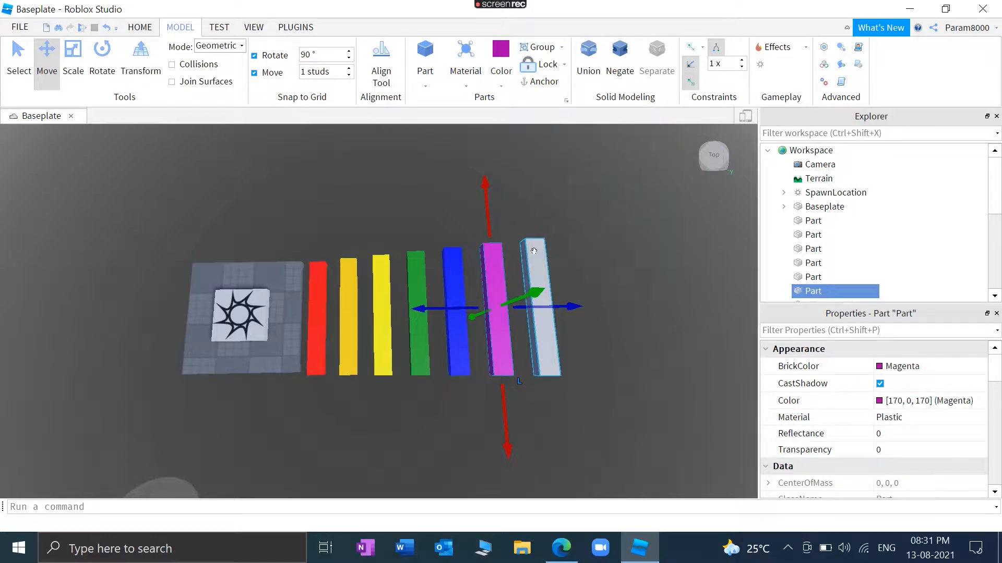
Color the seventh, outermost bar Hot pink and deselect it.
left_click(540, 313)
left_click(502, 84)
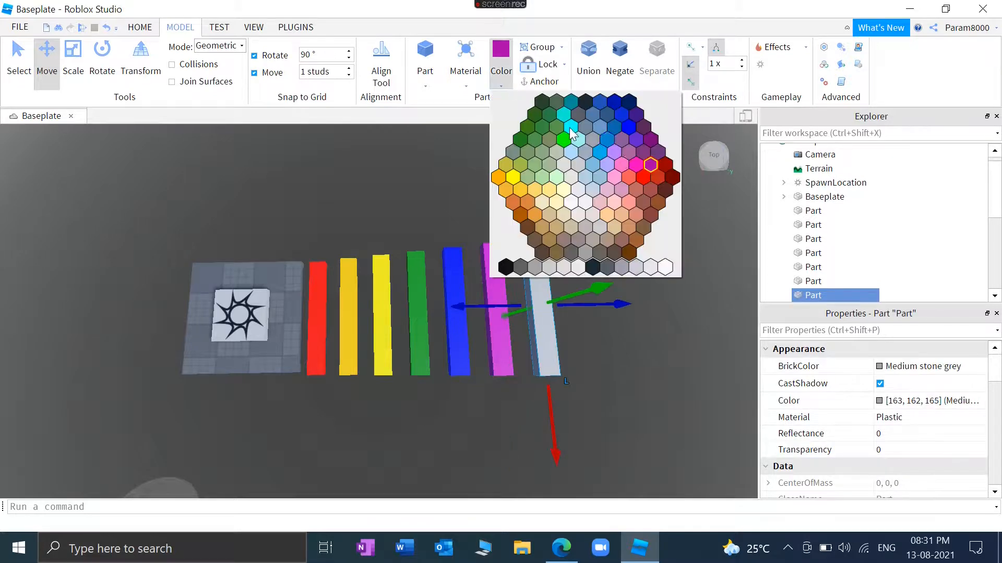
left_click(635, 166)
left_click(582, 278)
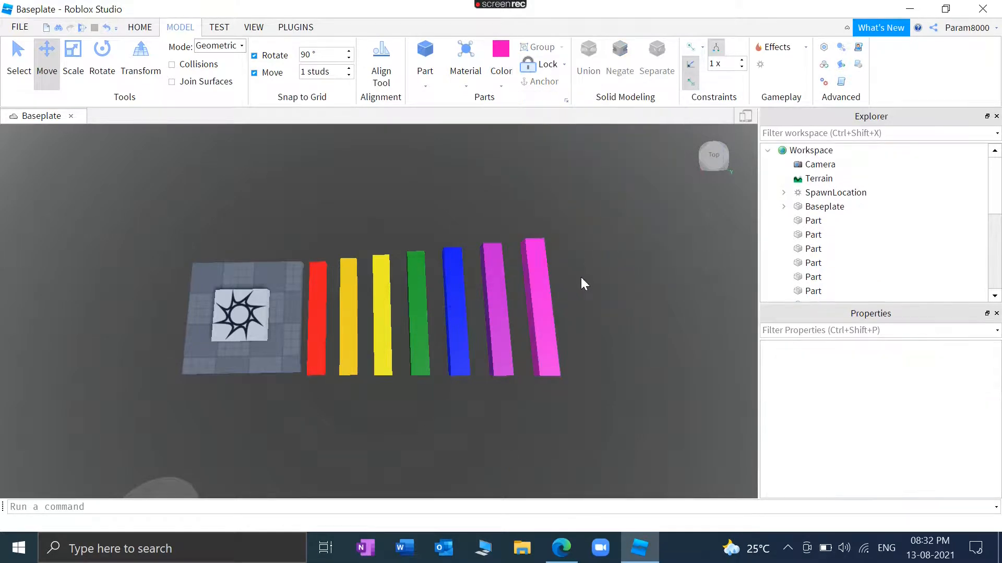
Select all seven colored bars together and anchor them so they stay in place during play.
right_click_drag(526, 316, 532, 320)
left_click(450, 320)
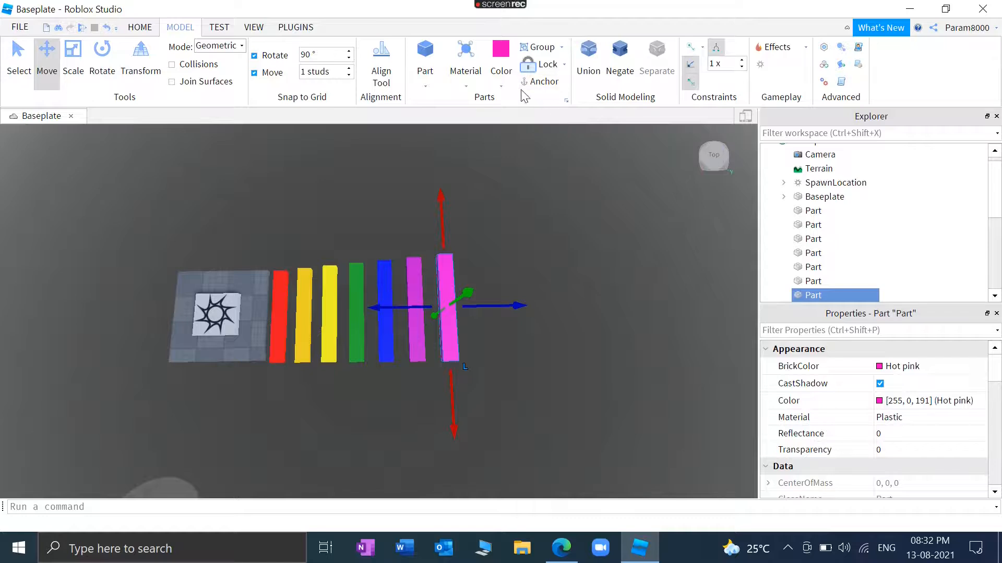
left_click(488, 270)
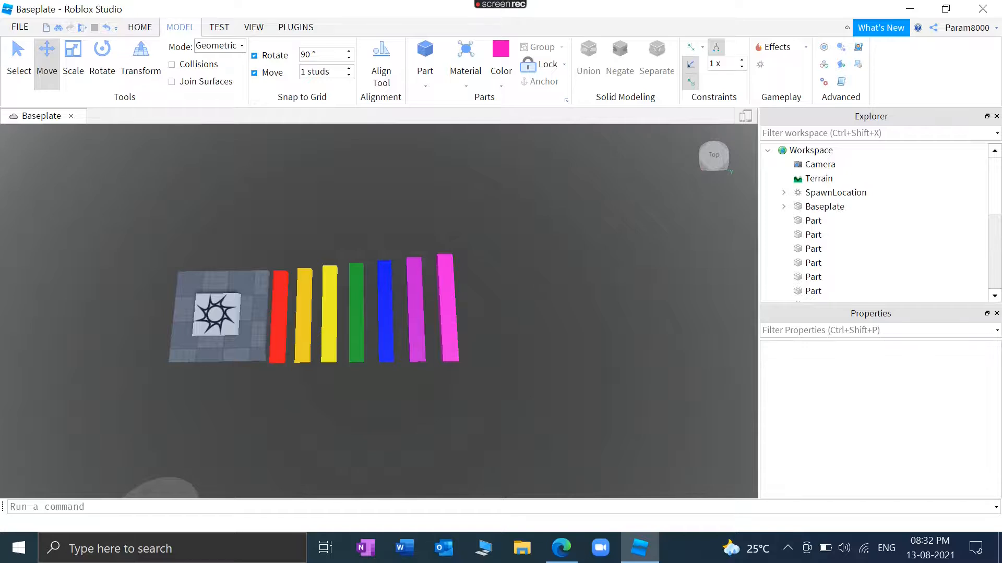
left_click_drag(407, 328, 273, 357)
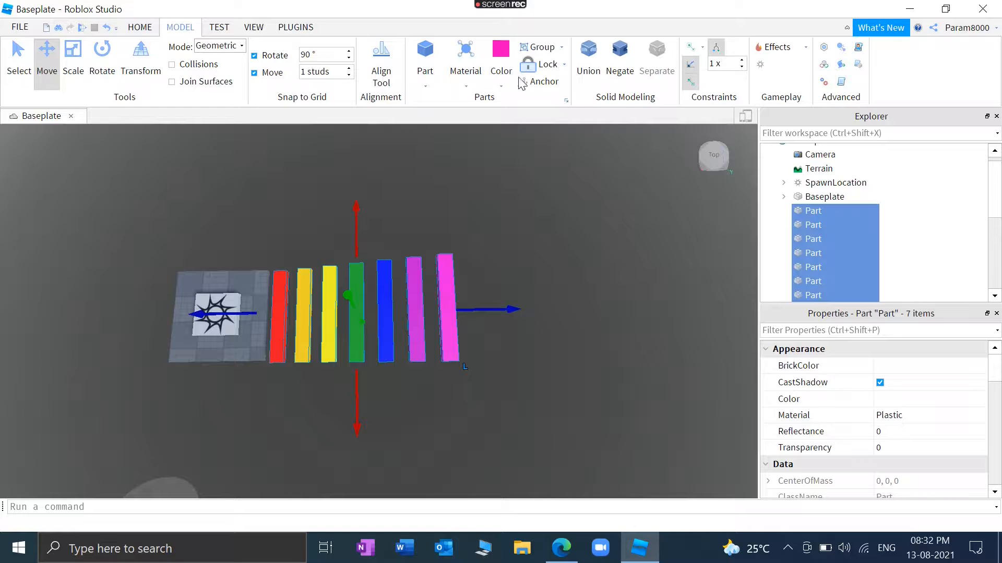
left_click(482, 230)
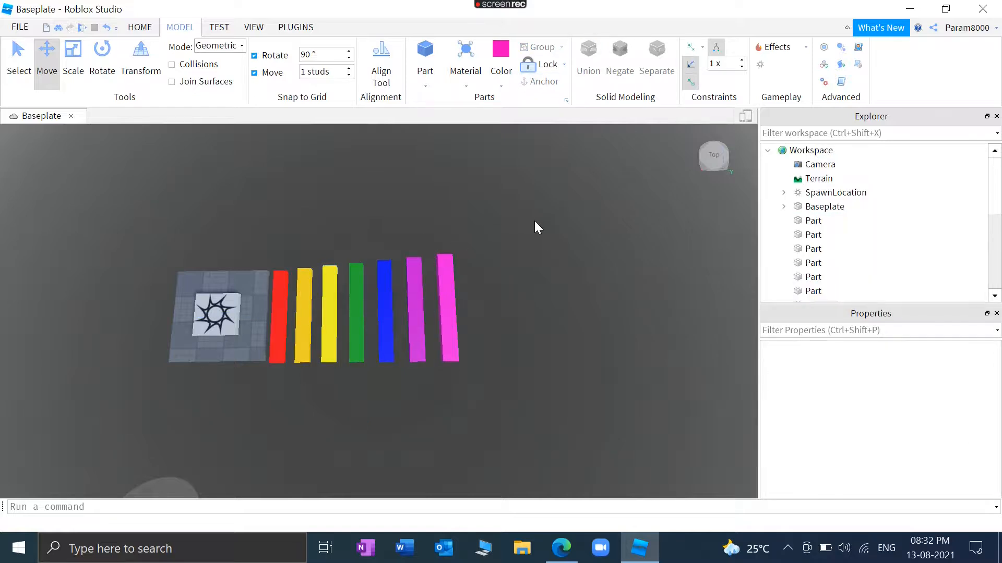
Check the anchor setting of the spawn location and the baseplate.
right_click_drag(534, 221, 529, 224)
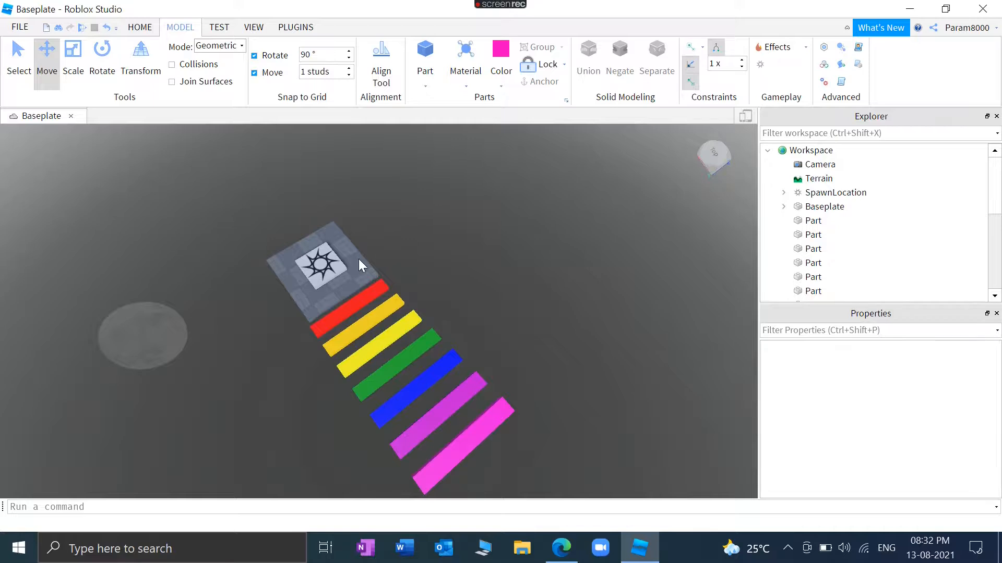
left_click(321, 262)
left_click(370, 273)
left_click(814, 207)
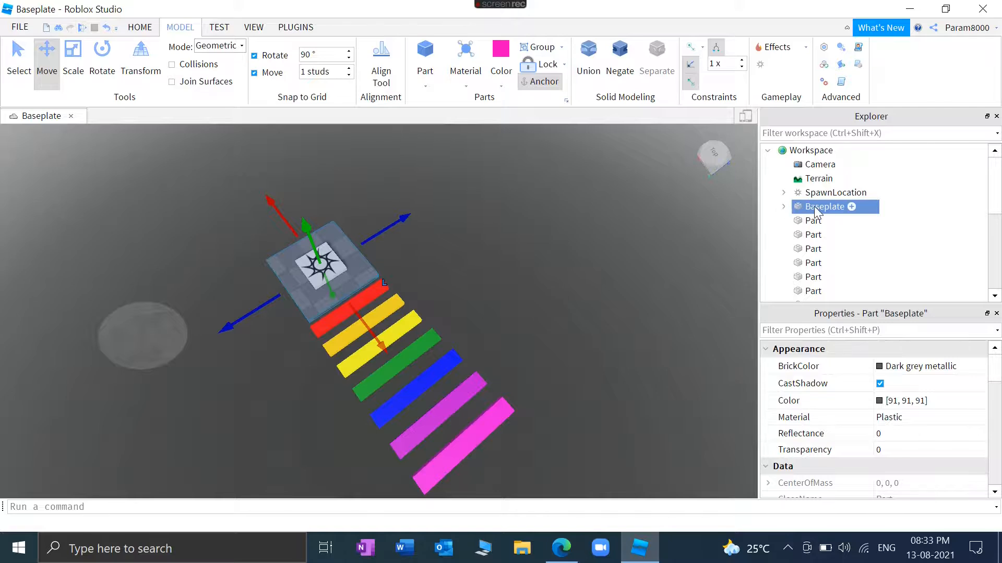
left_click(576, 175)
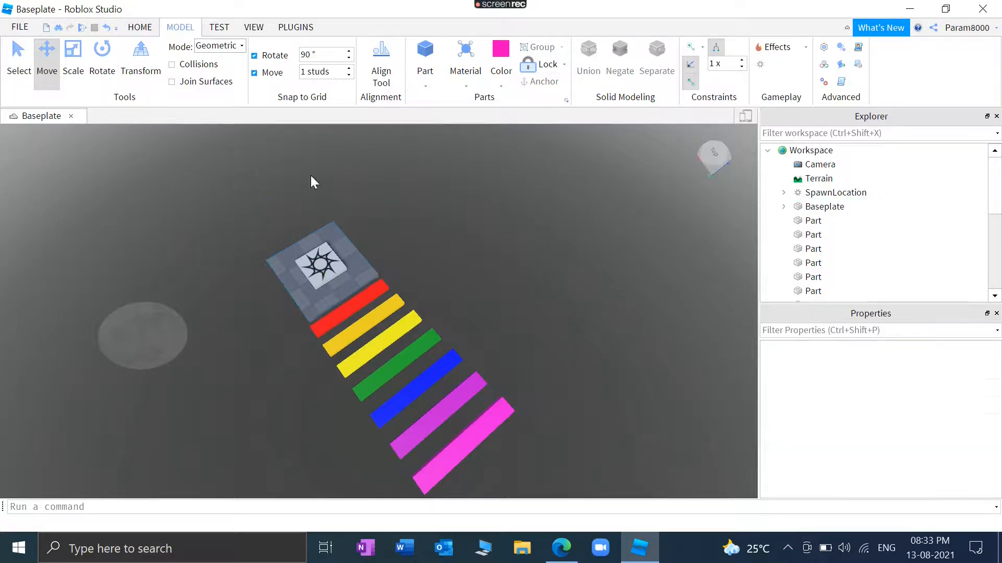
Playtest the game and run the character from the spawn location across the colored bars to the outermost one.
left_click(83, 27)
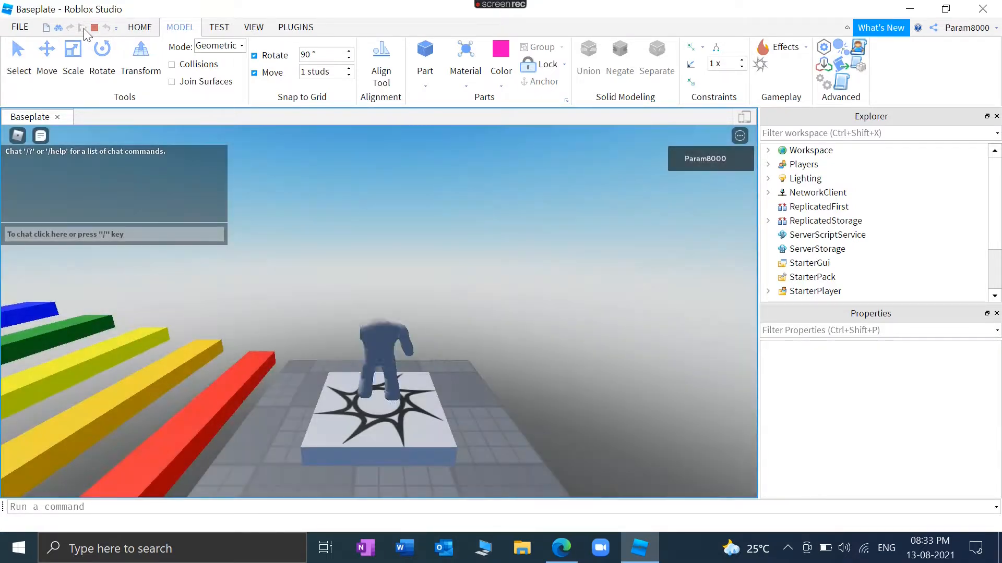
key("w")
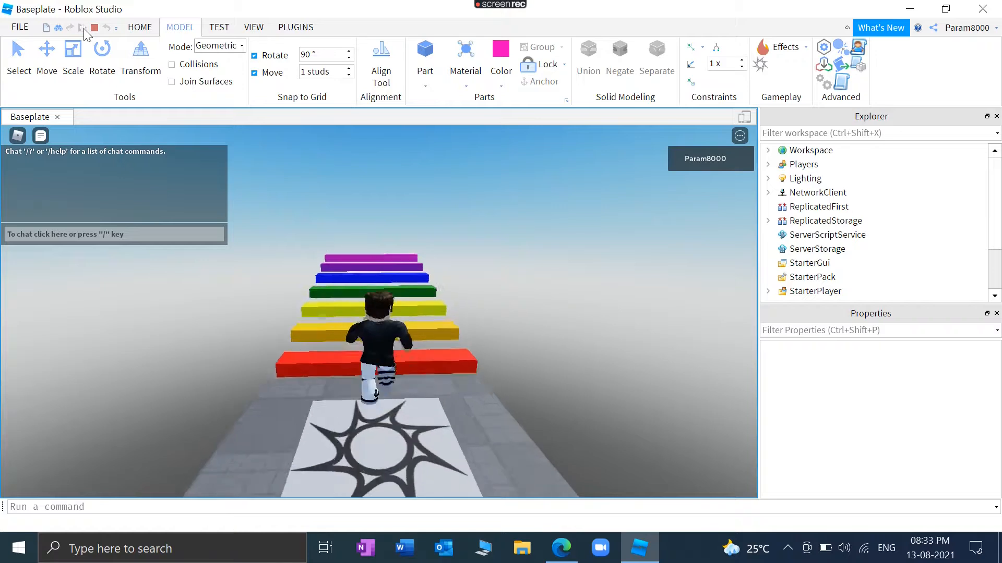
key("w")
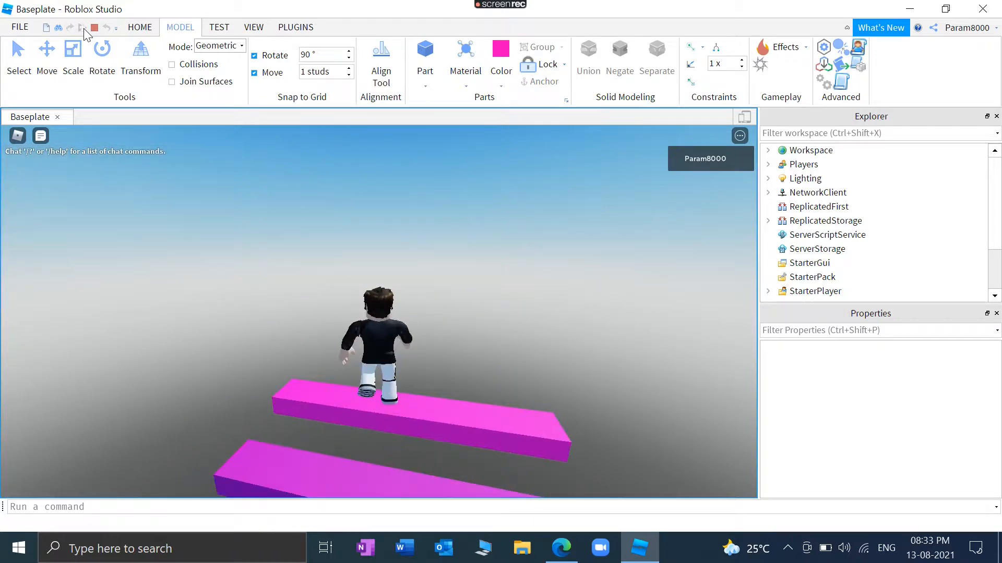
Run the character across the colored bars again from the spawn location, turn back toward the baseplate, and stop the playtest.
key("Left")
key("w")
key("w")
key("Left")
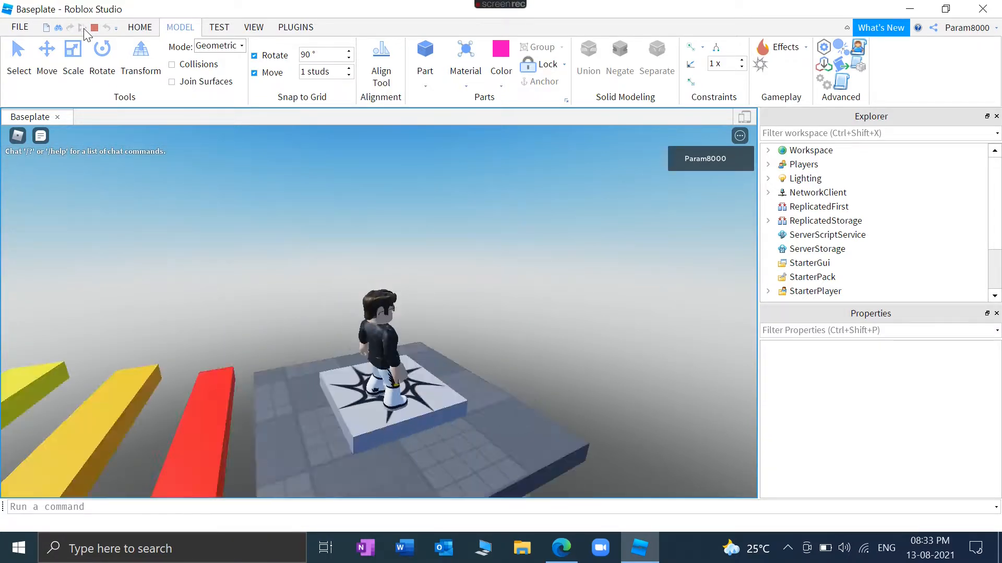
key("w")
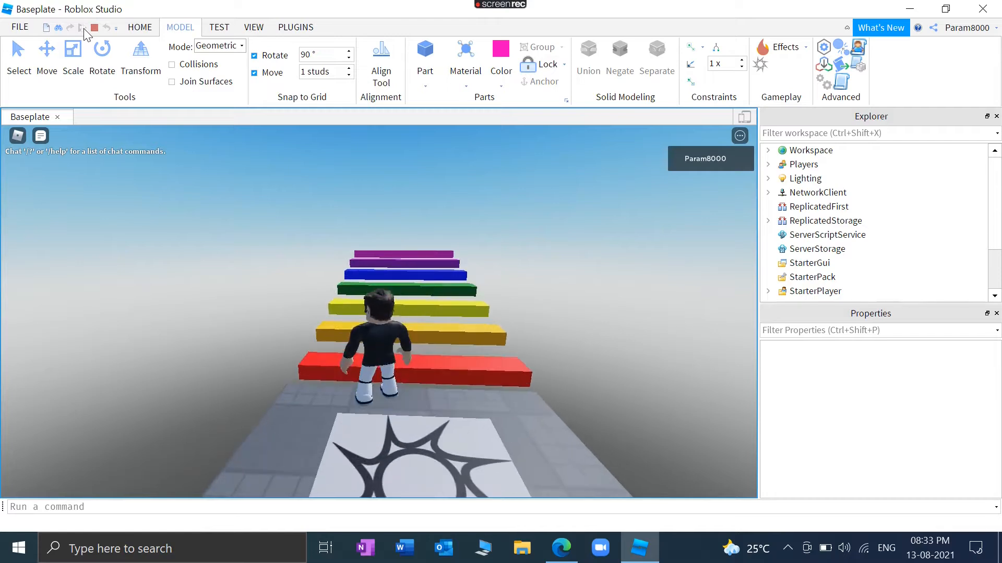
key("w")
key("w")
key("Right")
key("s")
key("Right")
key("w")
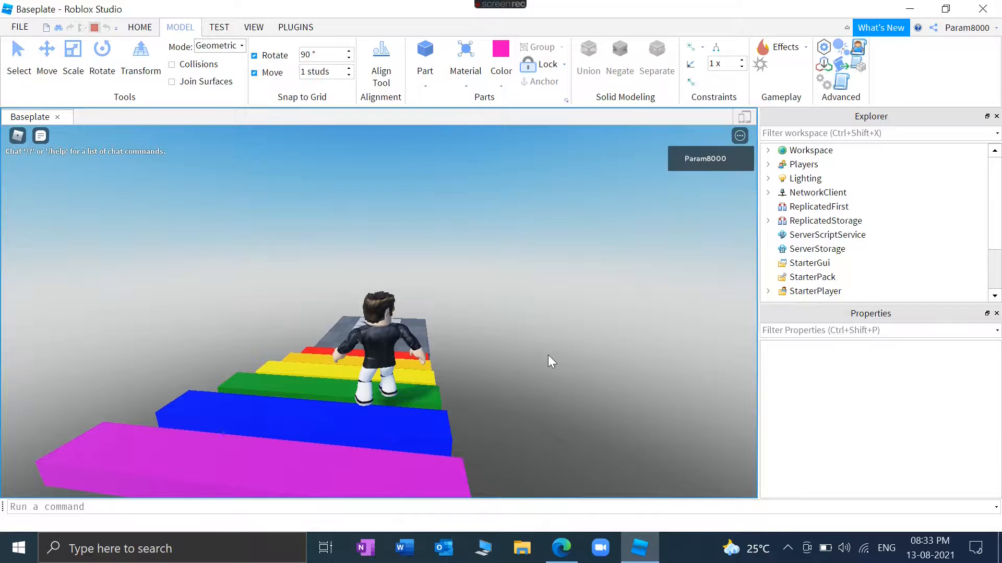
key("shift+F5")
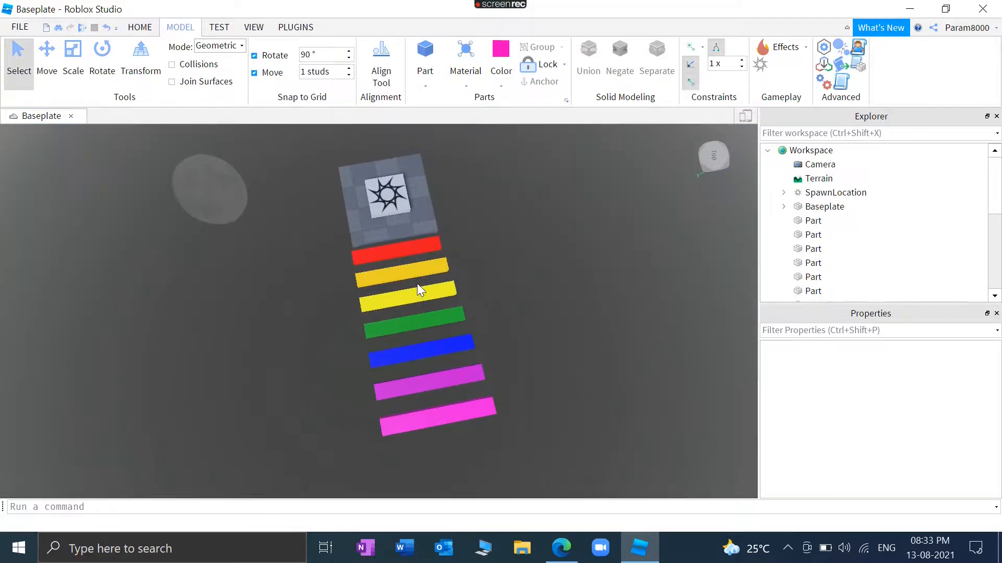
Raise the orange, yellow, green, blue, magenta and hot pink bars slightly one by one with the Move tool.
left_click(410, 271)
left_click(57, 72)
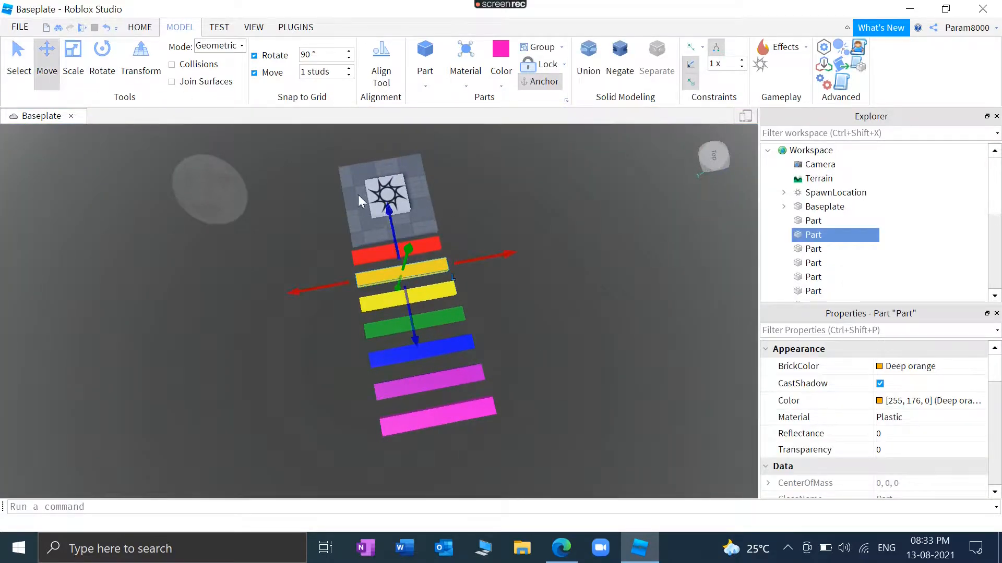
left_click_drag(418, 252, 384, 293)
left_click(413, 314)
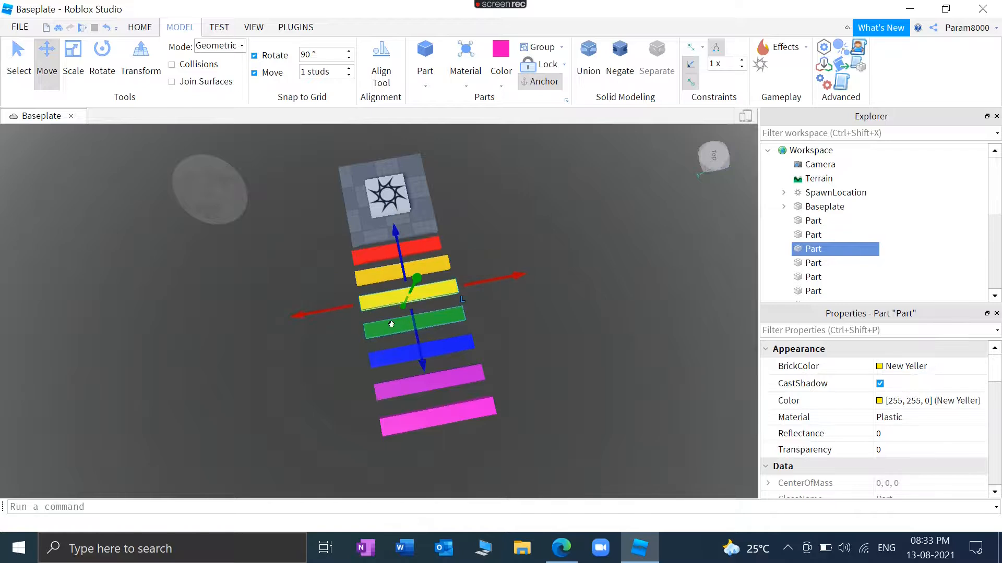
left_click(424, 314)
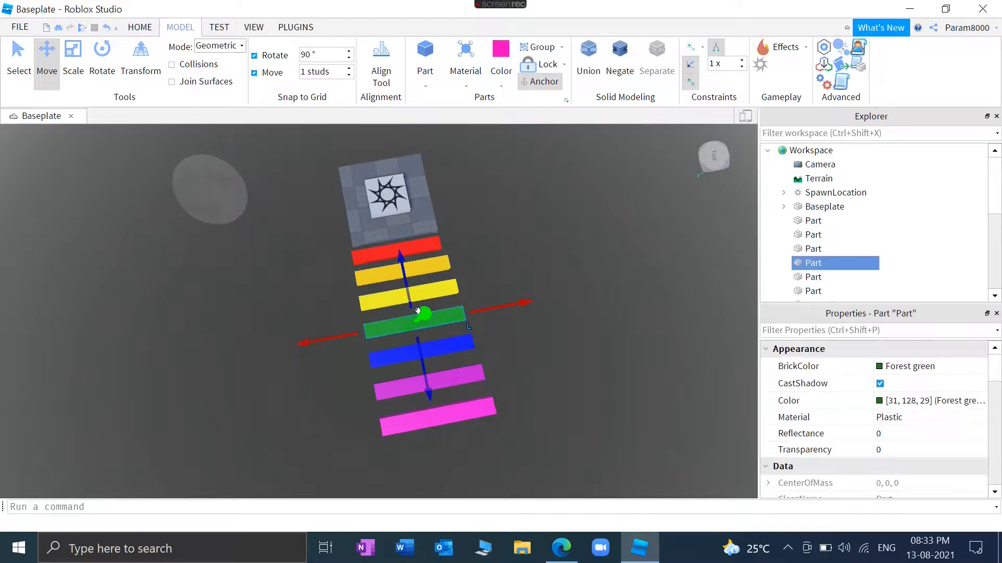
left_click(391, 351)
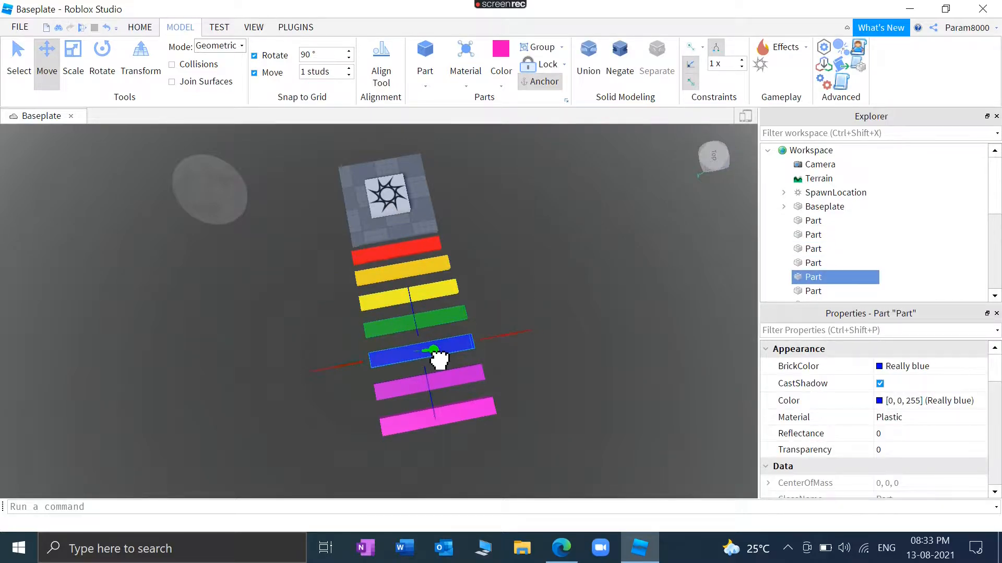
left_click(431, 376)
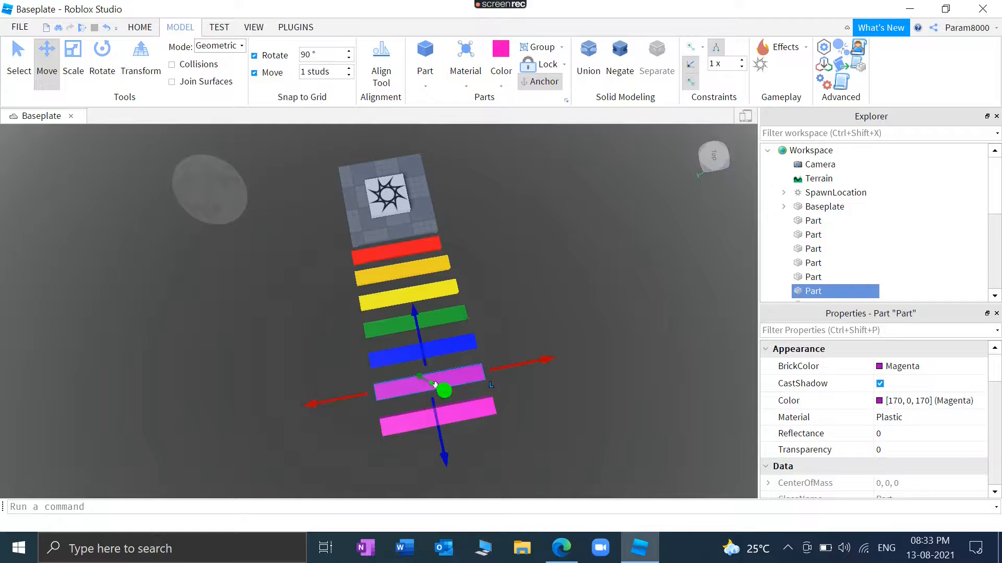
left_click(435, 419)
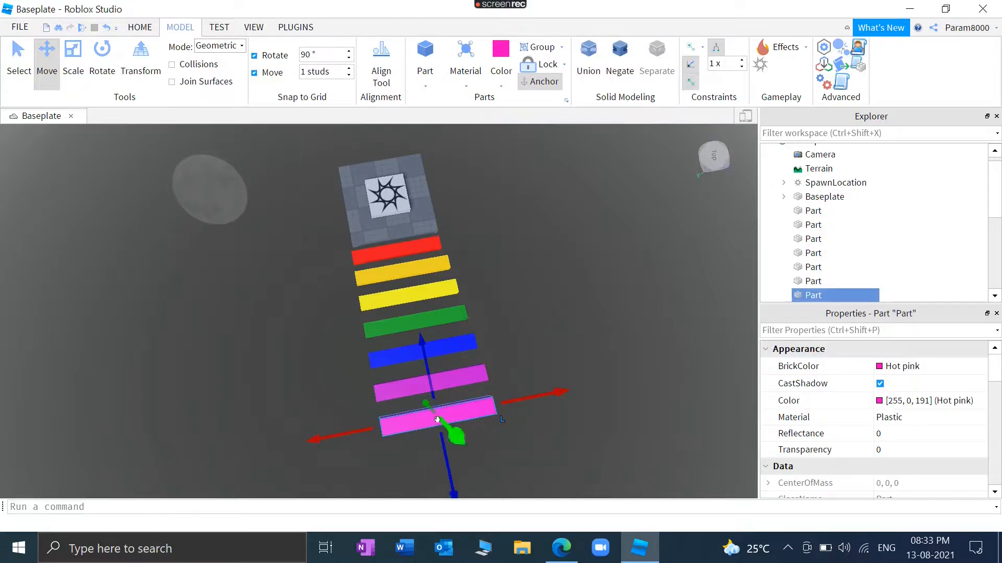
left_click(518, 350)
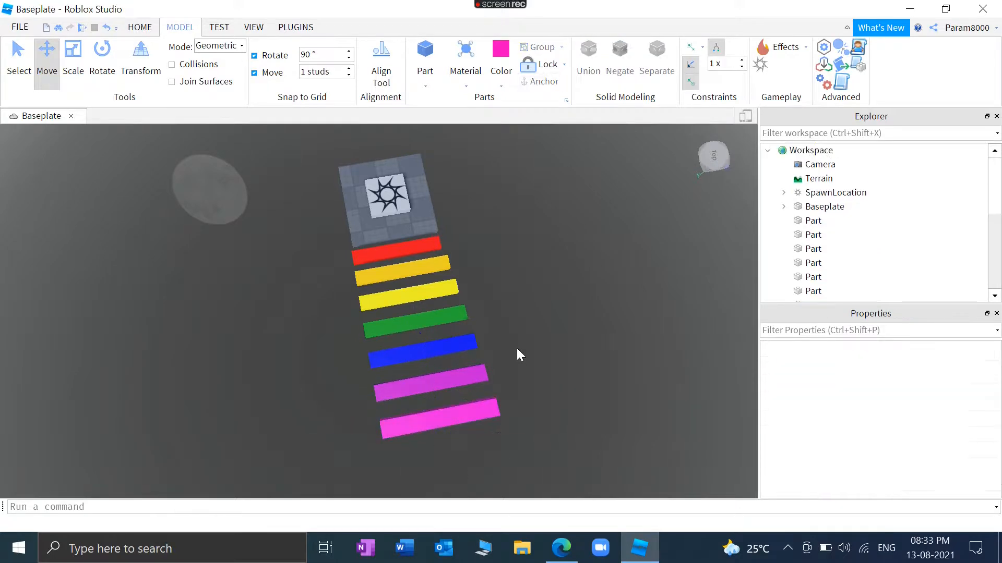
View the course from the side and raise each bar from orange through hot pink a little more, one at a time.
right_click_drag(471, 340, 471, 340)
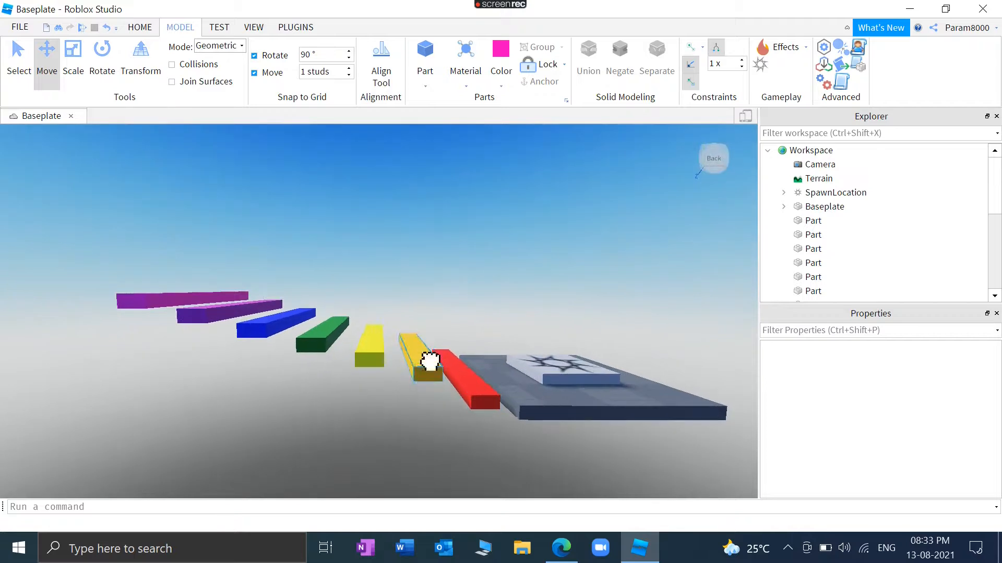
left_click(430, 361)
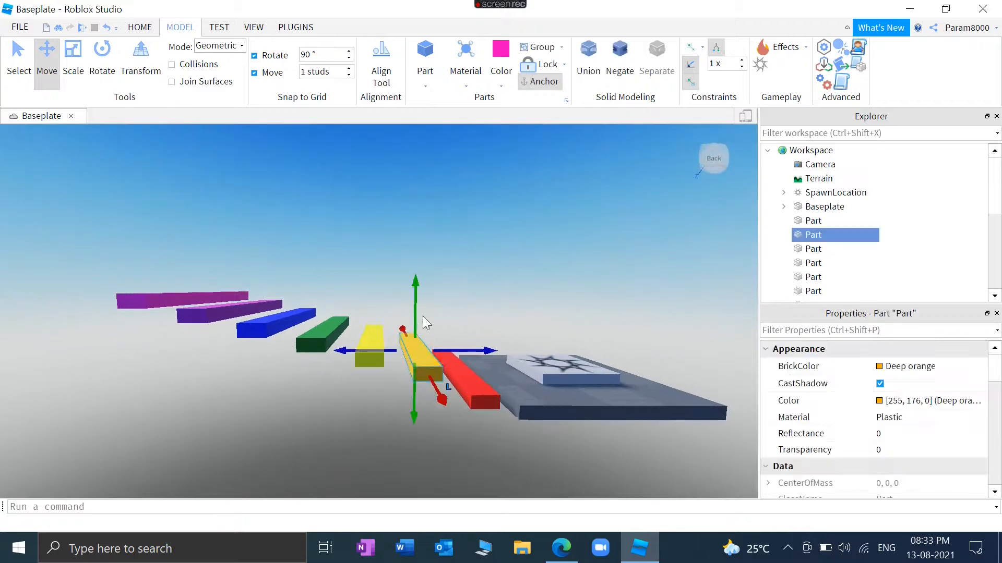
left_click(367, 329)
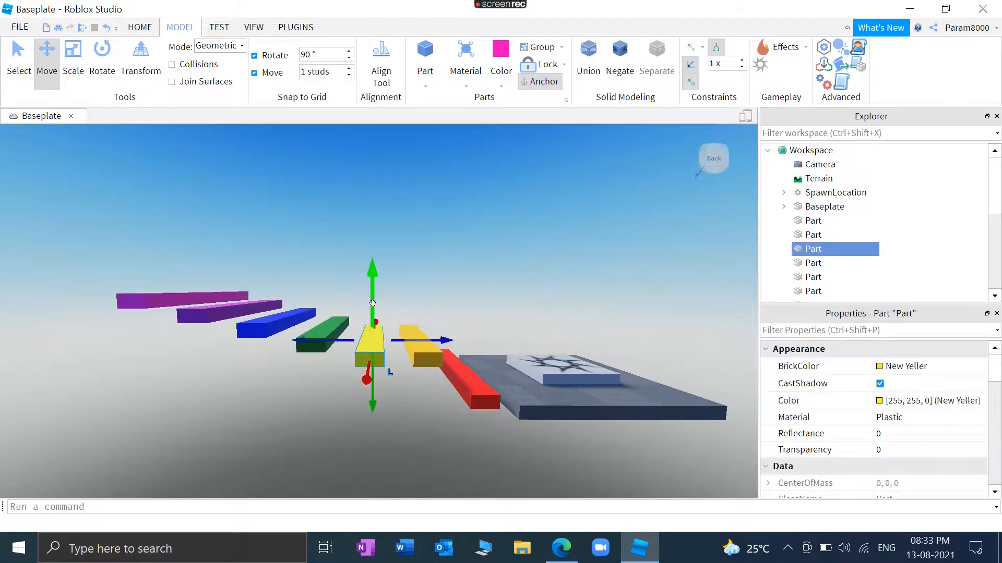
left_click(335, 323)
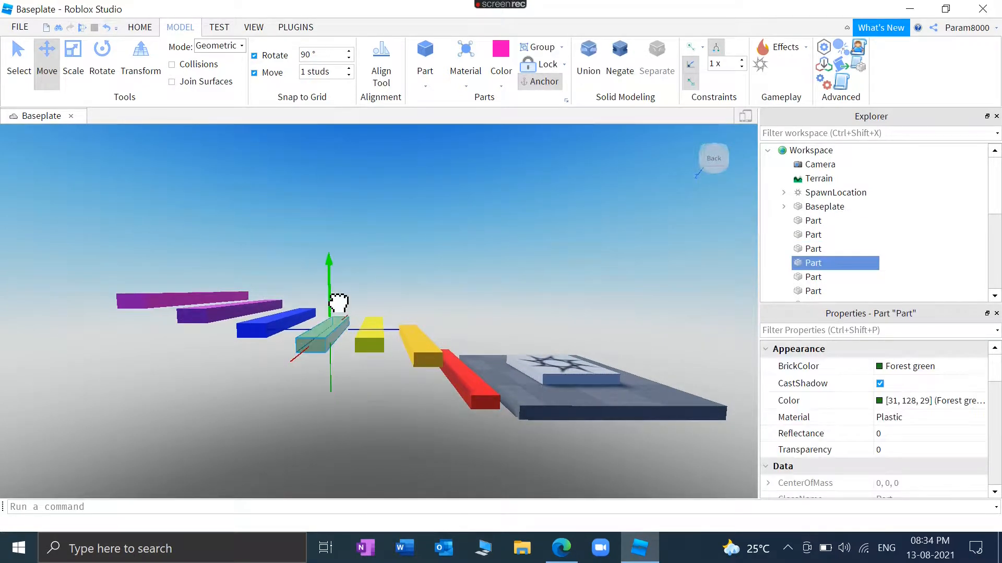
left_click(253, 328)
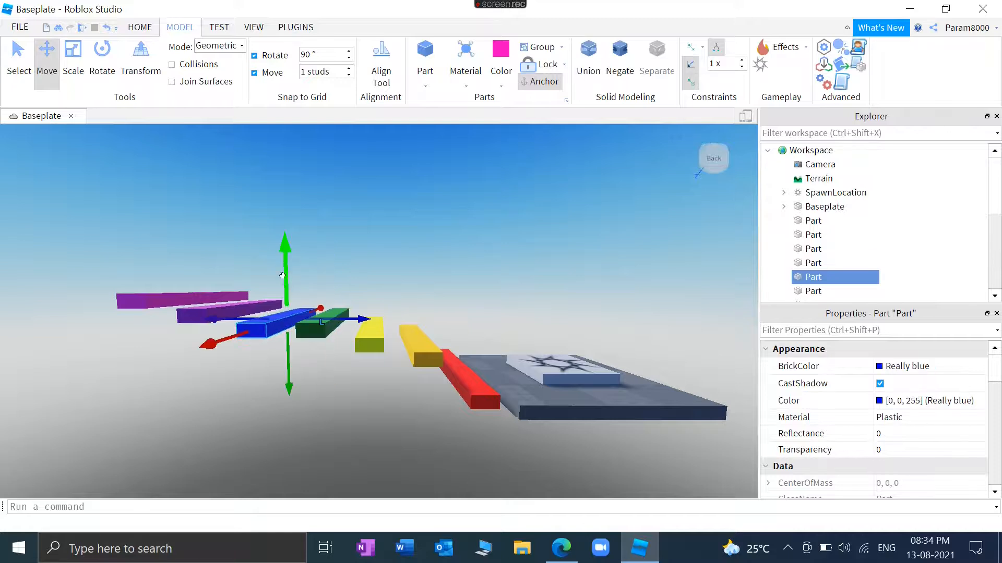
left_click_drag(295, 273, 253, 250)
left_click(184, 310)
left_click(142, 289)
left_click_drag(208, 256, 208, 243)
left_click(350, 414)
Select the red bar beside the baseplate and adjust its height with the Move tool.
key("d")
right_click_drag(340, 437, 338, 436)
key("s")
key("w")
key("s")
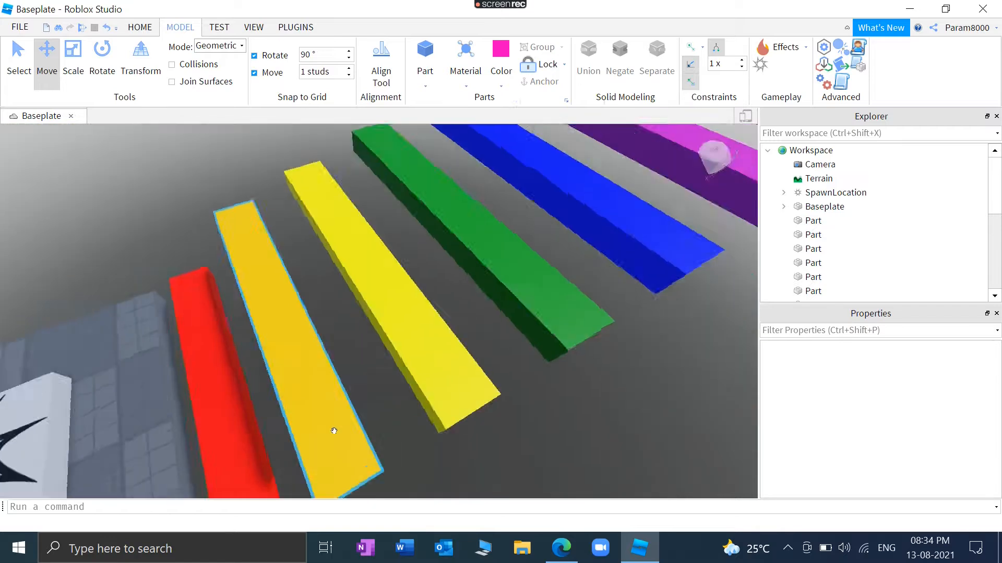
left_click(325, 385)
mouse_move(324, 384)
left_mouse_down()
mouse_move(334, 391)
mouse_move(317, 371)
left_mouse_up()
key("s")
key("a")
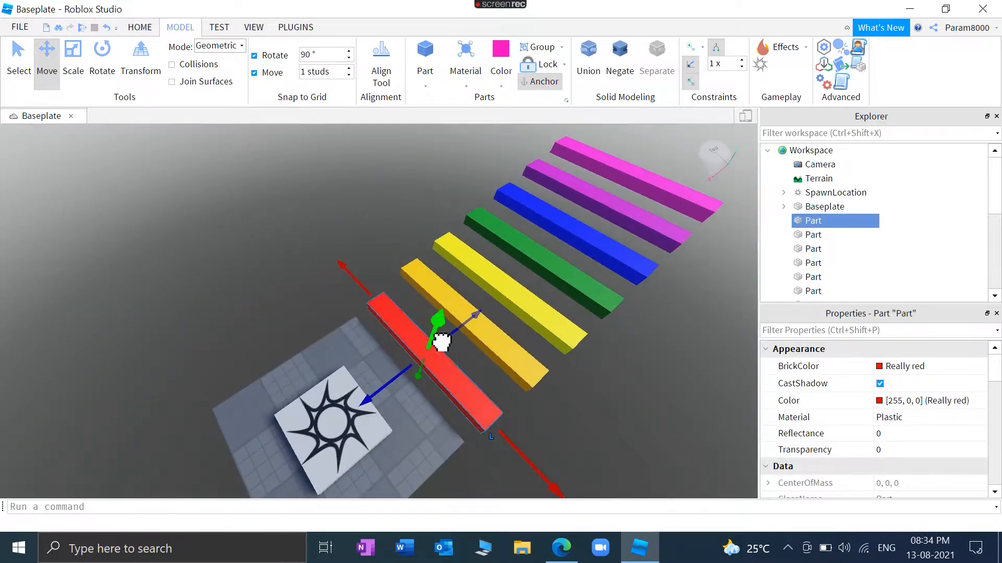
left_click(305, 281)
Check the red bar from its other side, fine-tune its position, and deselect it.
key("a")
right_click_drag(305, 280, 305, 280)
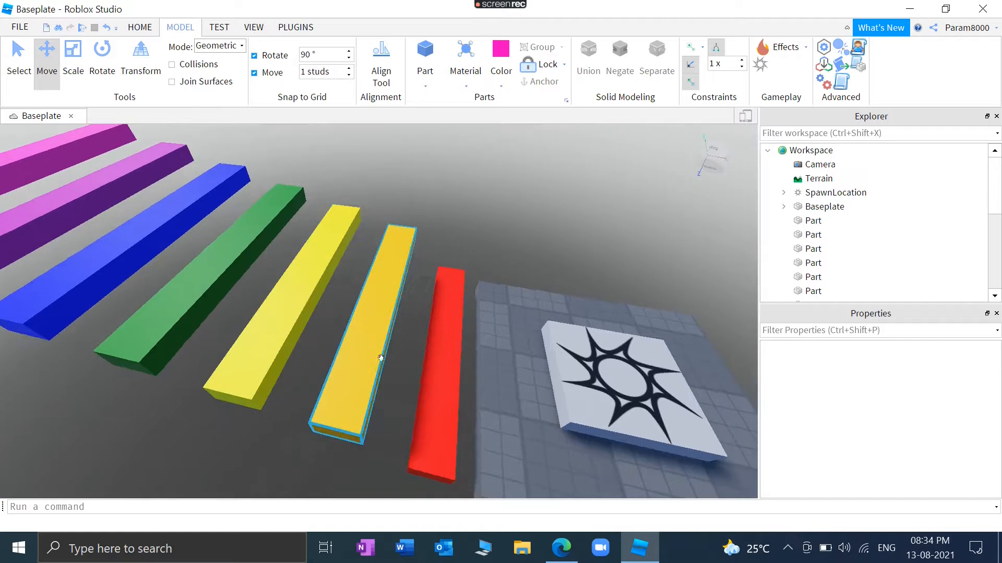
left_click(433, 365)
key("s")
left_click_drag(440, 325, 448, 314)
left_click(525, 205)
Select the six bars from orange to hot pink together and lower them slightly as one set, then deselect them.
key("s")
key("d")
key("w")
right_click_drag(352, 183, 351, 183)
key("d")
key("s")
key("s")
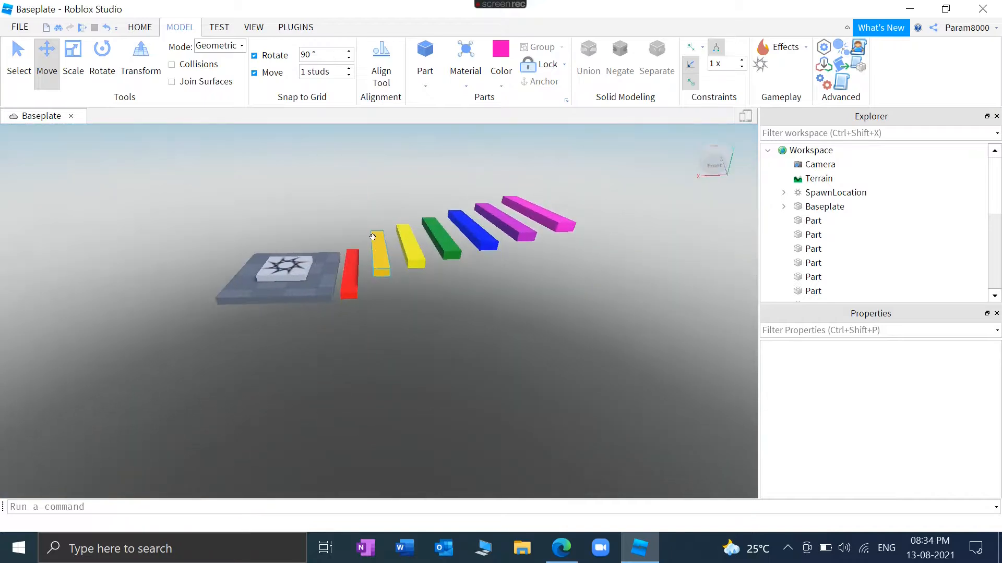
left_click(386, 258)
left_click(548, 211, "ctrl")
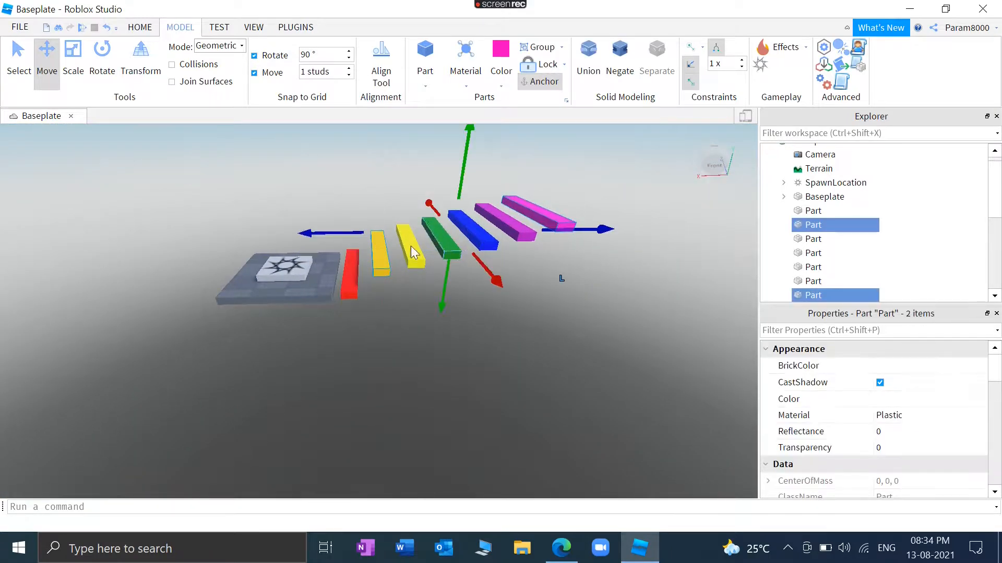
left_click_drag(351, 231, 361, 244)
left_click(415, 252, "ctrl")
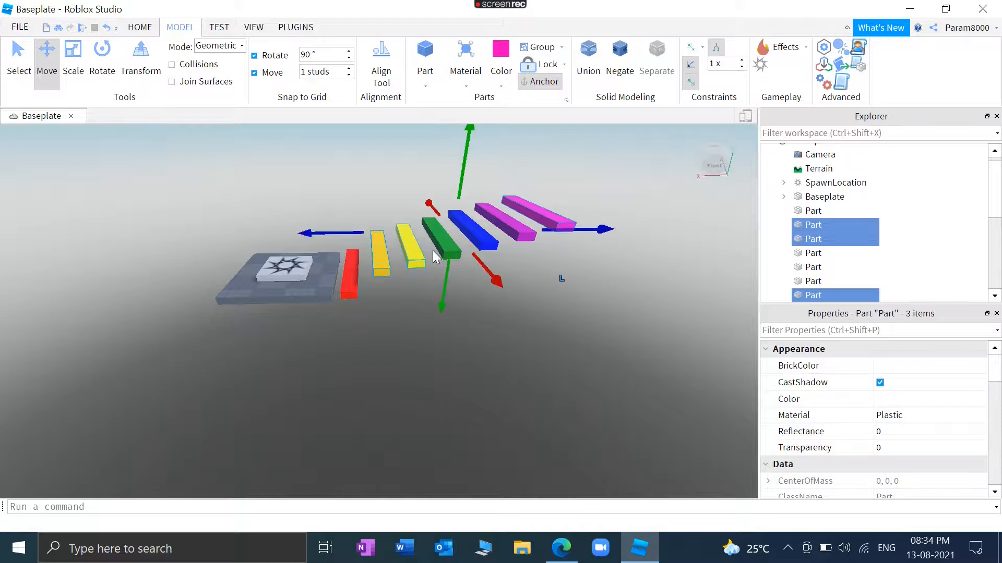
left_click(473, 230, "ctrl")
left_click(498, 221, "ctrl")
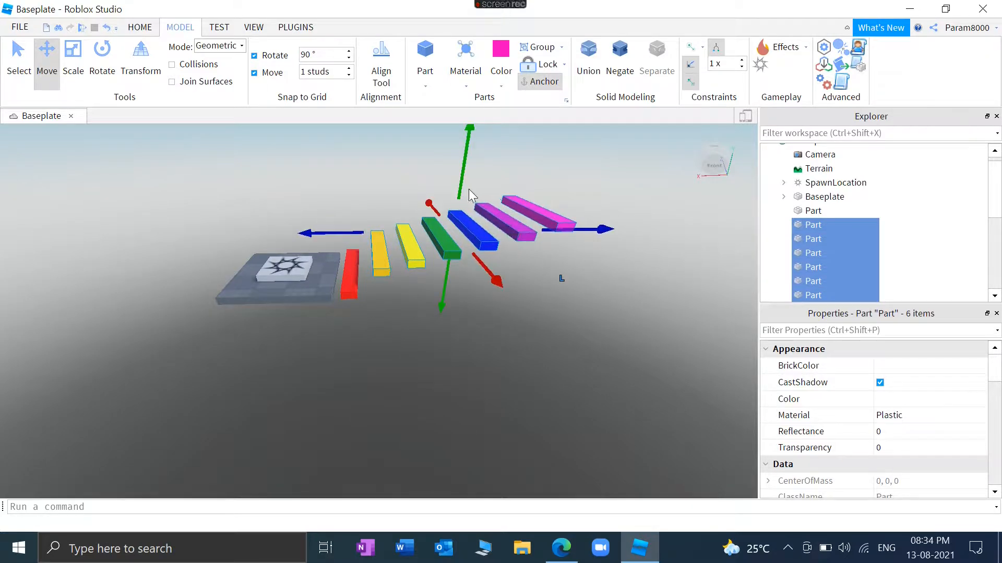
left_click_drag(469, 182, 469, 191)
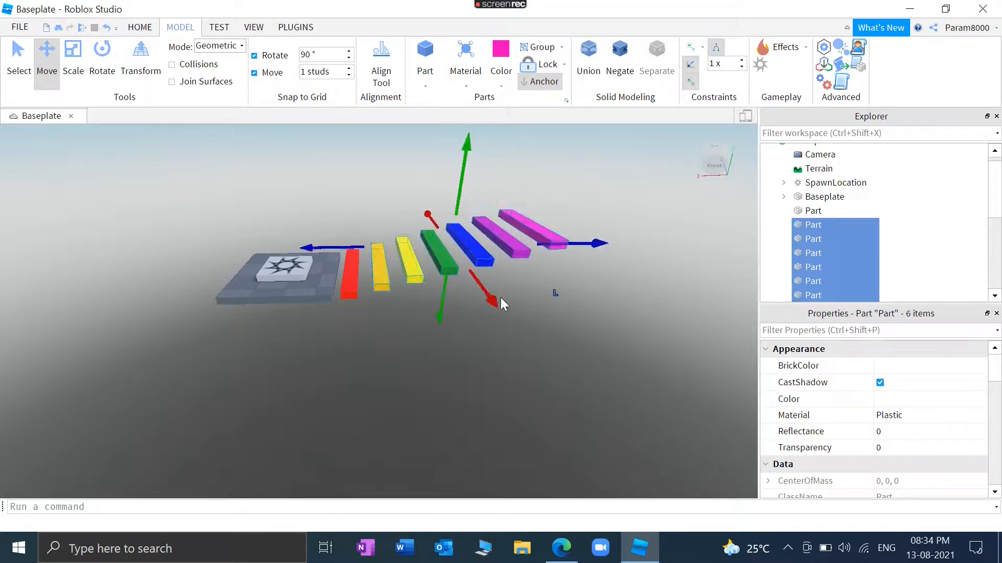
left_click(519, 323)
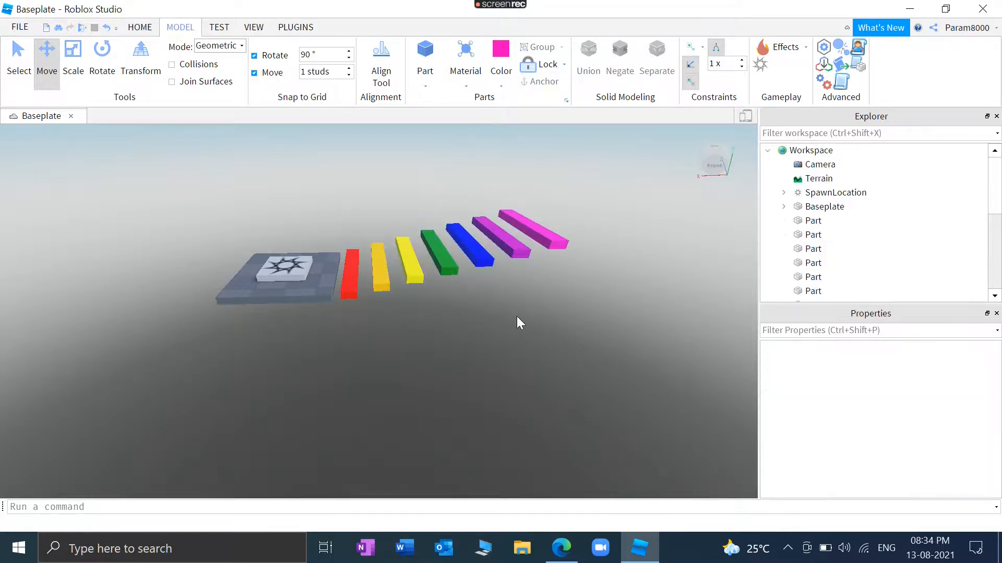
Playtest the course by running the character from the spawn location to the outermost hot pink bar, then stop the playtest.
left_click(82, 27)
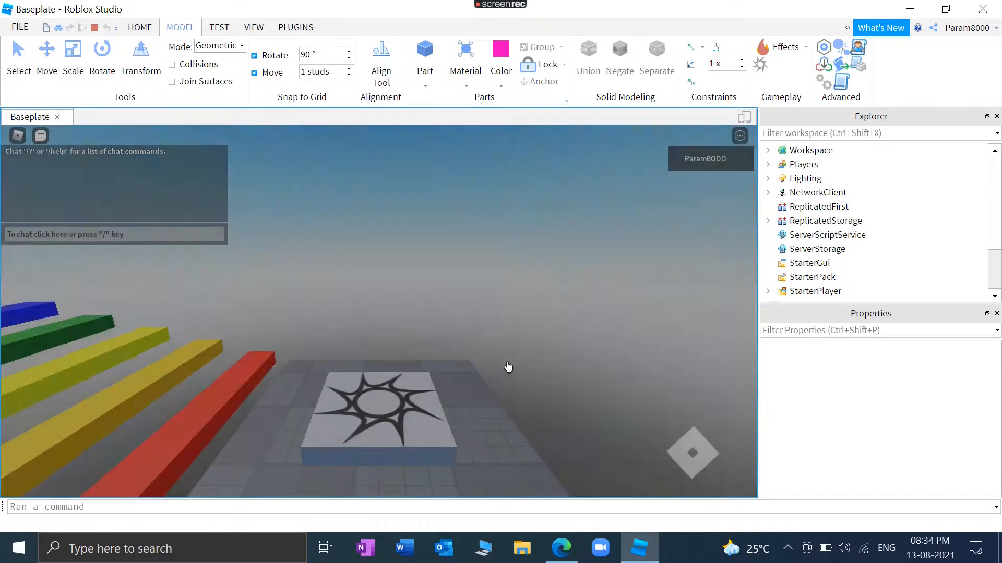
key("Left")
key("Up")
key("space")
key("Up")
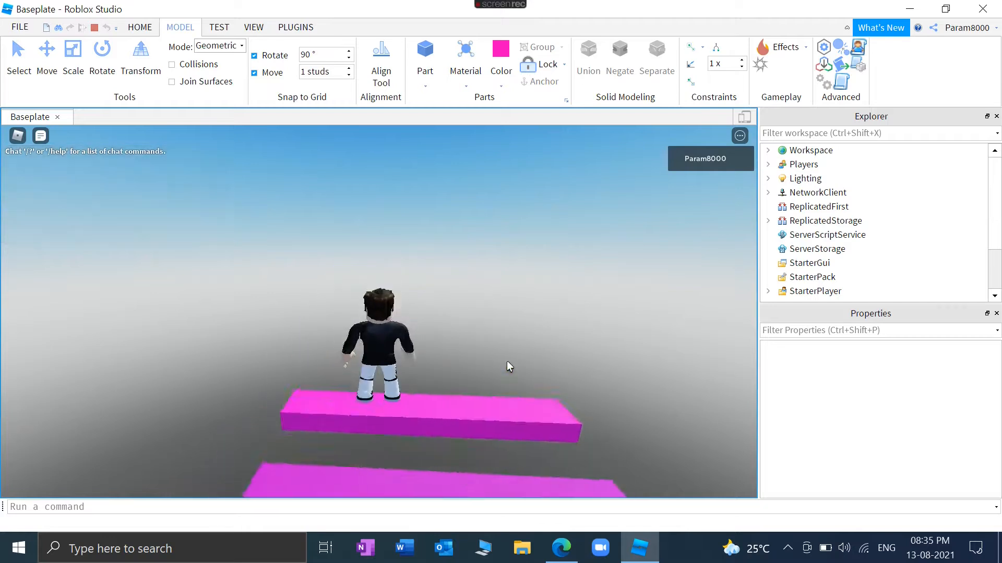
key("Left")
key("Left")
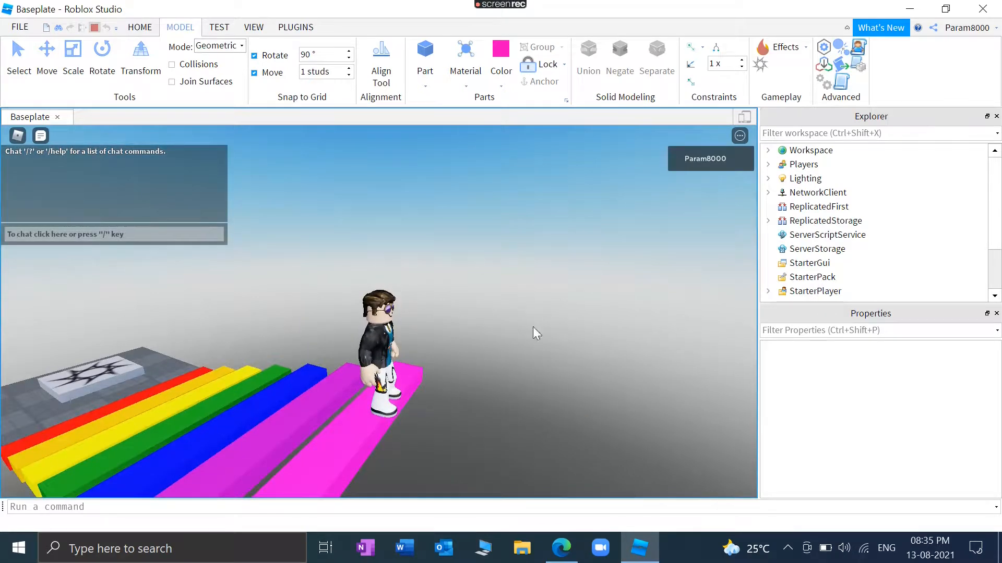
key("shift+F5")
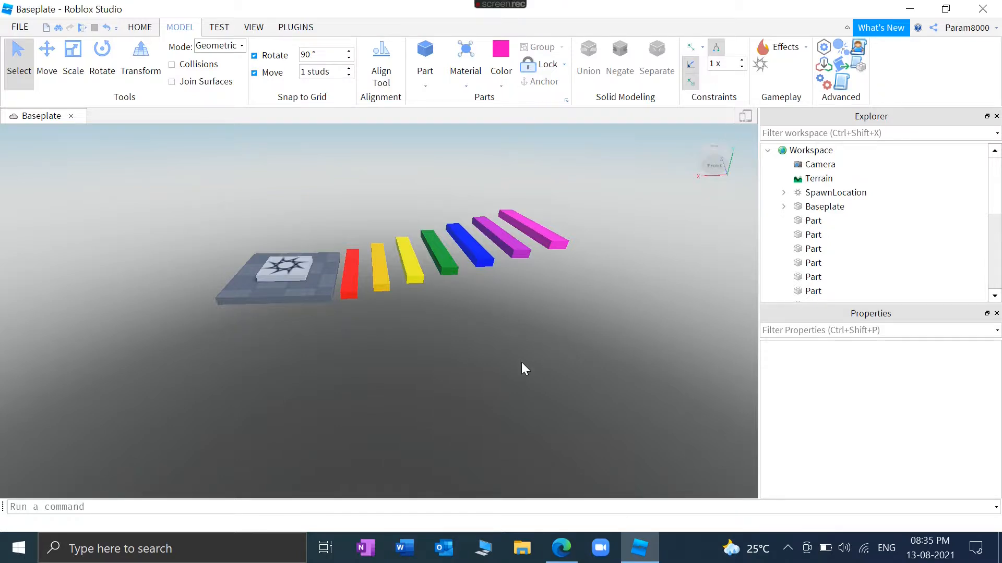
Select the spawn location and its baseplate together and duplicate them.
key("d")
key("w")
key("a")
key("s")
key("w")
right_click_drag(364, 359, 364, 359)
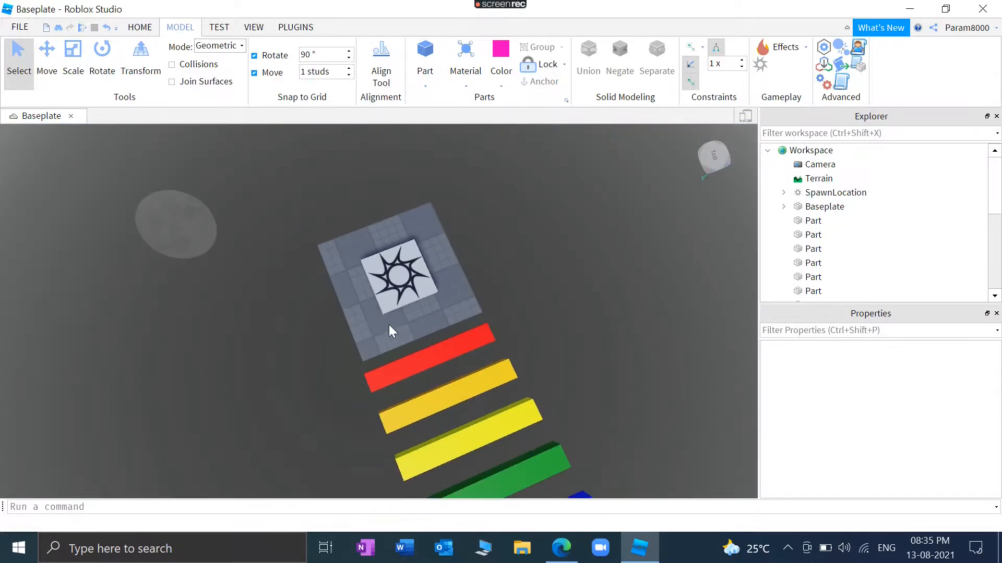
left_click(383, 284)
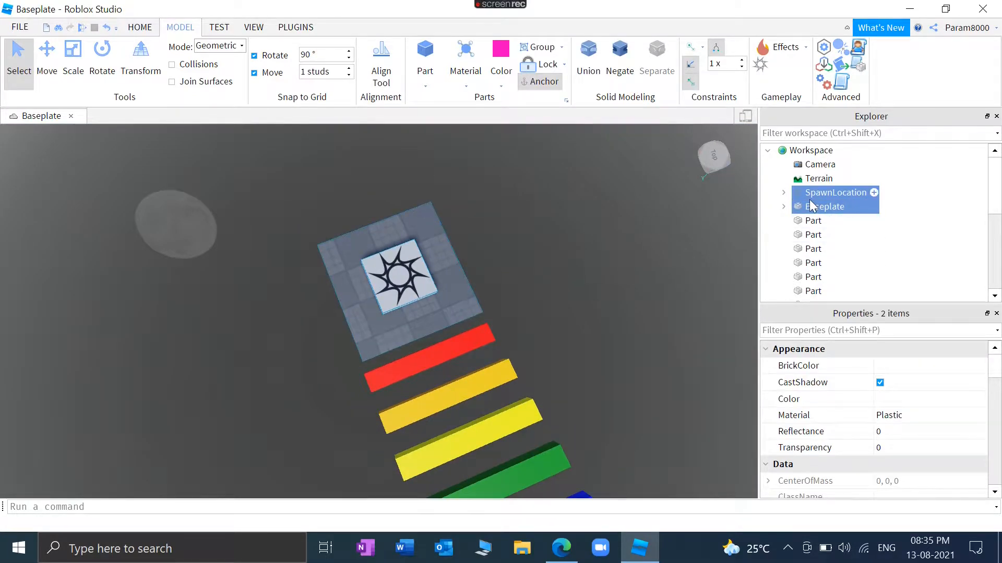
key("ctrl+d")
Move the duplicated spawn location and baseplate to the far end of the course, beside the hot pink bar.
left_click(47, 57)
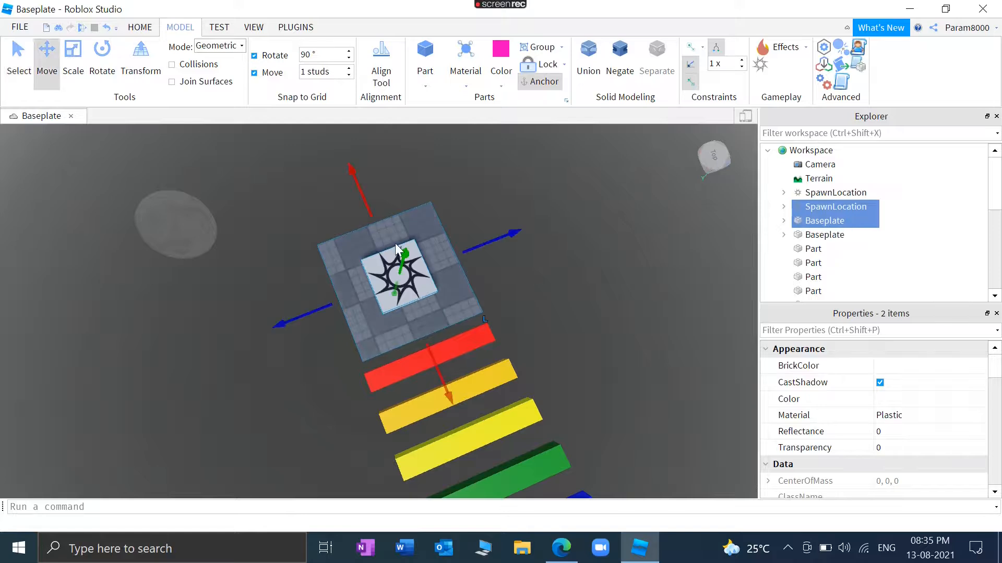
left_click_drag(403, 249, 674, 472)
right_click_drag(674, 473, 674, 472)
left_click_drag(673, 472, 663, 230)
scroll(662, 228, "up", 8)
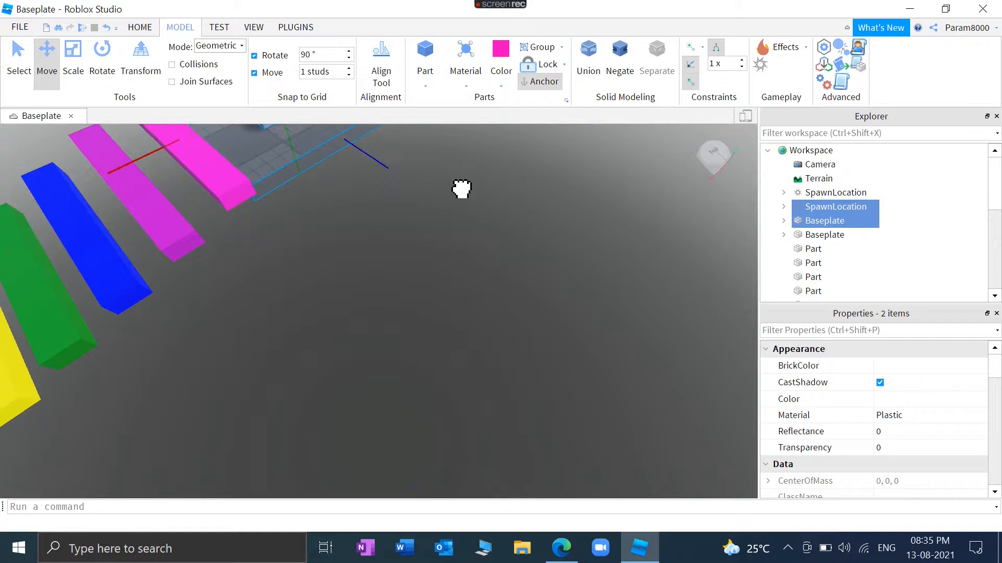
left_click_drag(453, 180, 449, 199)
mouse_move(449, 199)
right_mouse_down()
mouse_move(455, 221)
mouse_move(444, 217)
right_mouse_up()
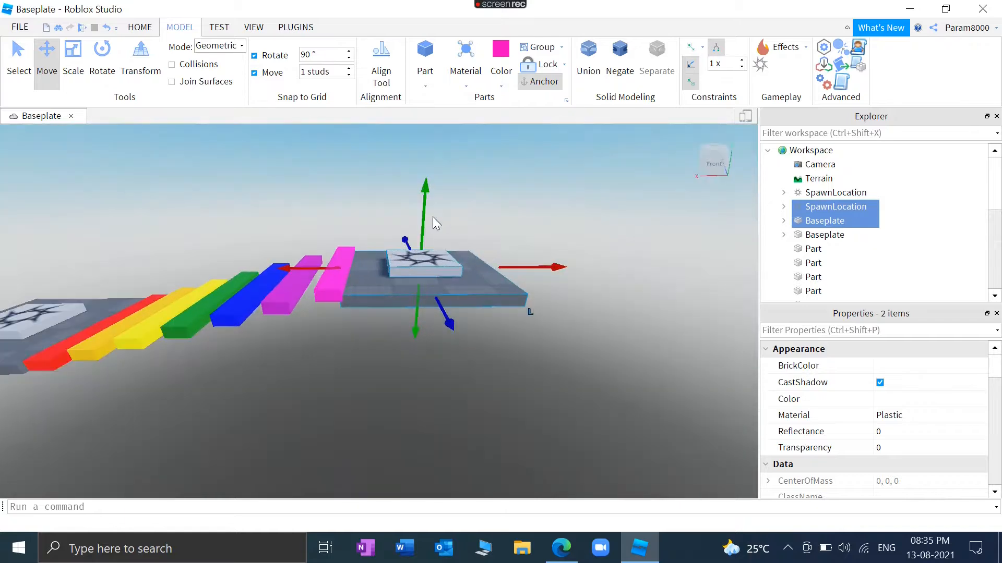
Adjust the duplicated platform's height and shift it slightly away from the hot pink bar to leave a gap, then deselect it.
left_click_drag(422, 210, 438, 216)
left_click_drag(534, 255, 548, 261)
left_click(600, 427)
right_click_drag(600, 427, 602, 433)
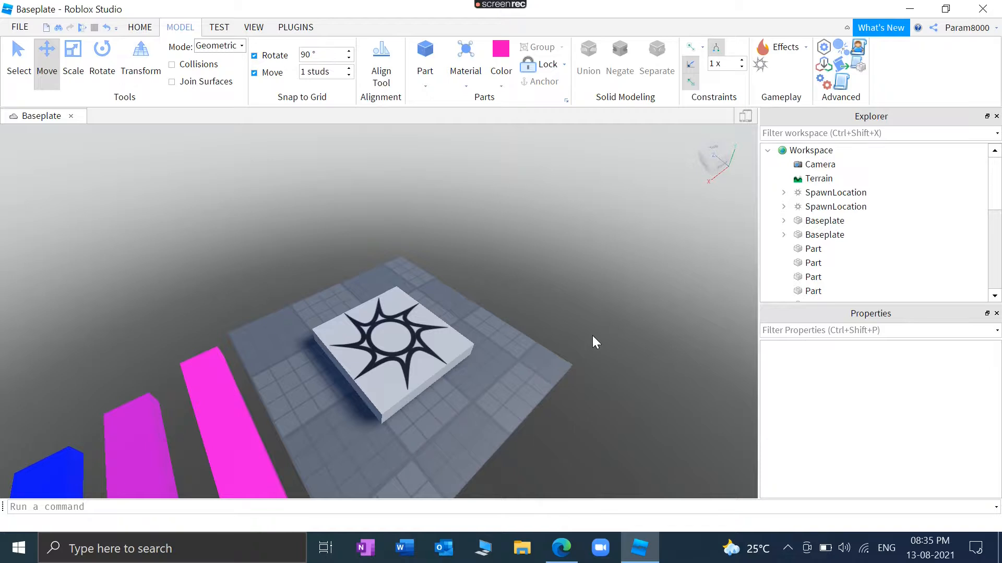
Insert a new part and move it beside the outer edge of the second platform's baseplate.
scroll(581, 346, "down", 5)
right_click_drag(581, 345, 581, 345)
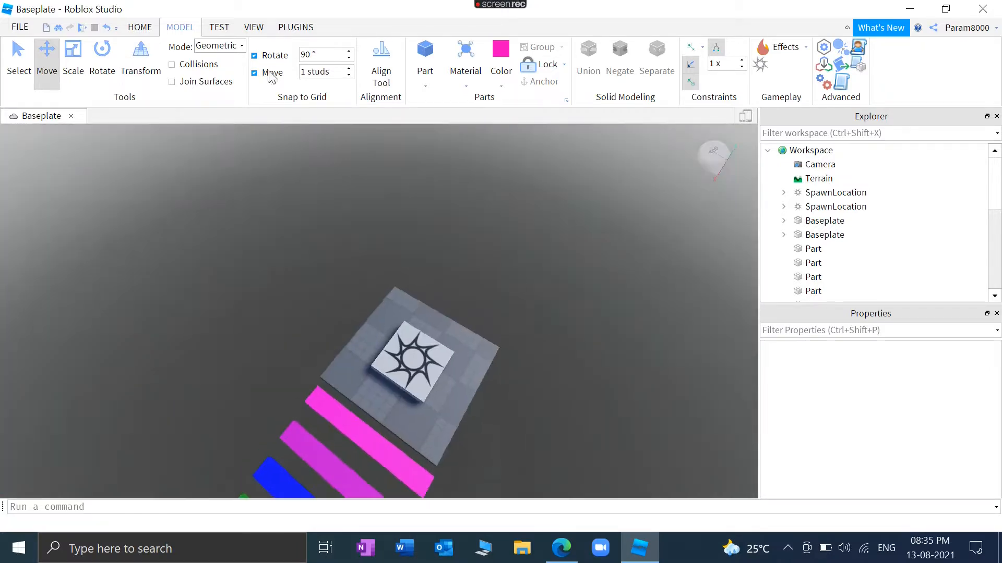
left_click(425, 52)
left_click_drag(402, 274, 435, 254)
left_click_drag(403, 222, 403, 231)
left_click_drag(450, 304, 490, 325)
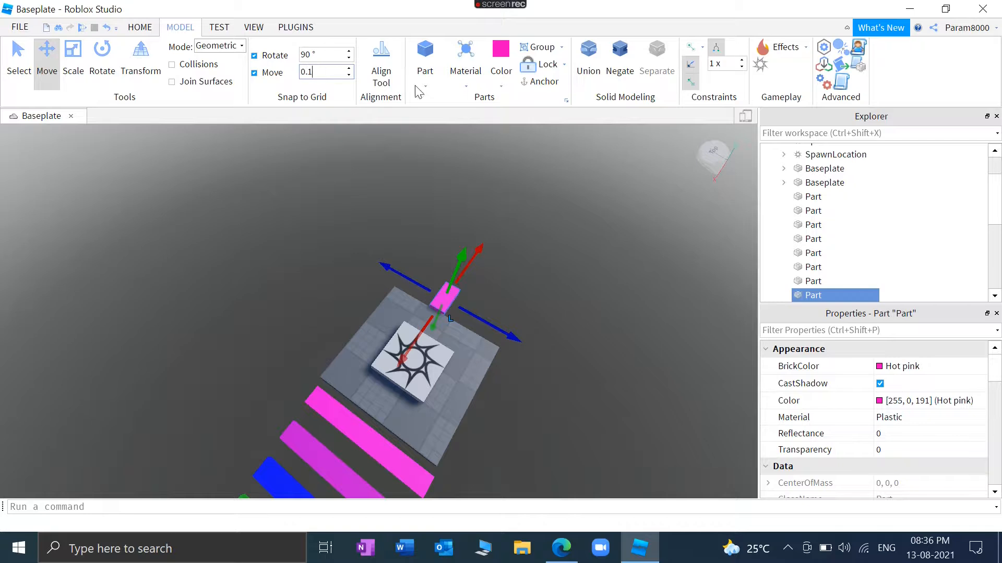
Set the move snapping increment to 0.1 studs and fine-tune the new part's position beside the second baseplate.
left_click(551, 287)
left_click(449, 282)
left_click_drag(451, 267, 458, 281)
right_click_drag(495, 287, 449, 268)
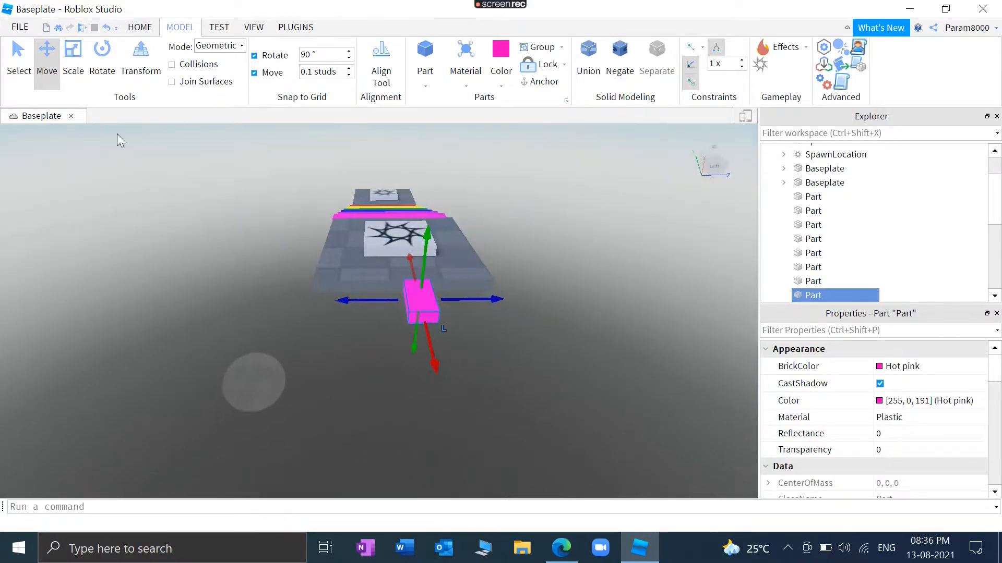
Rotate the new hot pink part 90° and move it up against the outer edge of the second baseplate.
left_click(102, 57)
left_click_drag(460, 330, 502, 317)
right_click_drag(580, 267, 580, 267)
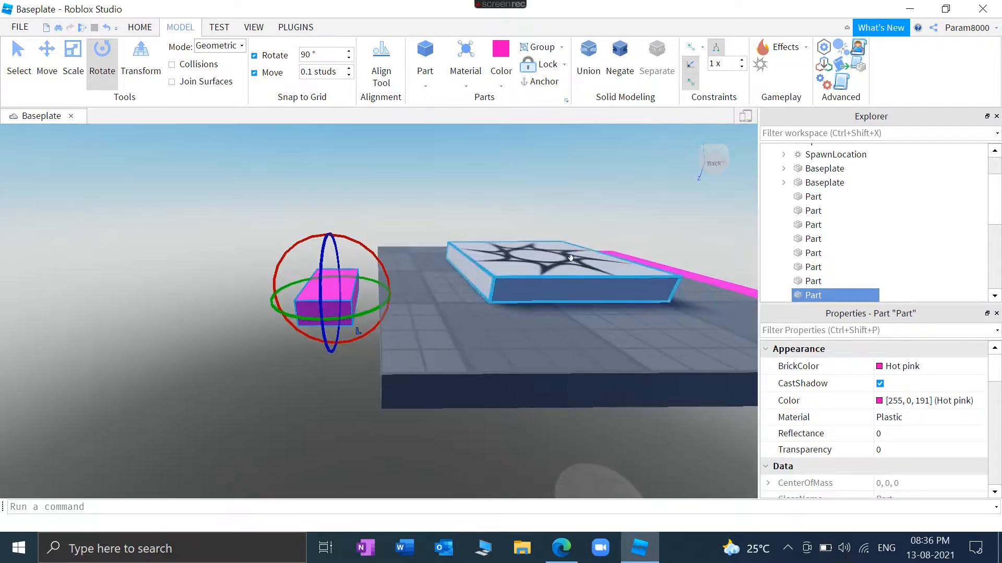
right_click_drag(493, 241, 494, 242)
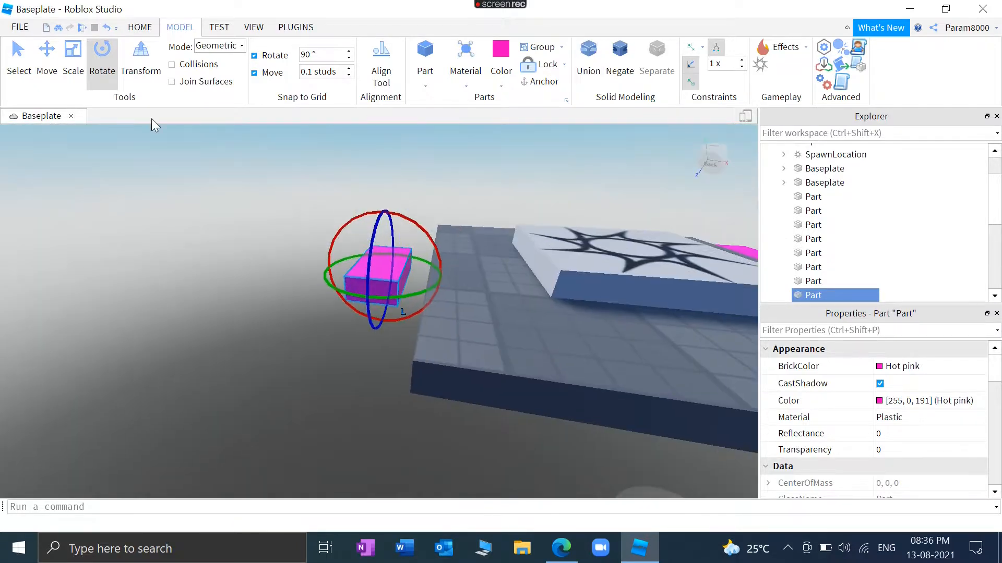
left_click(46, 57)
left_click_drag(459, 272, 497, 286)
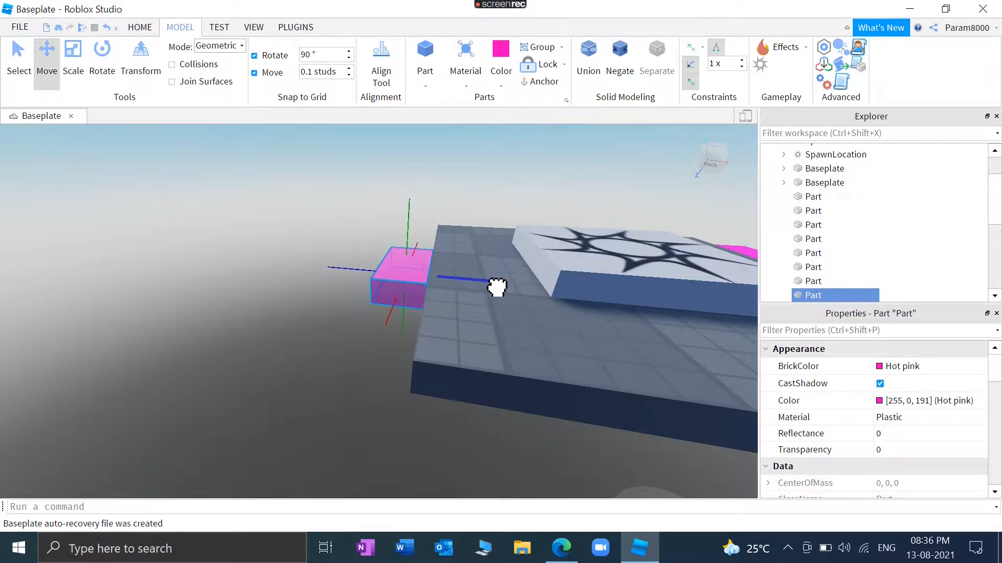
right_click_drag(308, 365, 295, 362)
Scale the hot pink part to the second baseplate's full width and stretch it outward into a long walkway.
left_click(73, 58)
left_click_drag(356, 278, 437, 291)
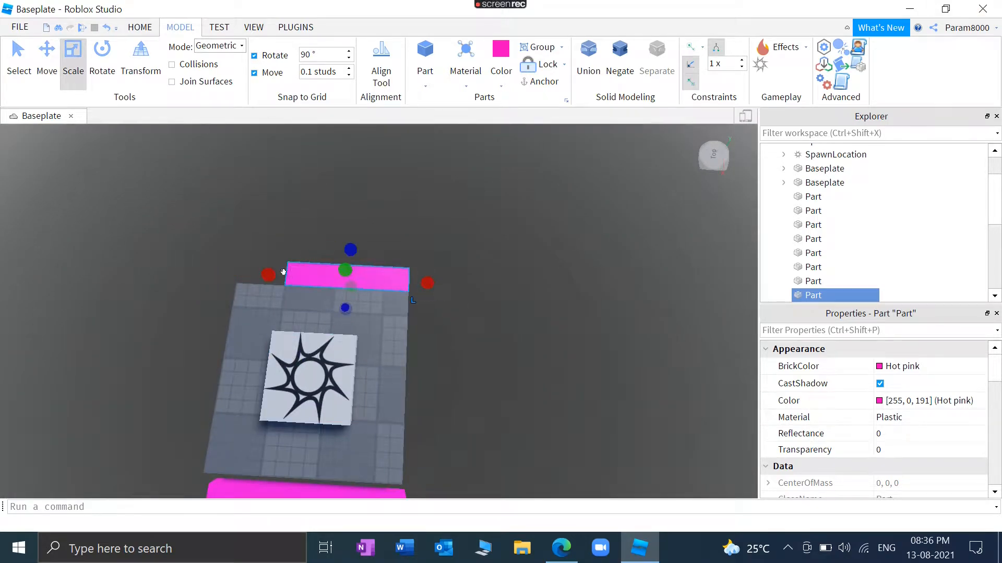
left_click_drag(280, 285, 234, 282)
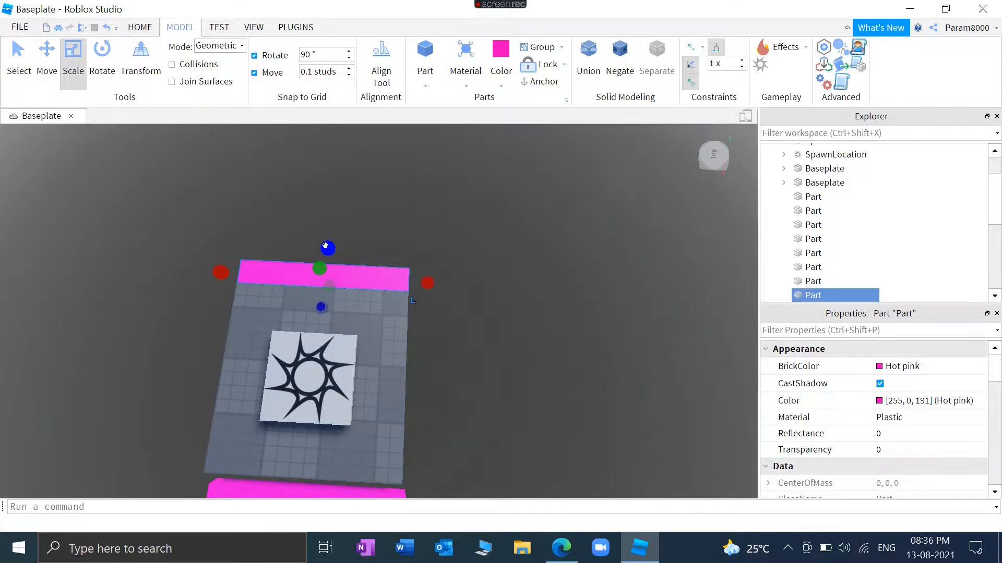
scroll(325, 245, "down", 3)
left_click_drag(335, 239, 373, 164)
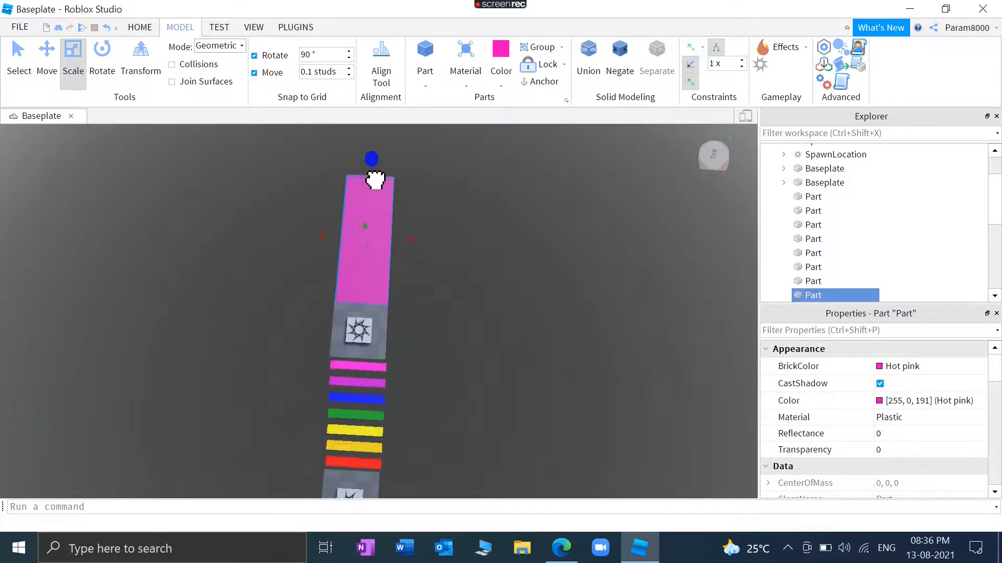
scroll(481, 280, "up", 2)
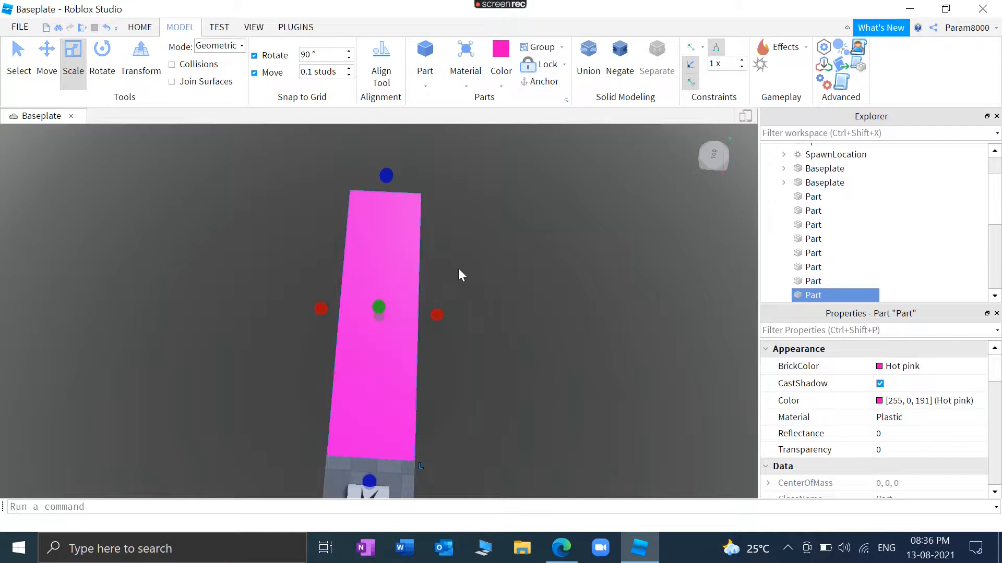
right_click_drag(458, 268, 427, 200)
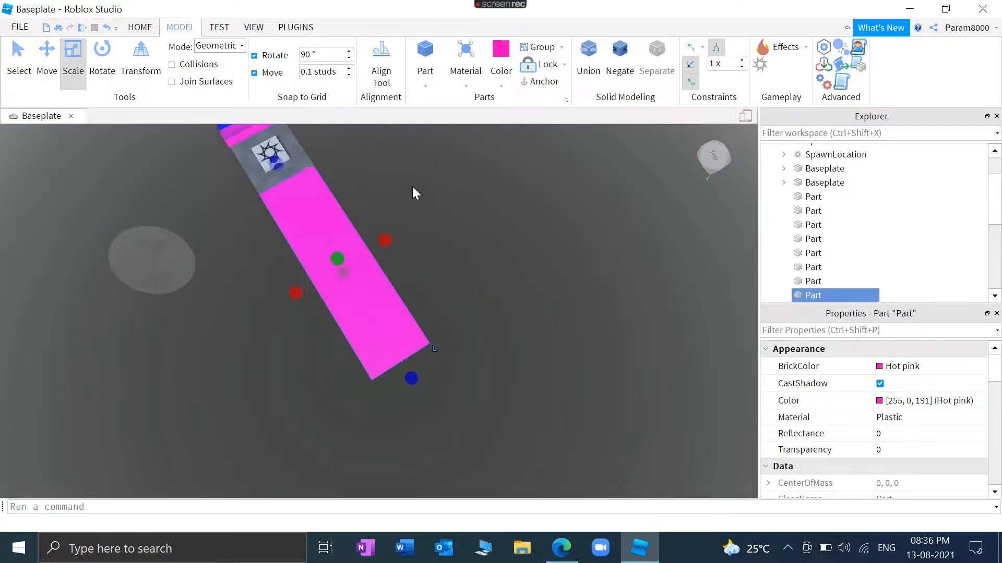
scroll(428, 206, "up", 1)
Color the long walkway Institutional white.
left_click(501, 86)
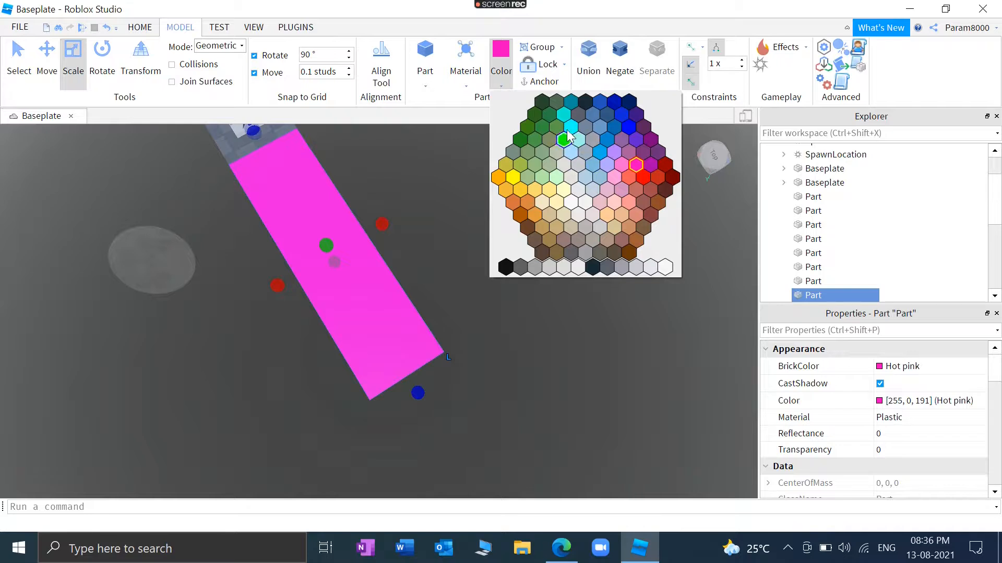
left_click(577, 208)
left_click(489, 230)
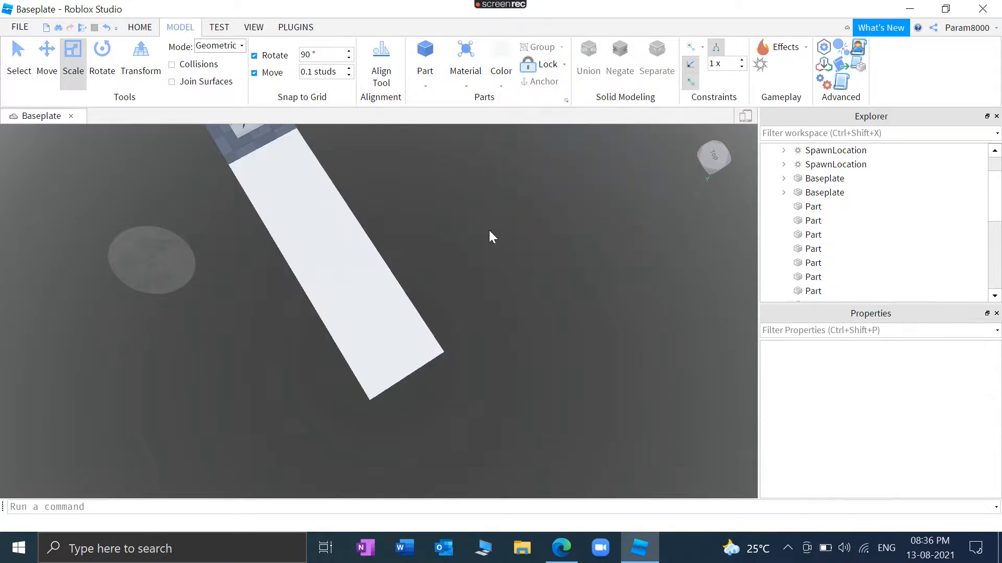
Recolor the long walkway Pastel blue-green and deselect it.
left_click(502, 88)
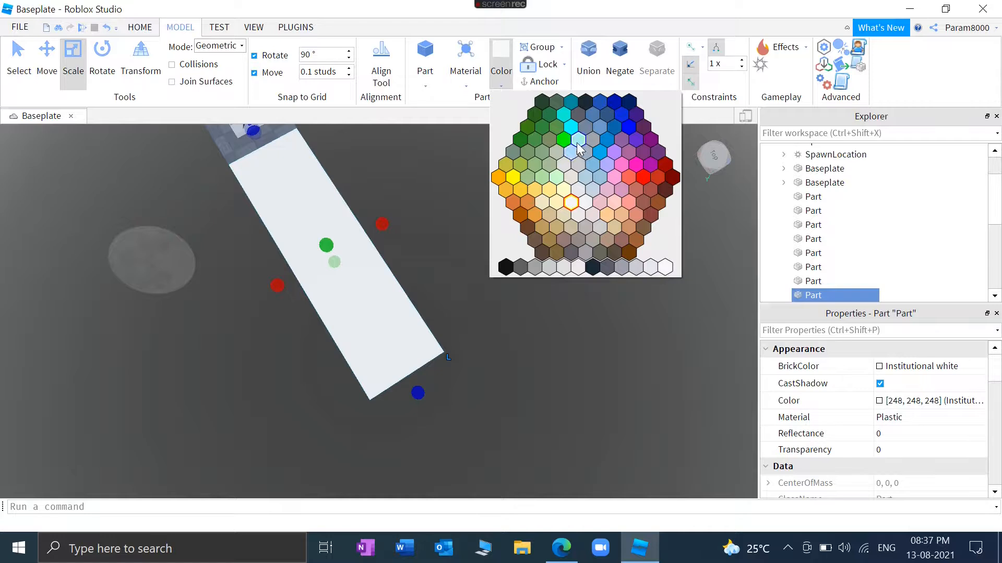
left_click(577, 143)
left_click(521, 213)
right_click_drag(520, 213, 520, 212)
scroll(520, 211, "up", 2)
scroll(521, 212, "up", 2)
Insert a new part on top of the blue-green walkway and rotate it 90°.
left_click(425, 51)
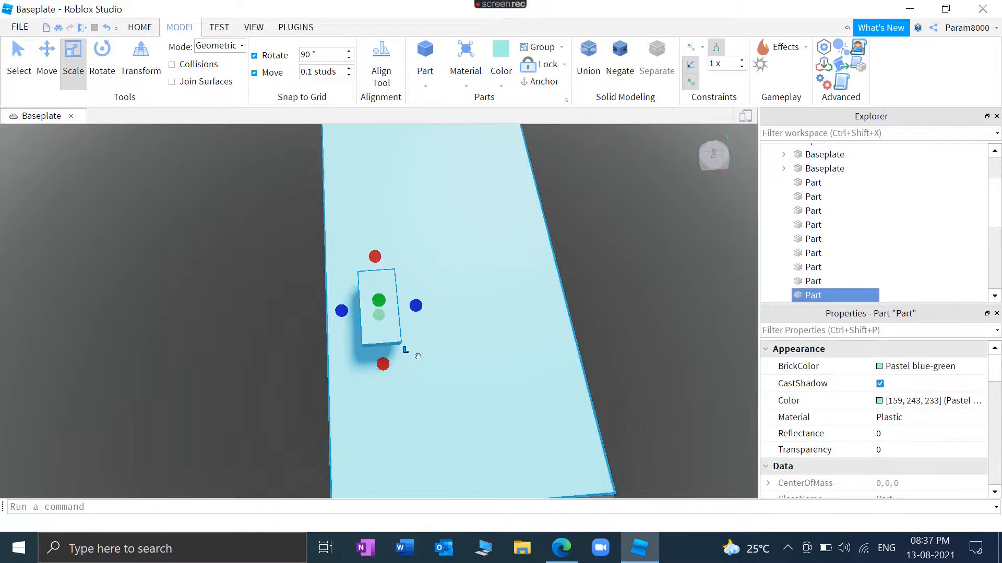
left_click(102, 52)
left_click_drag(364, 349, 443, 337)
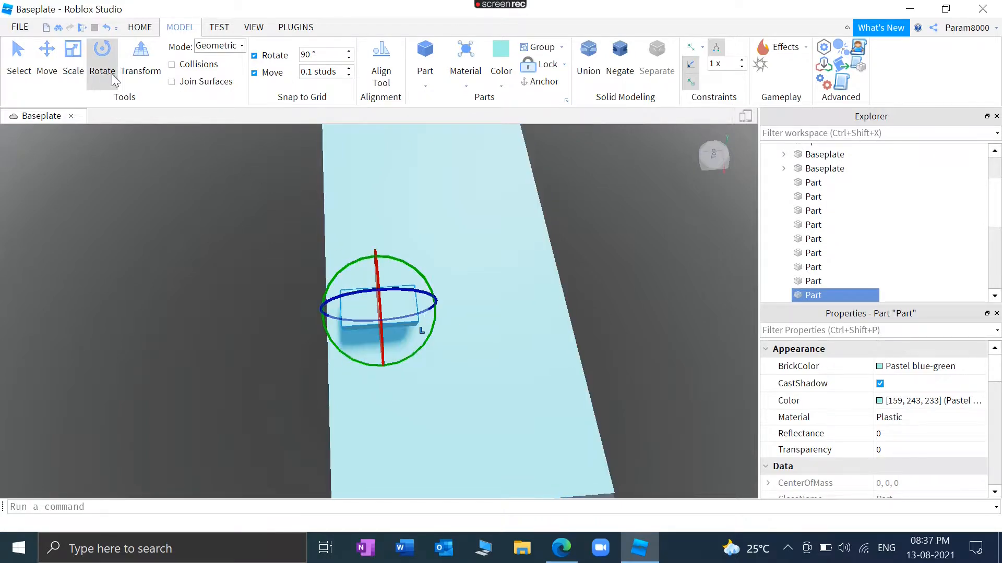
Scale the new part into a narrow bar spanning the full width of the blue-green walkway.
key("ctrl+3")
left_click_drag(382, 327, 379, 383)
scroll(381, 383, "up", 5)
scroll(379, 383, "down", 3)
mouse_move(221, 359)
right_mouse_down()
mouse_move(219, 347)
mouse_move(225, 355)
right_mouse_up()
left_click_drag(313, 274, 331, 292)
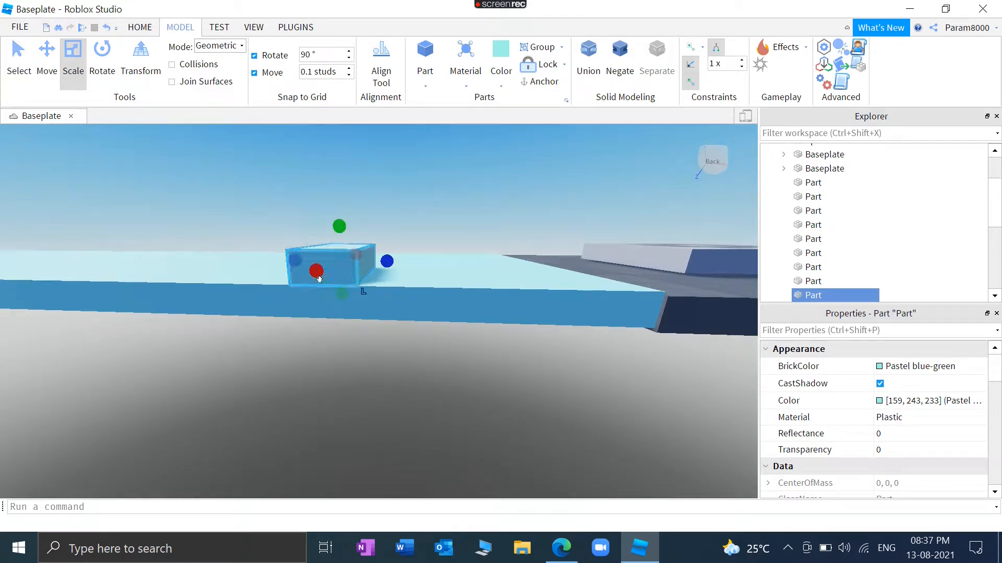
right_click_drag(408, 464, 404, 459)
left_click_drag(414, 256, 530, 276)
left_click(600, 252)
Color the crossbar on the walkway Really red and deselect it.
left_click(418, 247)
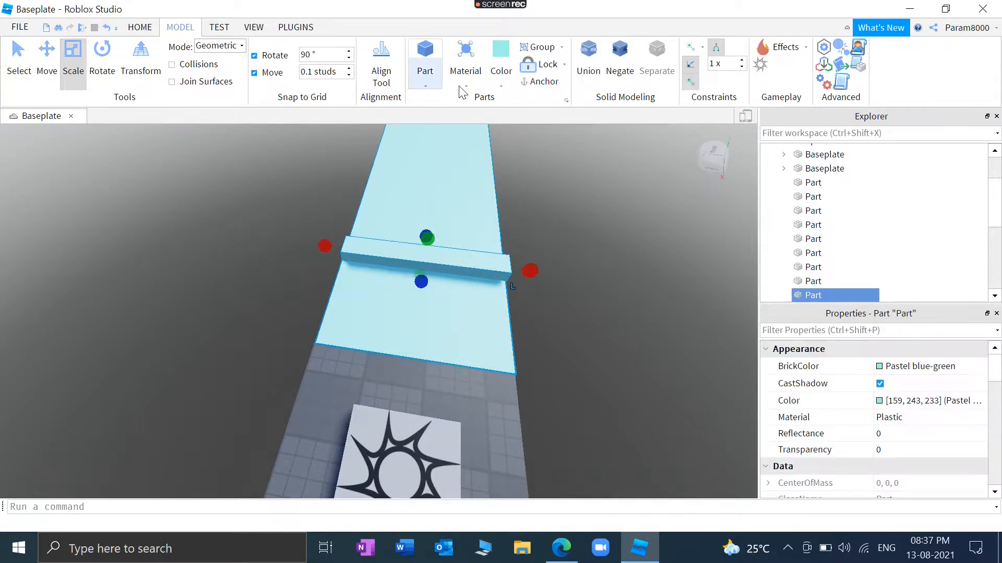
left_click(500, 81)
left_click(646, 182)
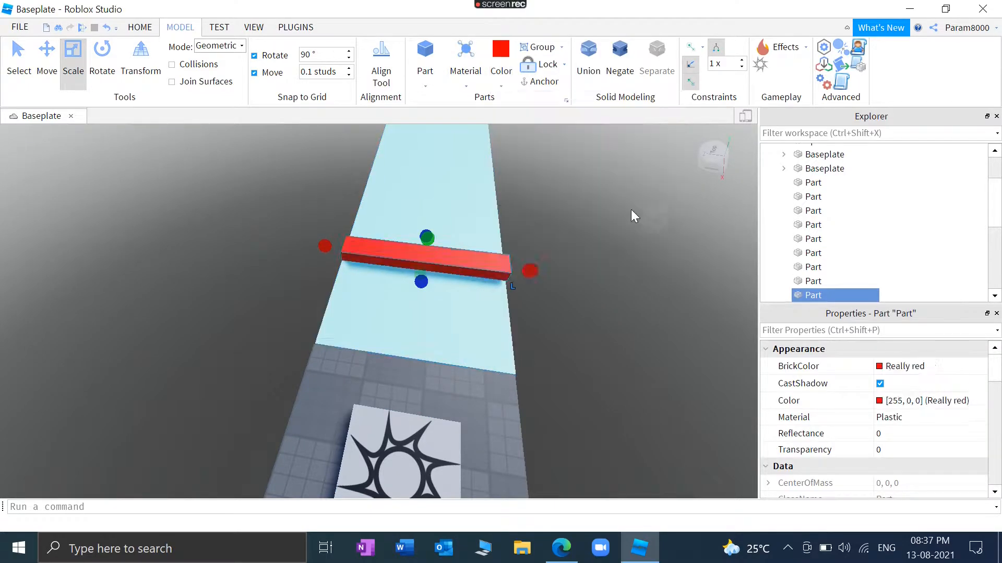
left_click(620, 225)
Move the red crossbar along the walkway closer to the second platform and deselect it.
right_click_drag(578, 244, 572, 237)
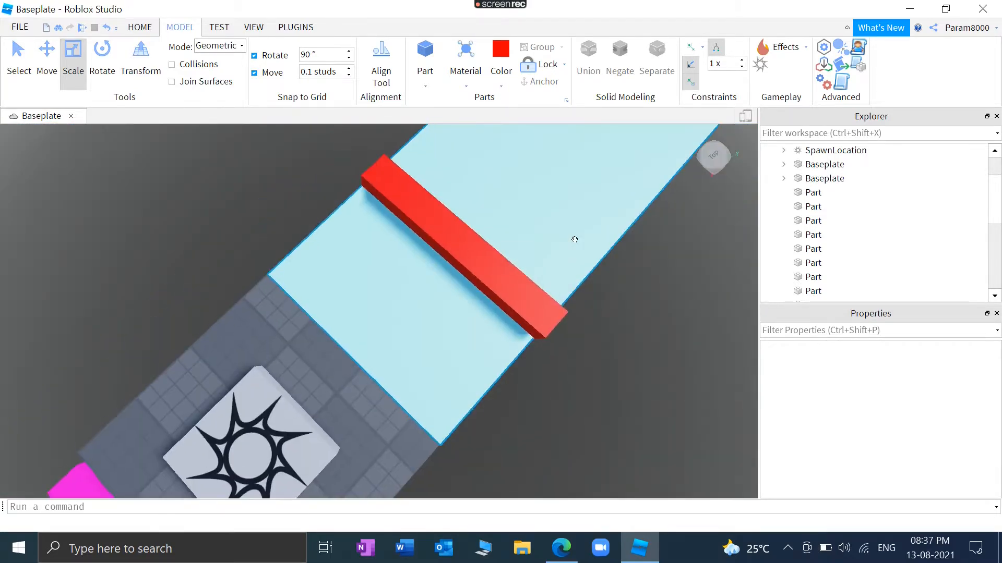
left_click(537, 292)
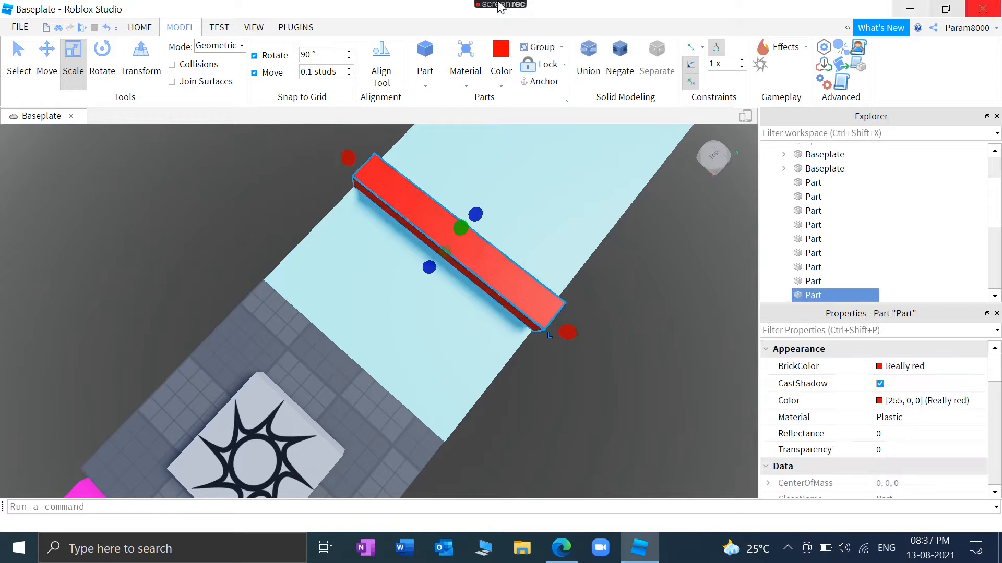
left_click(55, 71)
left_click(26, 71)
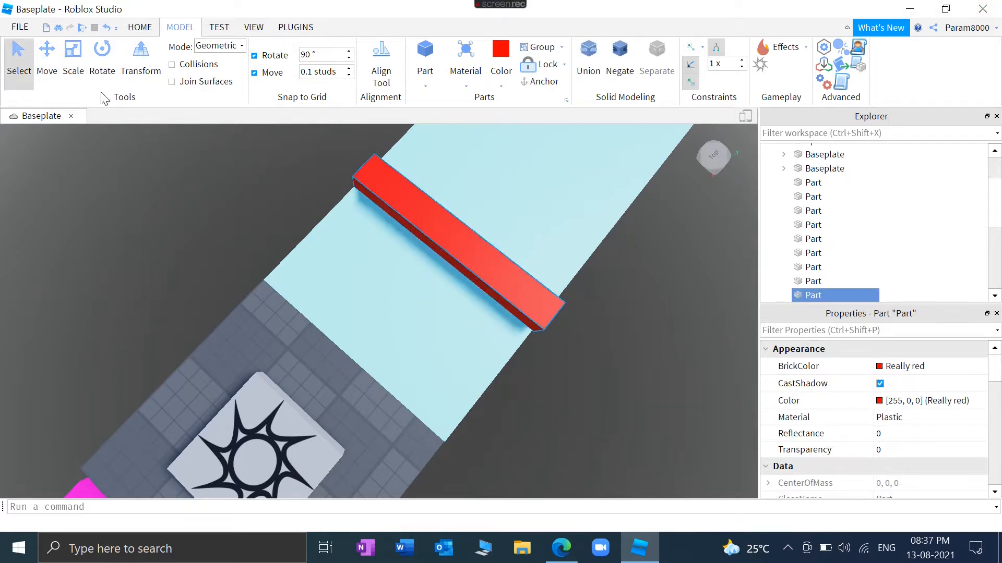
left_click(47, 58)
left_click_drag(412, 275, 402, 328)
left_click(662, 293)
Select the seven rainbow bars between the two platforms and group them into one model.
scroll(827, 262, "up", 1)
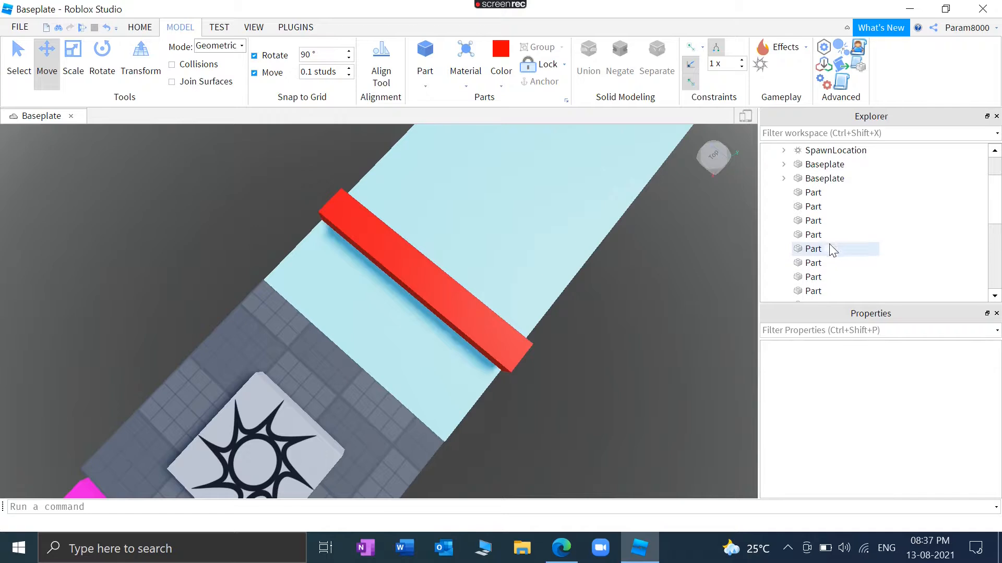
left_click(814, 195)
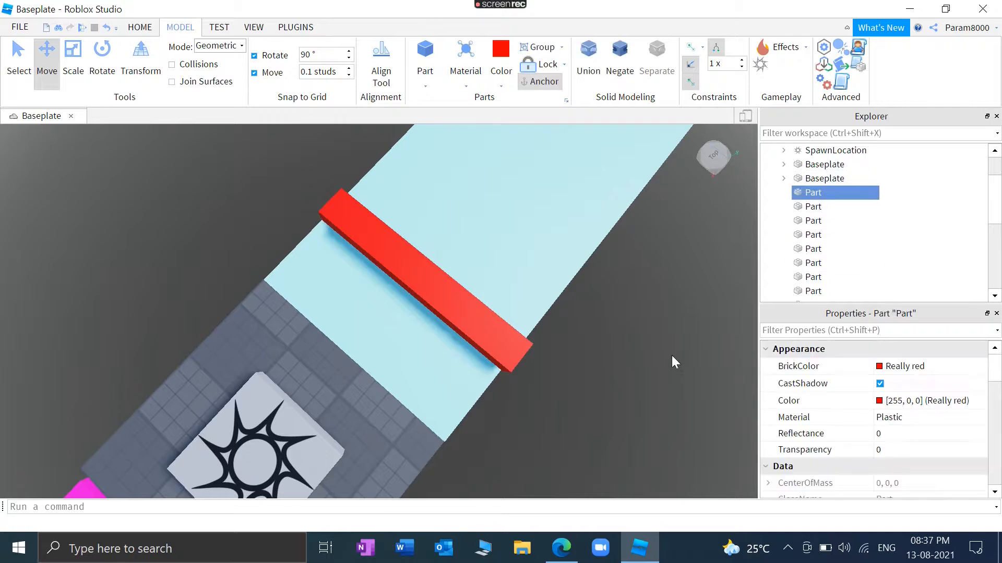
scroll(641, 348, "up", 1)
scroll(584, 329, "down", 4)
right_click_drag(440, 273, 463, 270)
scroll(809, 214, "down", 2)
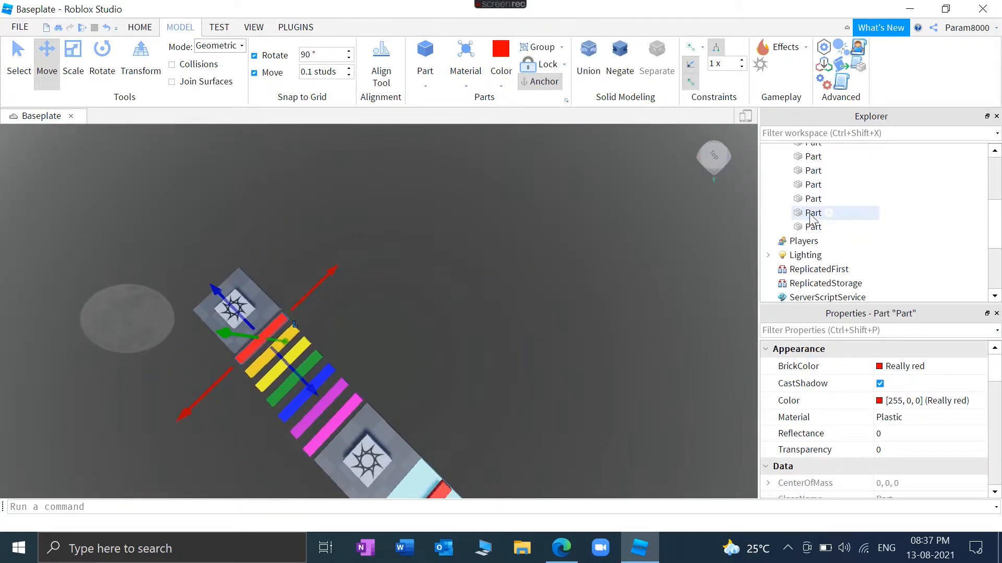
left_click(812, 199, "shift")
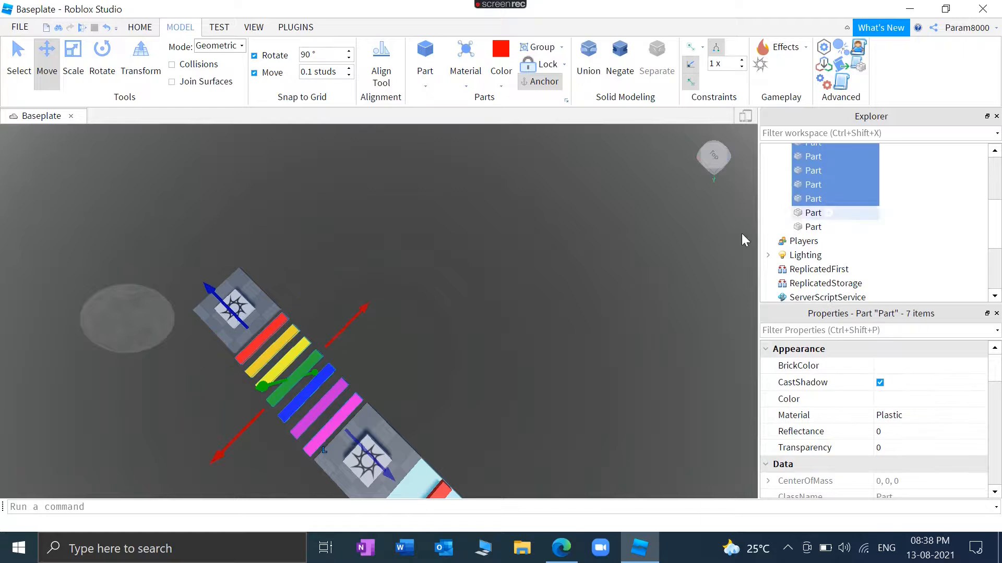
right_click_drag(589, 284, 590, 284)
scroll(496, 324, "up", 4)
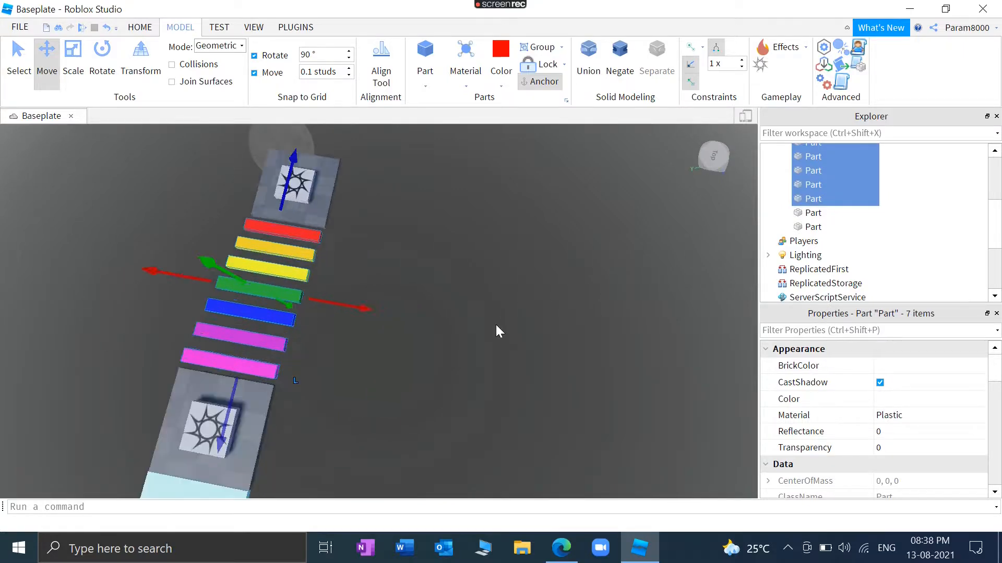
scroll(498, 323, "down", 5)
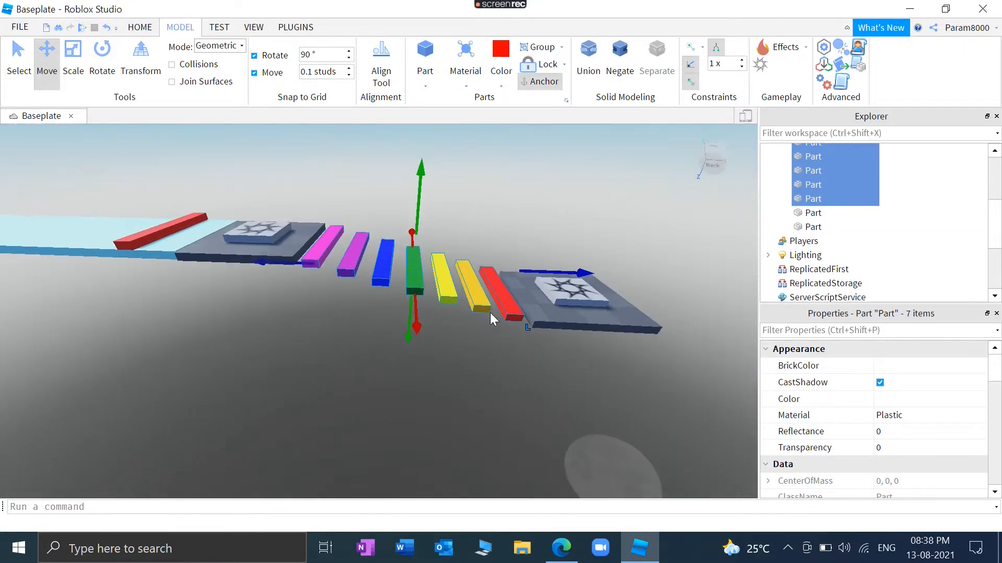
scroll(825, 224, "up", 3)
scroll(830, 228, "down", 1)
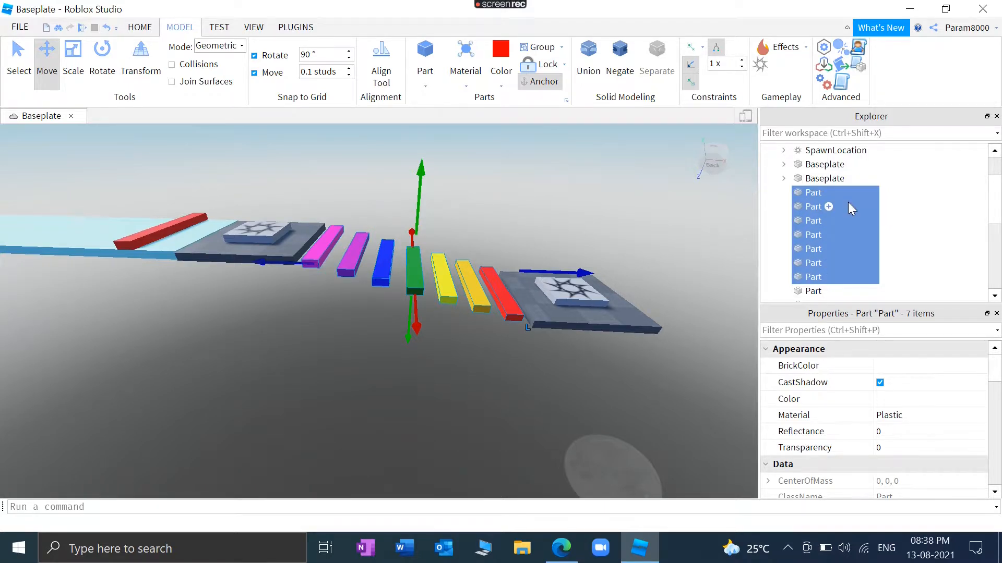
key("ctrl+g")
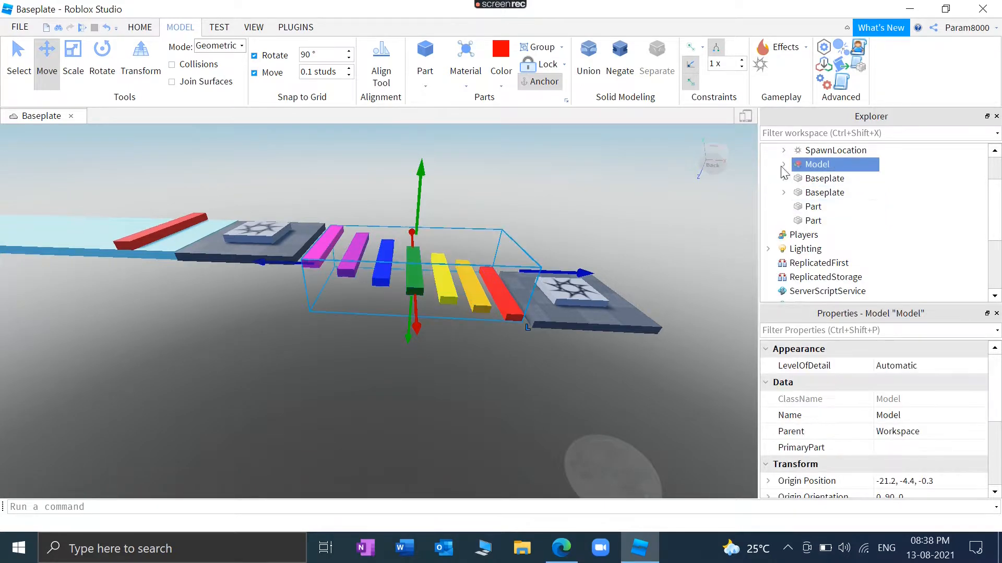
Rename the grouped rainbow bars as Rainbow Stairs and deselect the model.
left_click(814, 177)
left_click(814, 165)
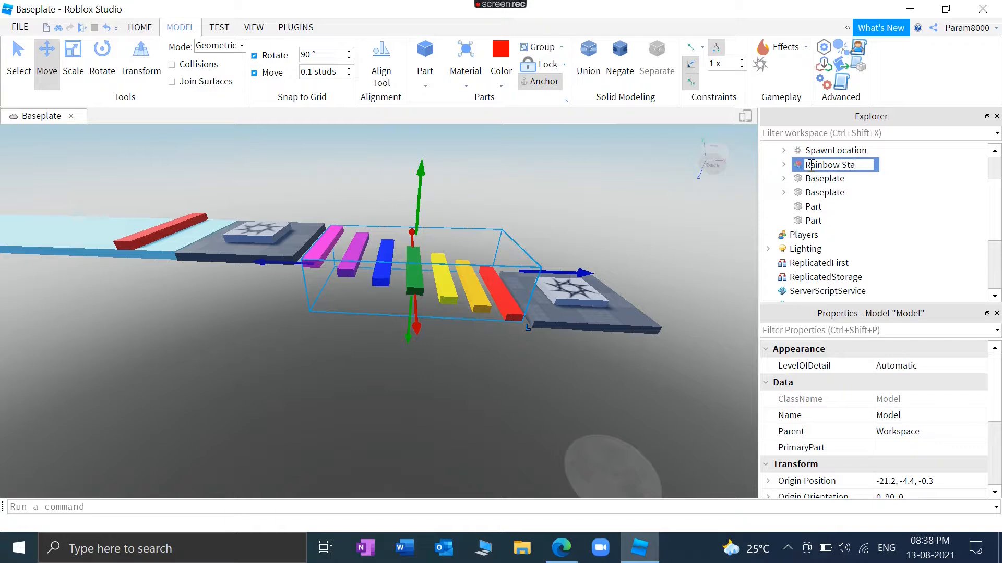
type("s")
key("Return")
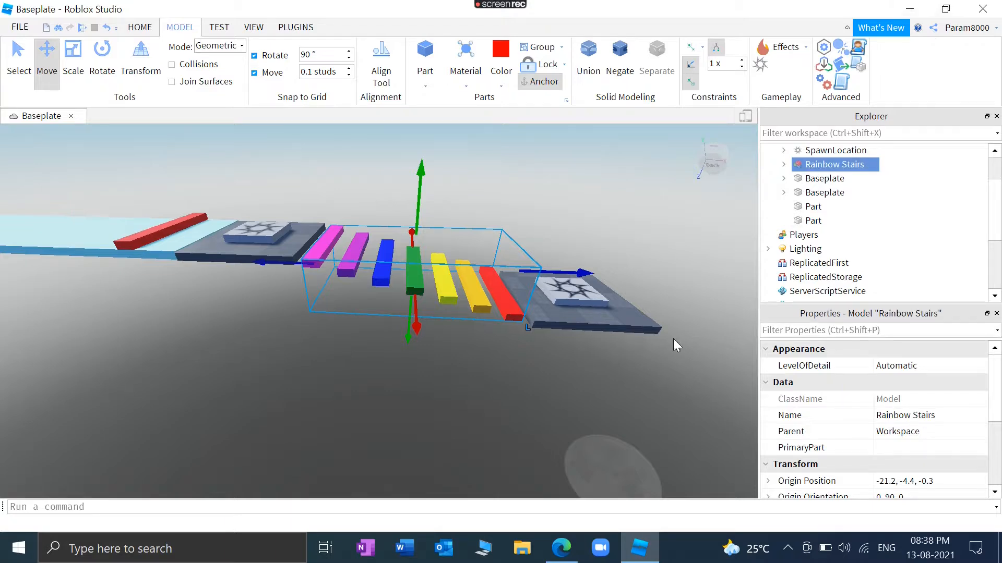
left_click(570, 358)
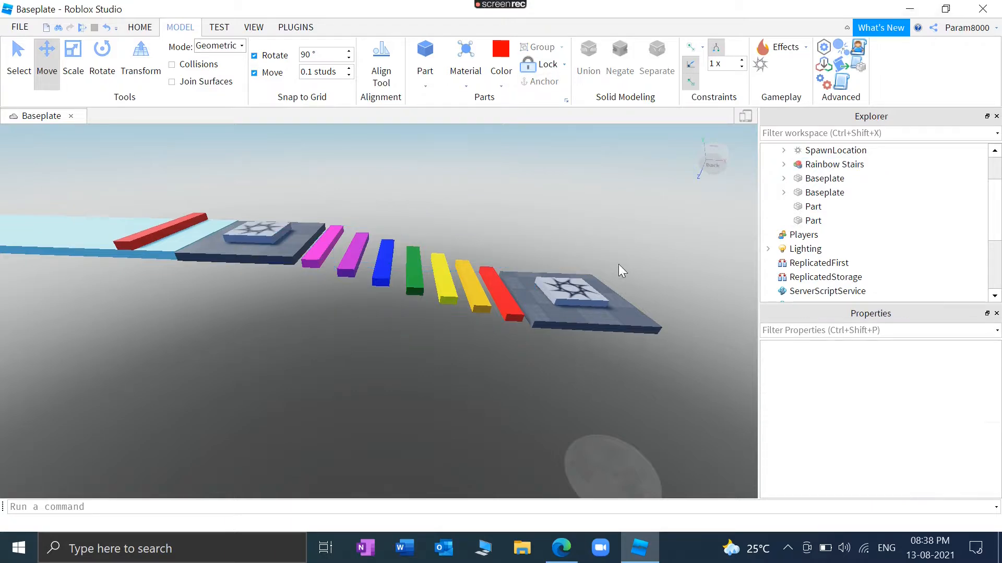
Group the first platform's spawn location and its baseplate into one model.
left_click(593, 289)
key("ctrl+d")
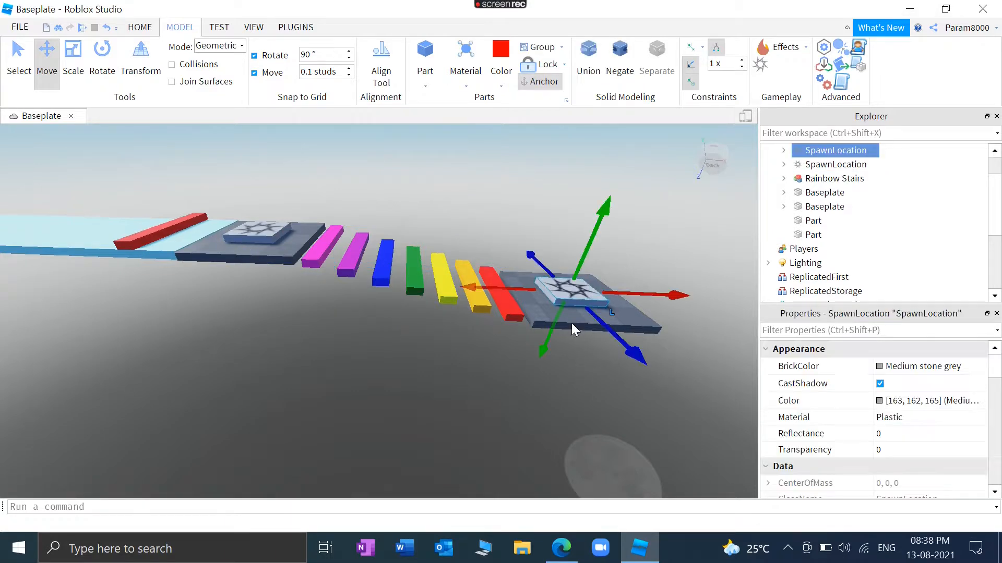
scroll(856, 230, "up", 2)
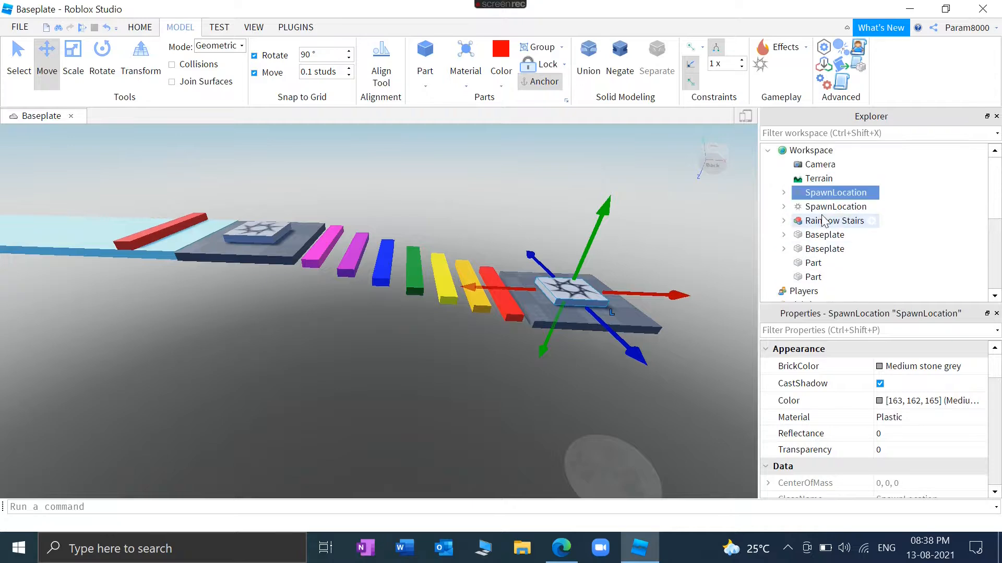
left_click(817, 252, "shift")
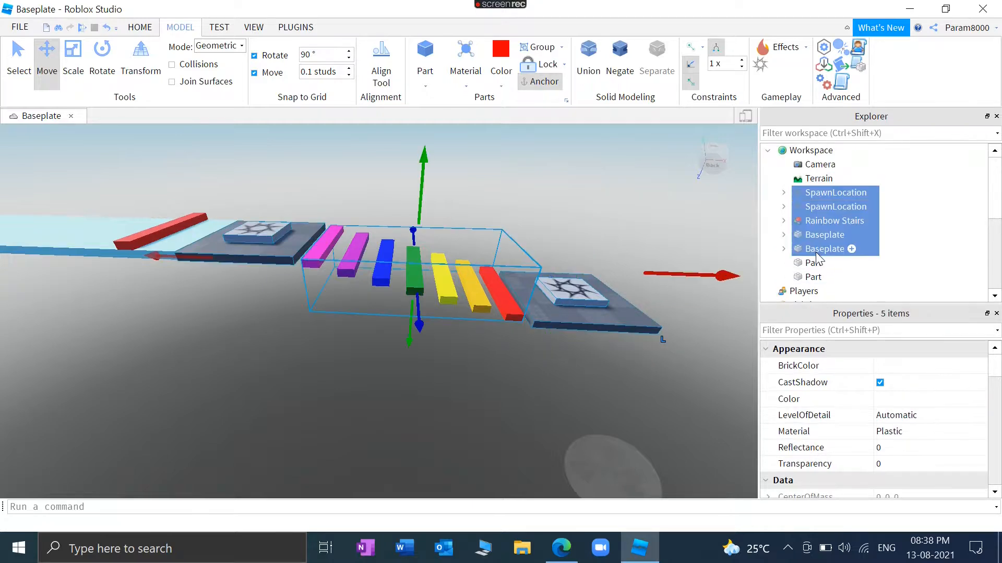
left_click(817, 253)
left_click(813, 195)
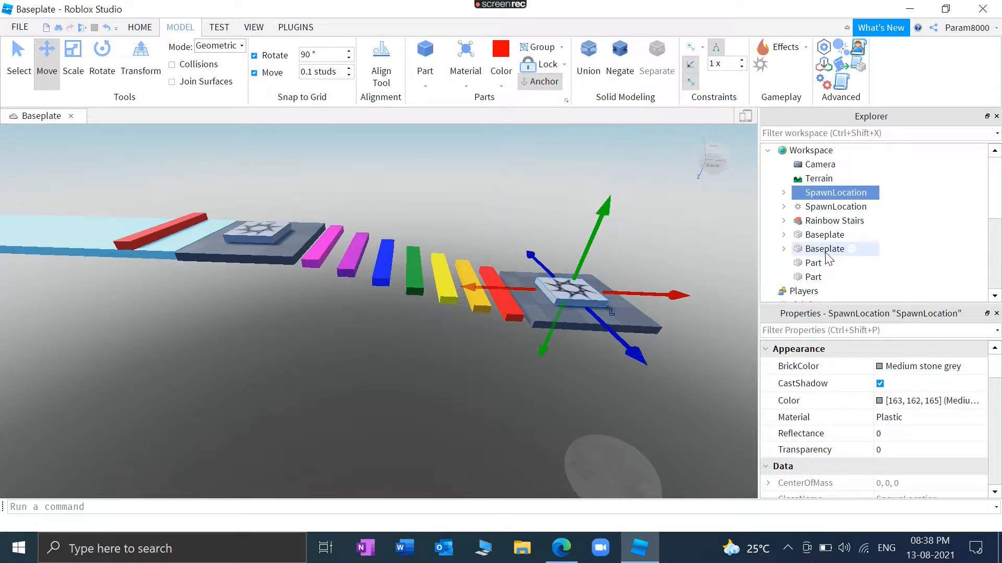
left_click(827, 252, "ctrl")
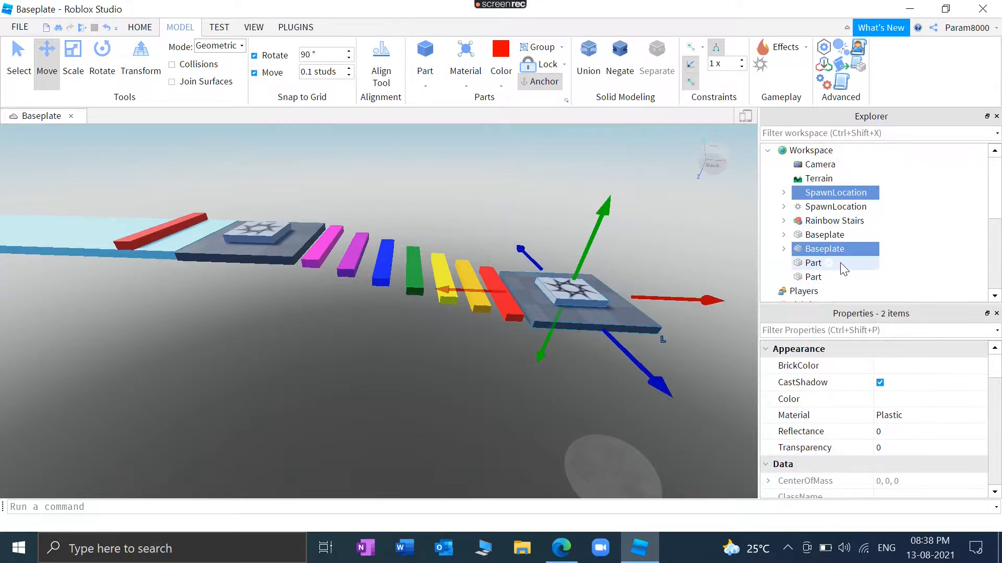
key("ctrl+g")
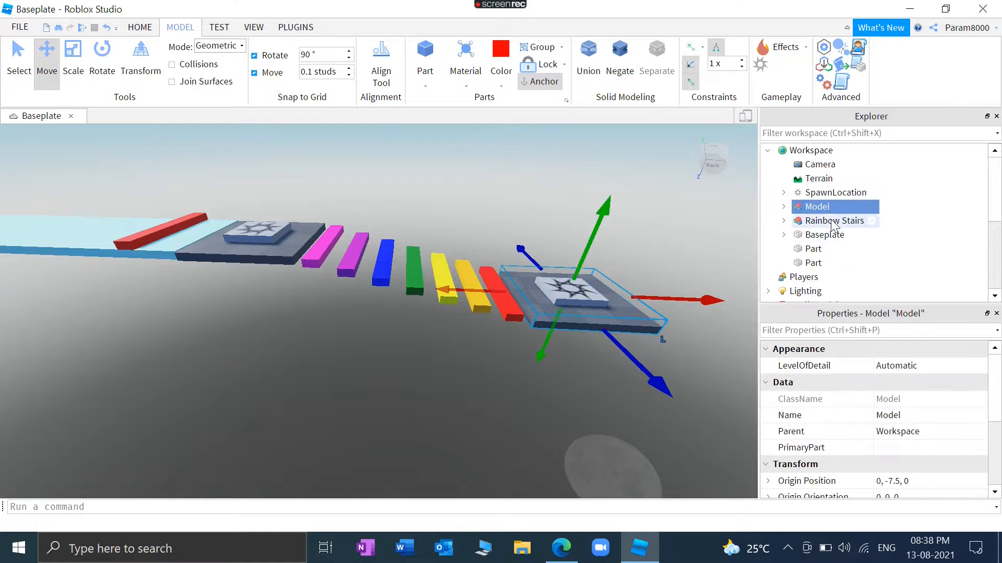
Rename the first platform's new model as Checpoint.
type("C")
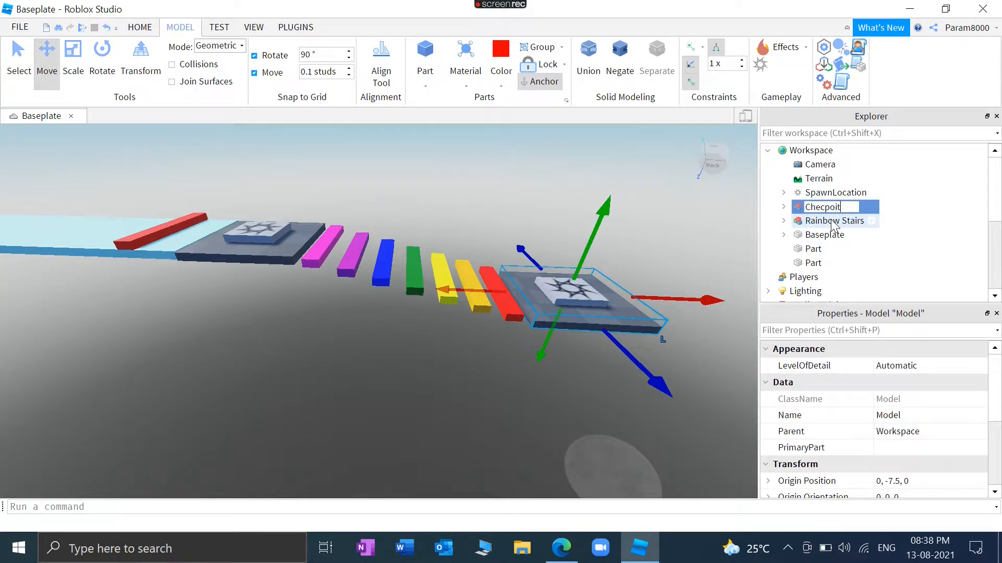
type("hecpoint")
key("Return")
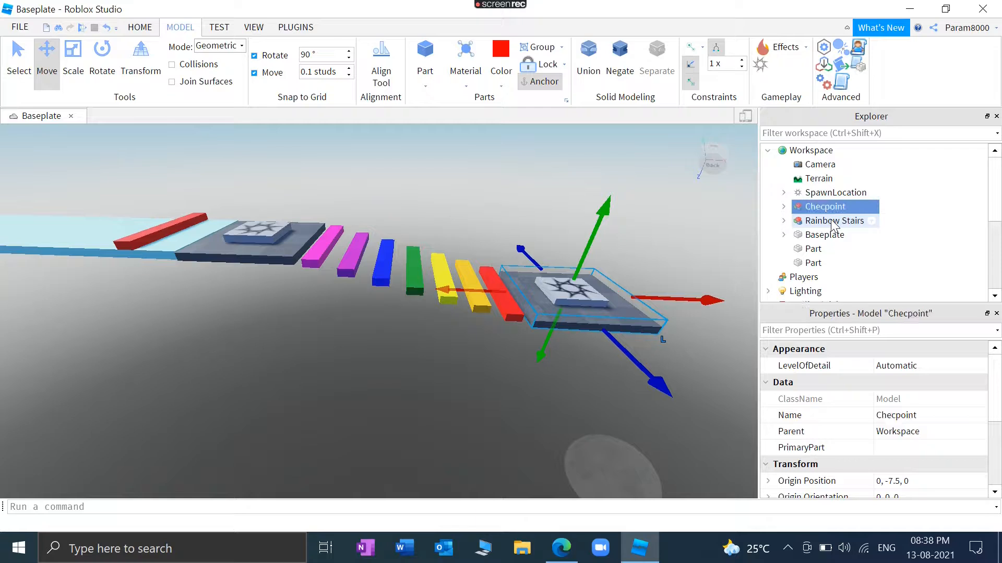
Group the spawn location and baseplate of the second platform, beside the walkway, into one model.
left_click(830, 193)
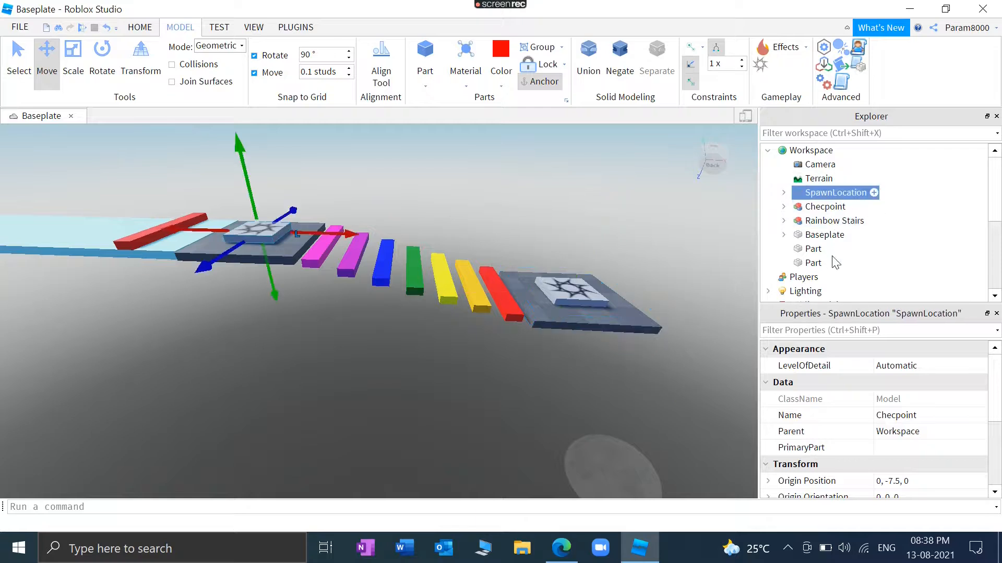
left_click(815, 250)
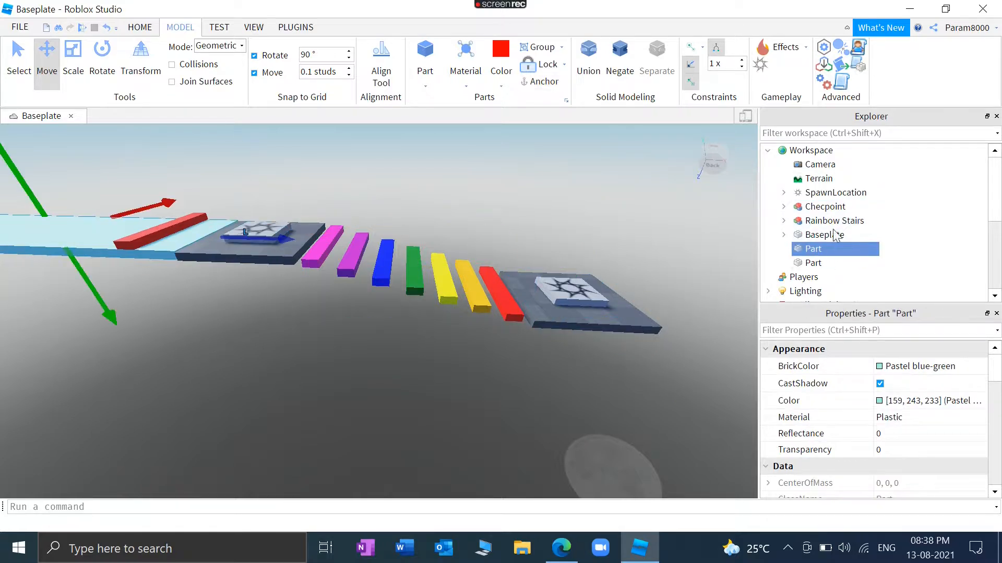
left_click(808, 194)
scroll(808, 198, "down", 1)
scroll(809, 219, "up", 1)
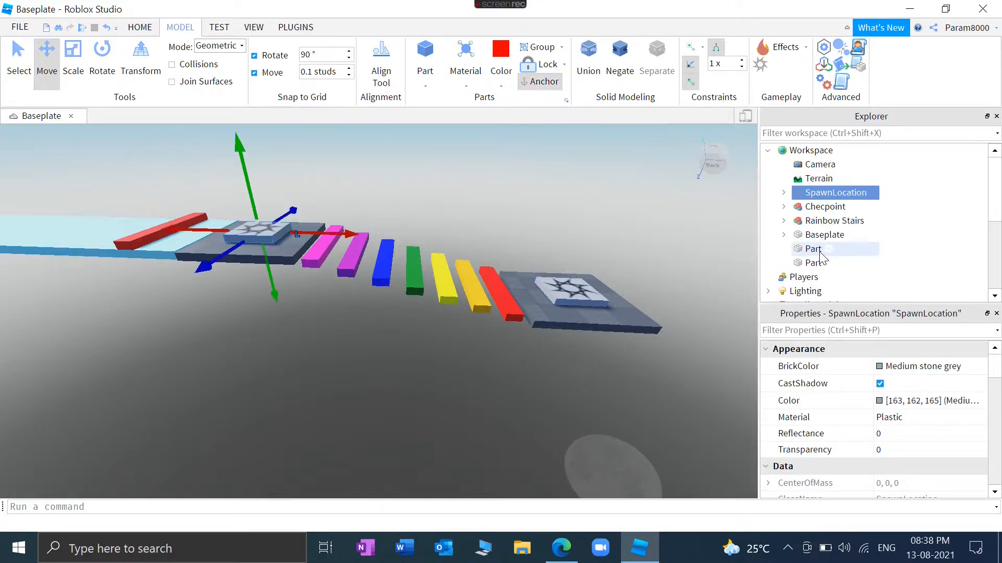
left_click(813, 263)
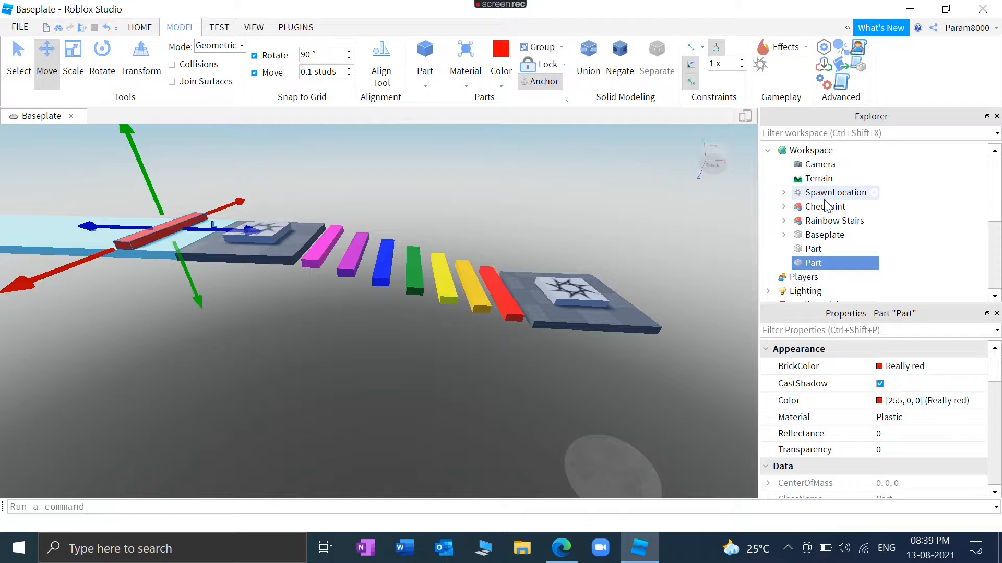
left_click(827, 193)
left_click(824, 236)
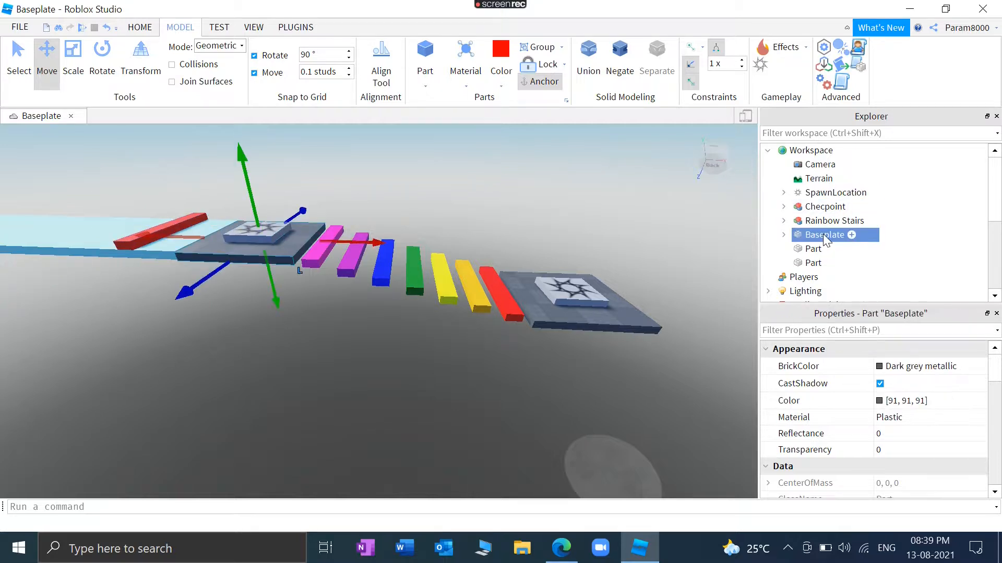
left_click(824, 193)
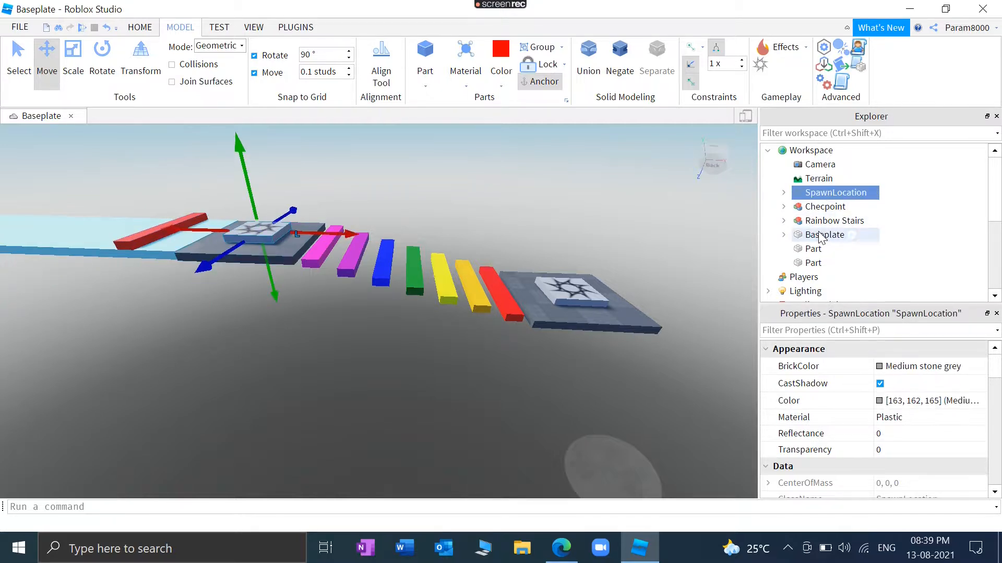
left_click(822, 237, "ctrl")
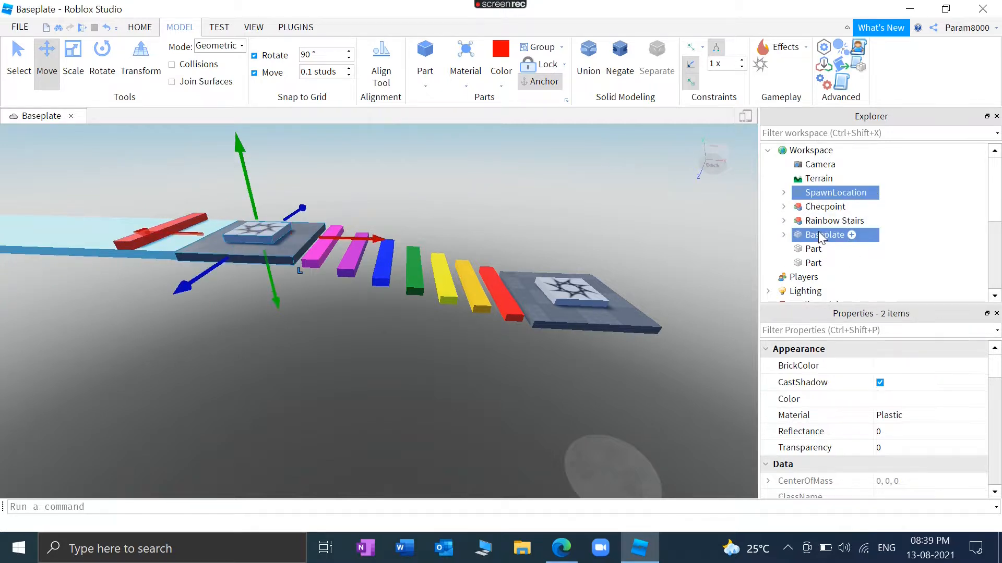
key("ctrl+g")
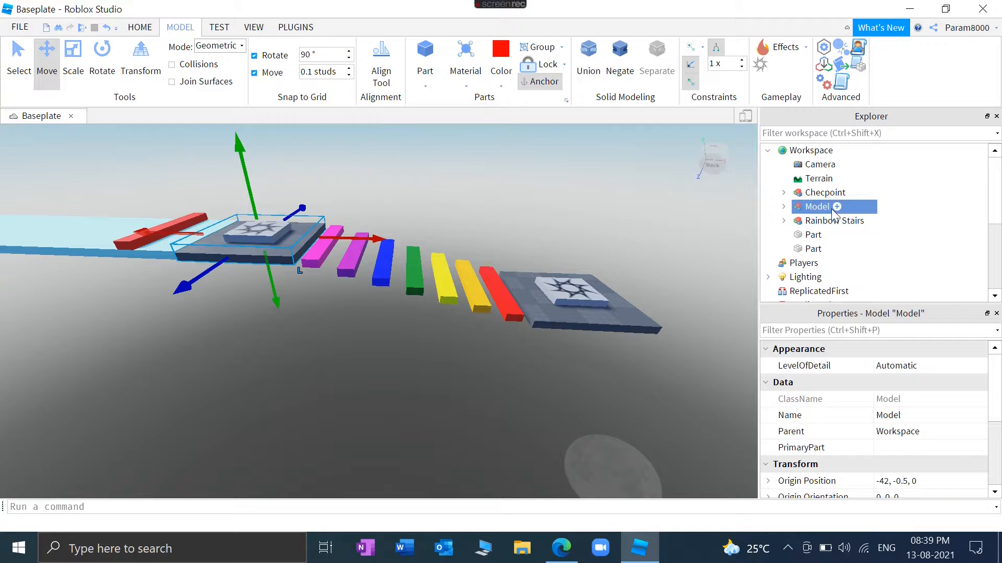
Rename the second platform's model as Checkpoint 2 and deselect it.
type("Check")
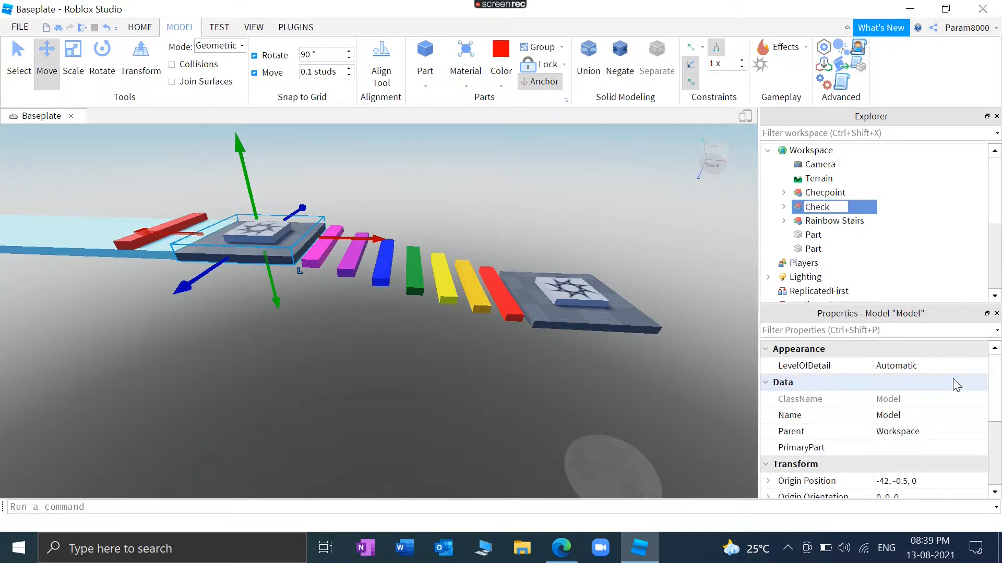
type("point 2")
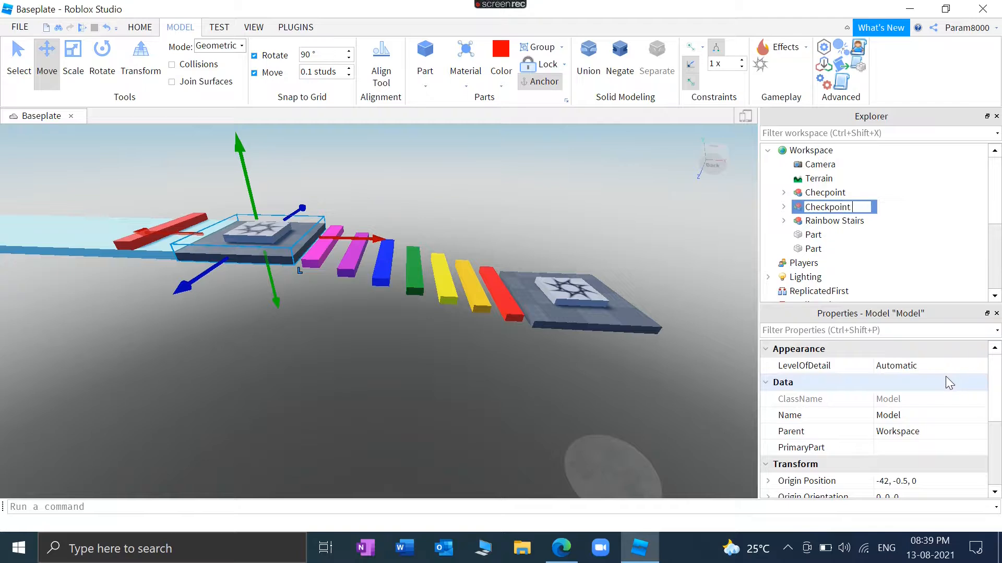
key("Return")
left_click(427, 421)
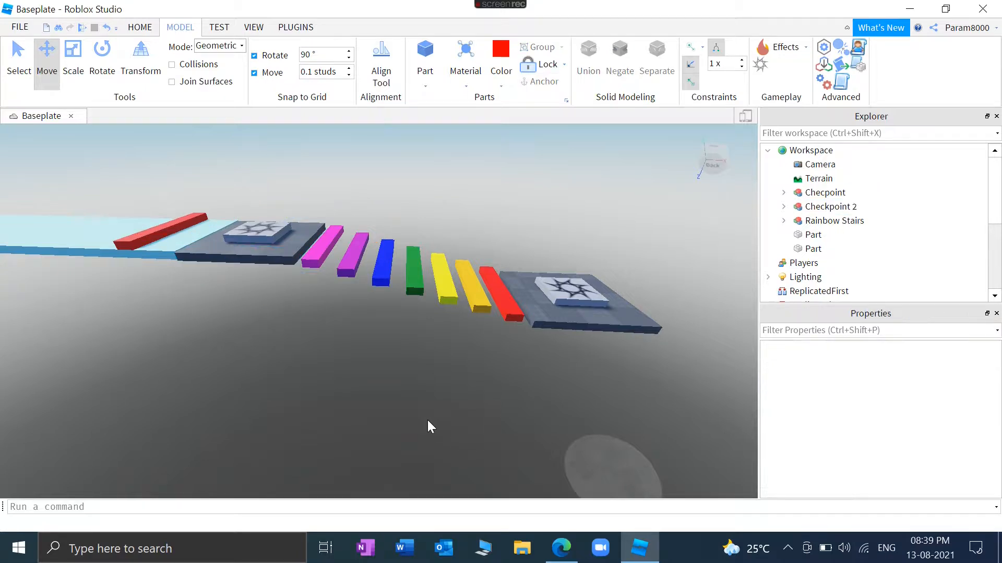
Add a Script object inside the red crossbar part on the walkway.
right_click_drag(428, 421, 459, 407)
left_click(795, 237)
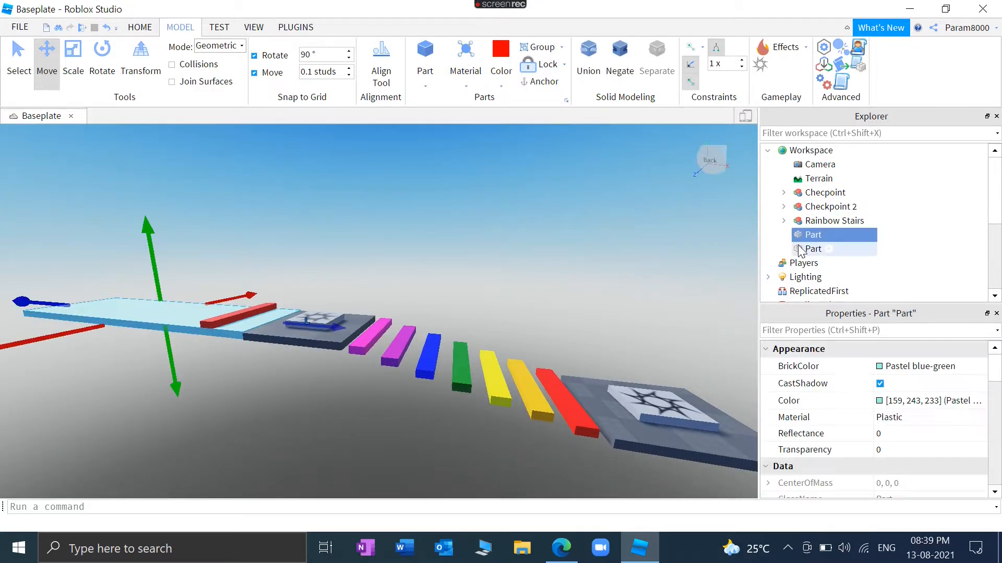
left_click(804, 249)
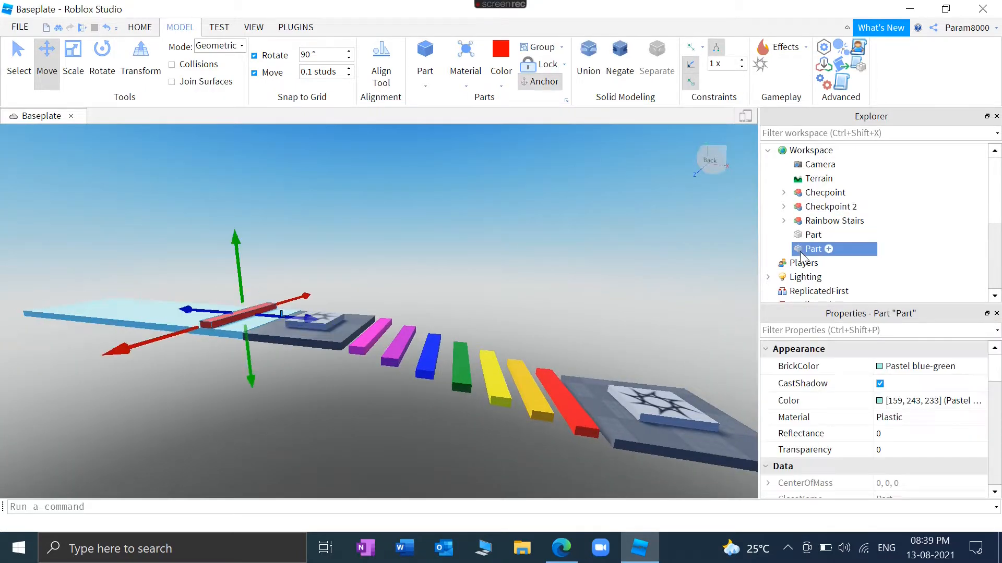
left_click(828, 249)
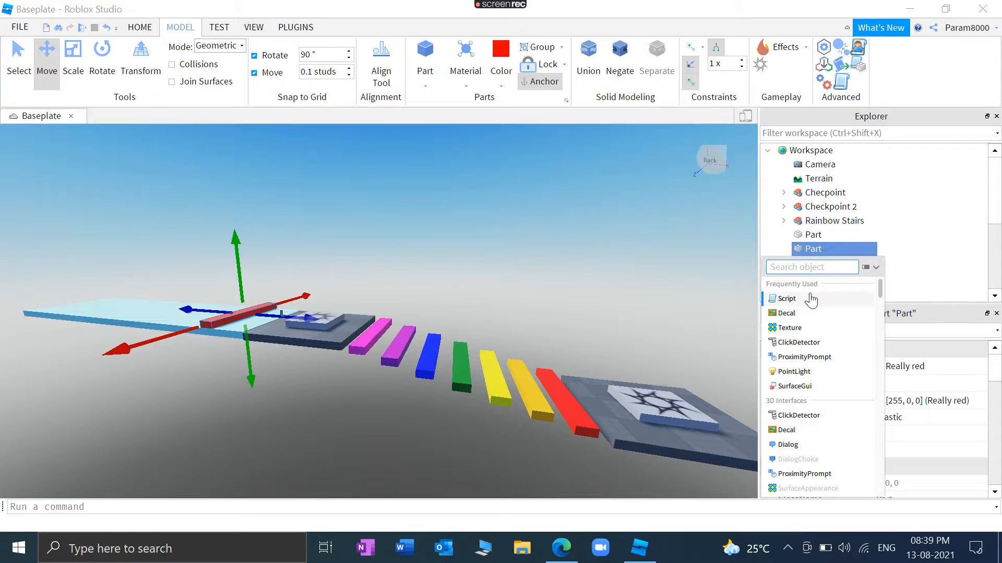
left_click(893, 235)
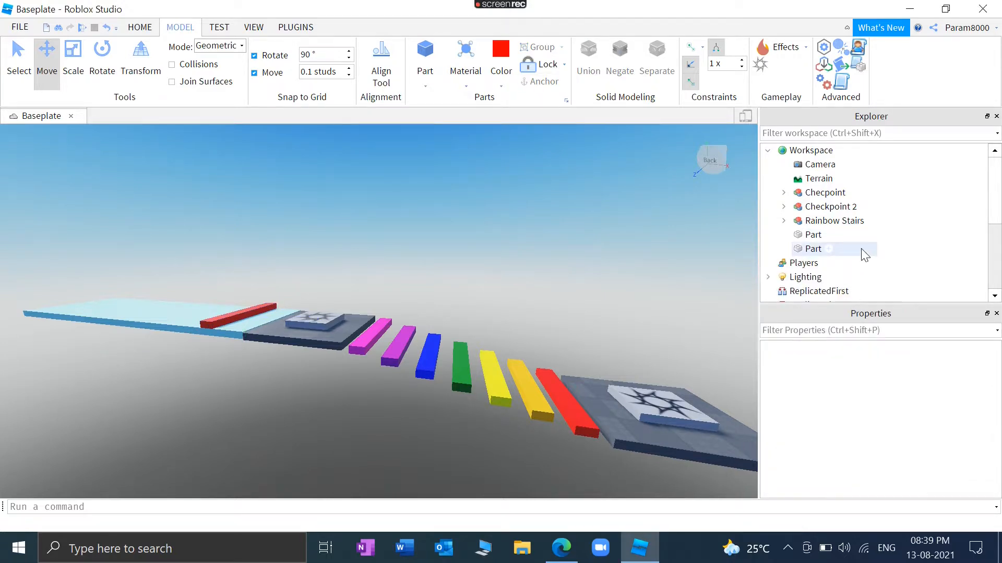
left_click(869, 250)
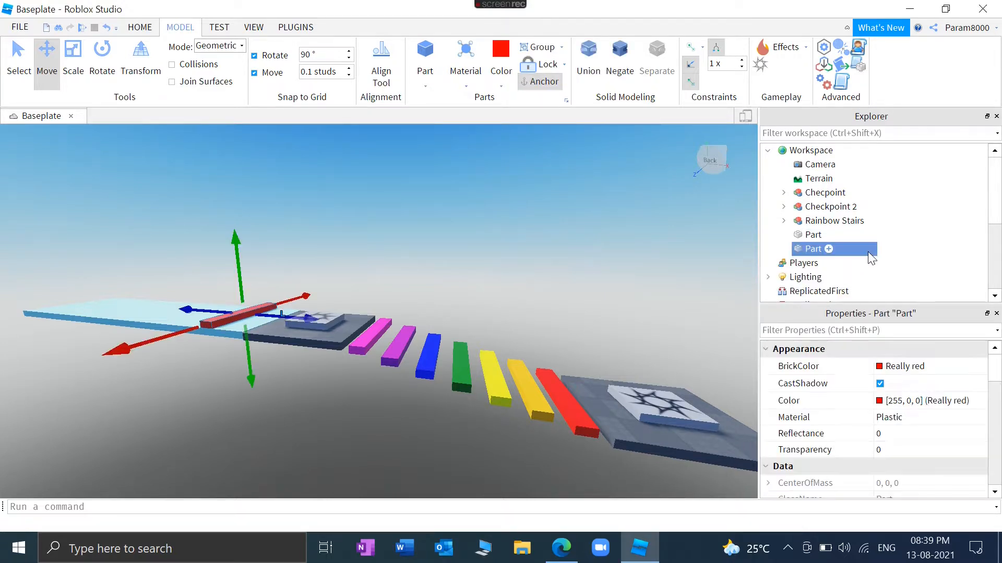
left_click(829, 249)
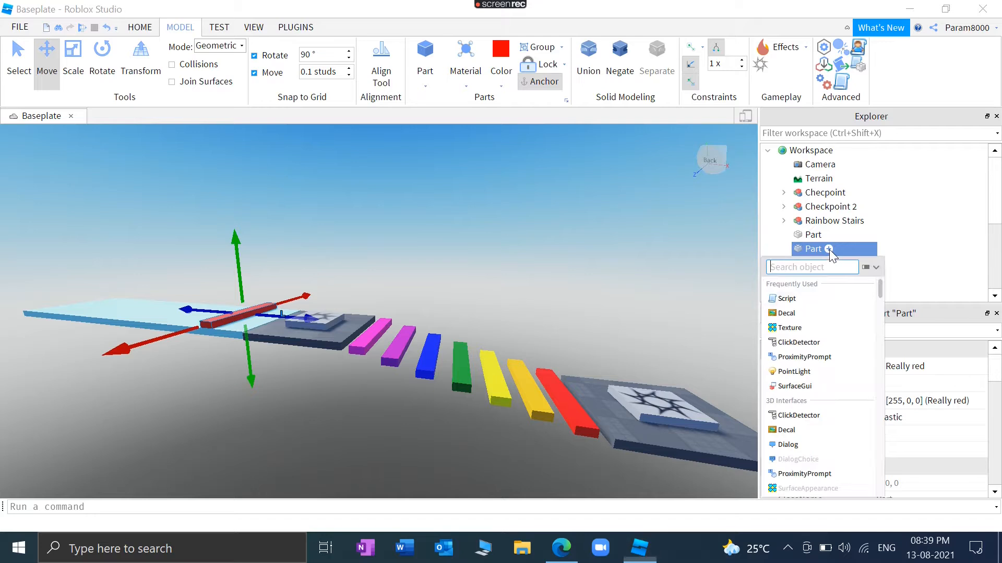
left_click(796, 302)
Replace the script's default print line with script.Parent.TouchedConnect(function(hit)).
left_click_drag(187, 134, 33, 137)
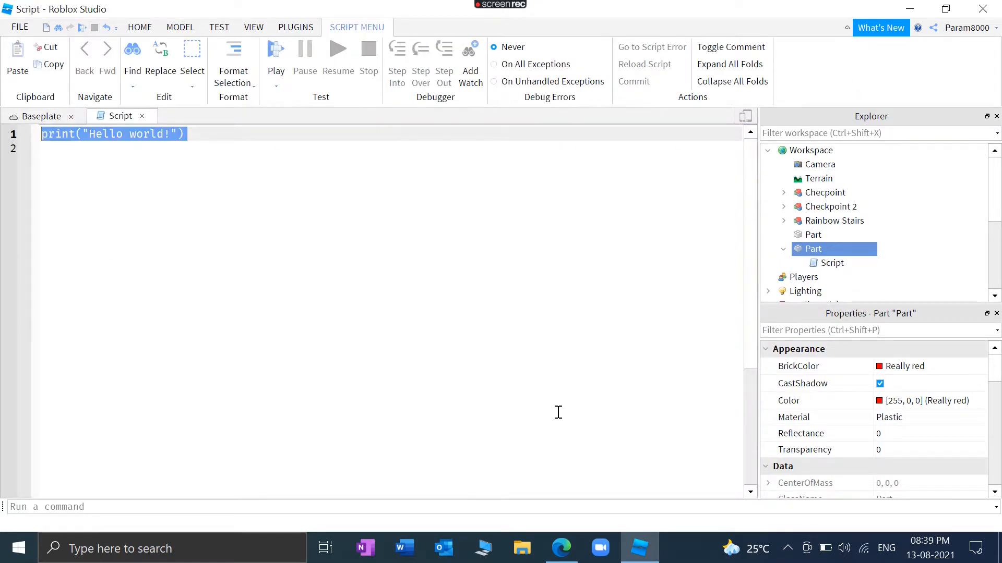
key("BackSpace")
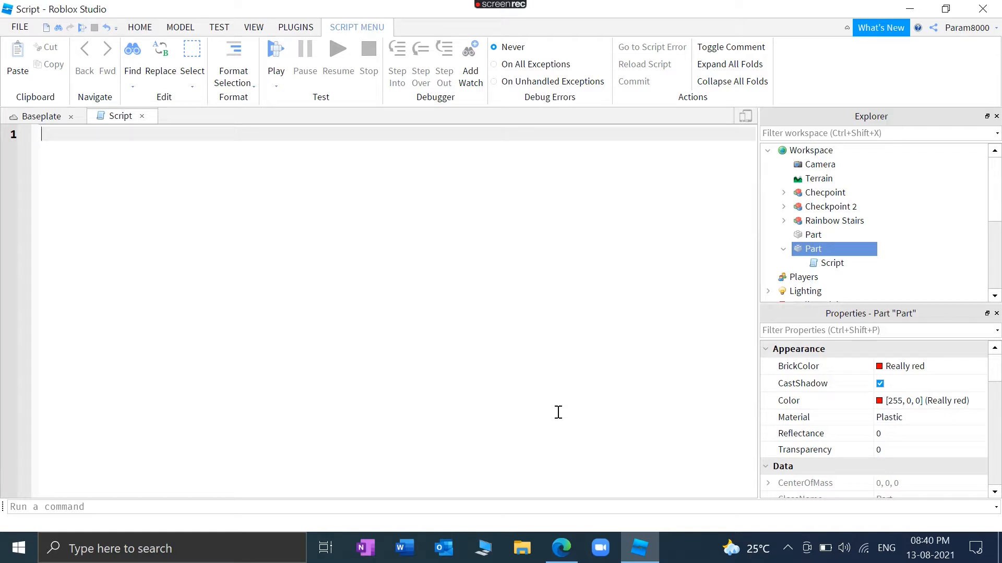
type("script.Parent.Toucg")
key("BackSpace")
key("Tab")
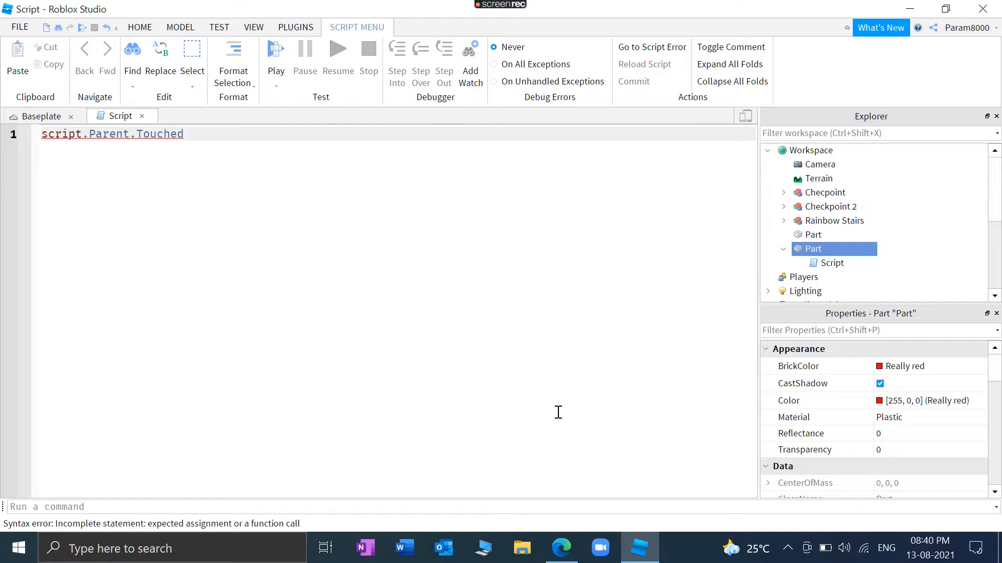
type("Connect")
type("(f")
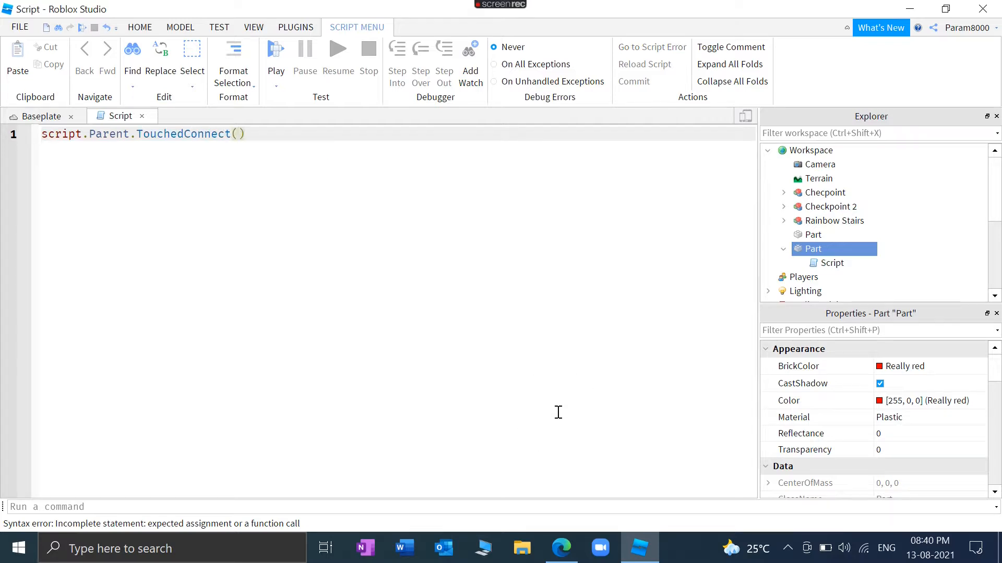
type("unction")
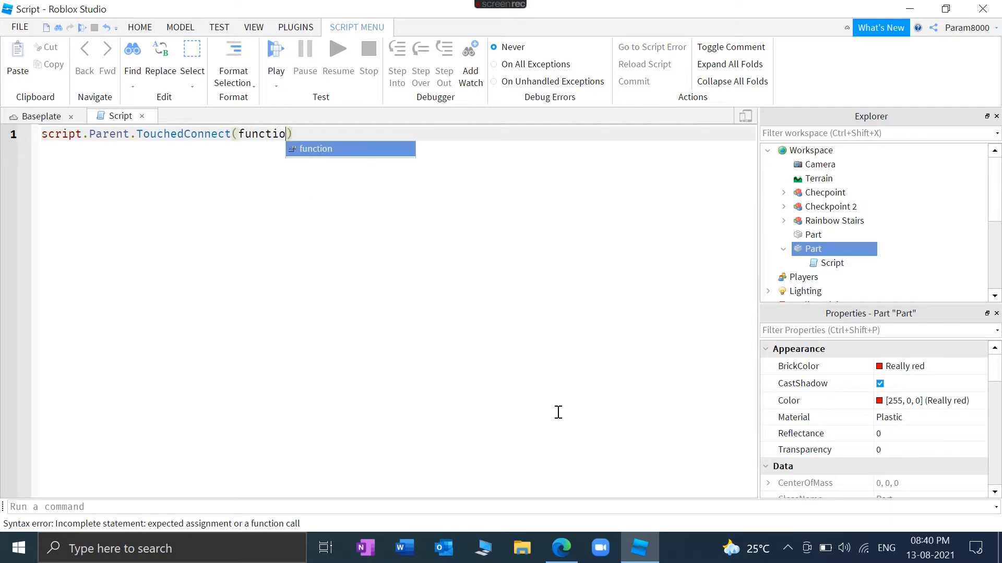
type("(")
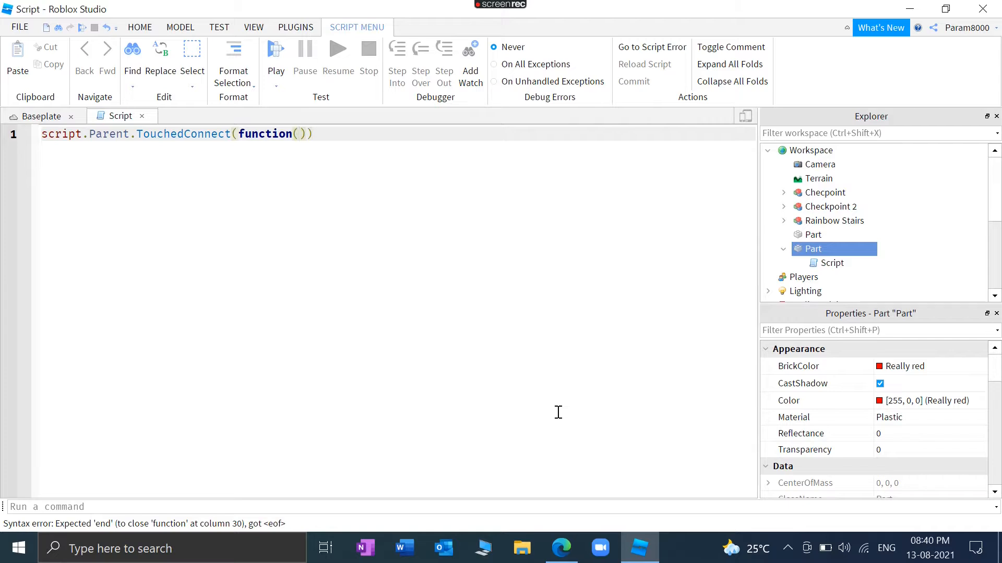
type("hit)) ((")
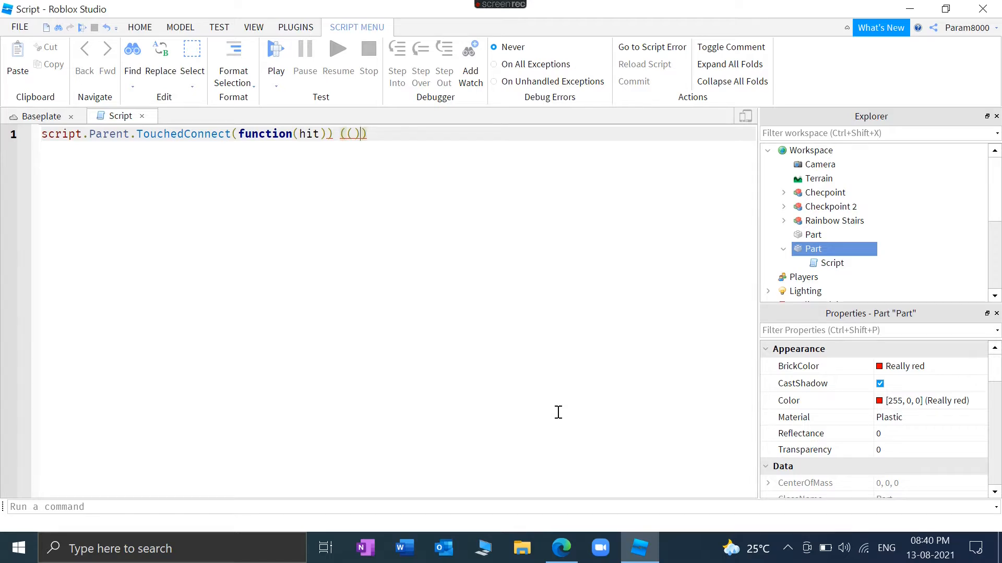
key("BackSpace")
key("BackSpace")
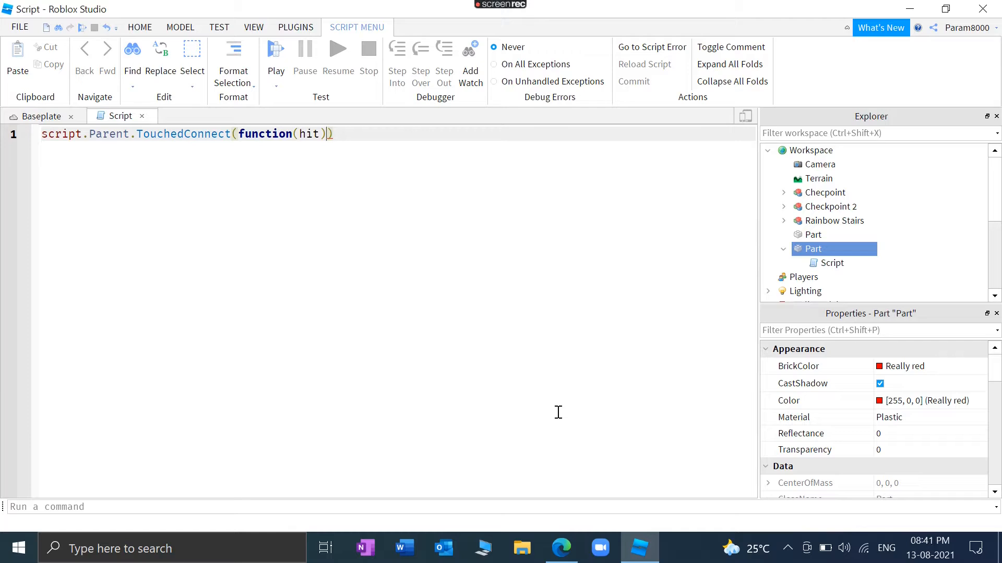
Expand the touch function into a block closed by end), leaving an empty body line ready for code.
key("Return")
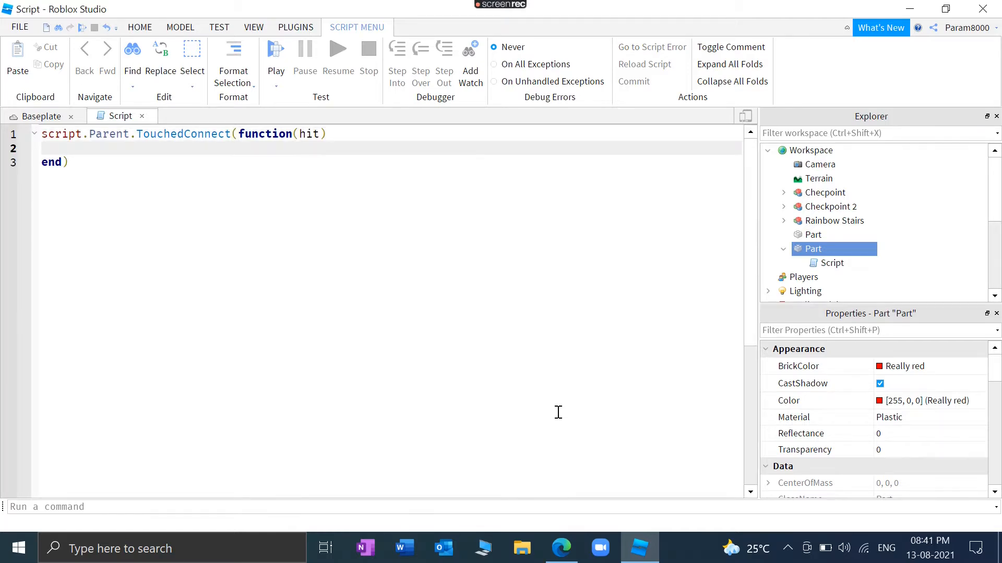
key("Down")
key("shift+Left")
key("shift+Left")
key("shift+Left")
key("shift+Left")
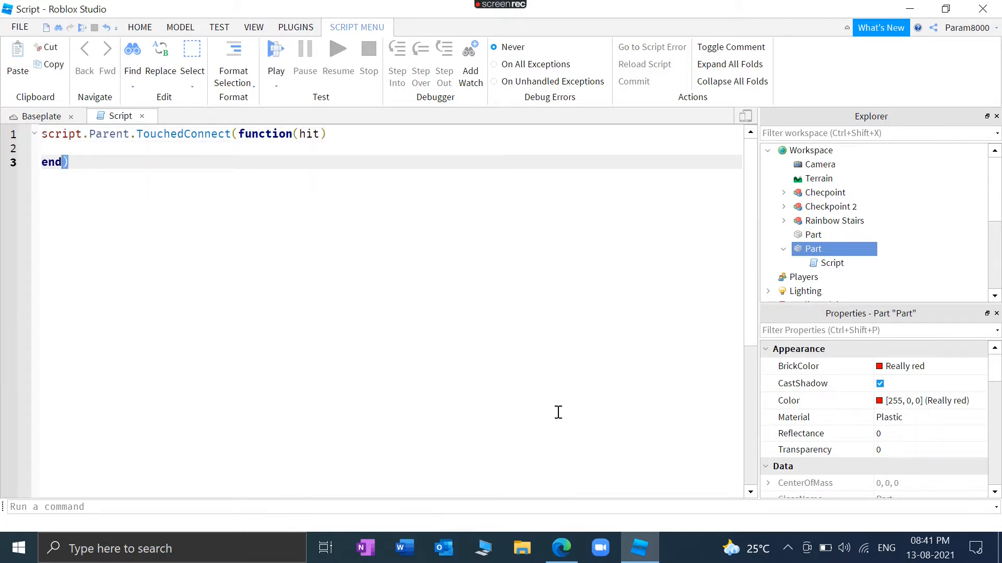
key("Up")
key("Down")
key("Up")
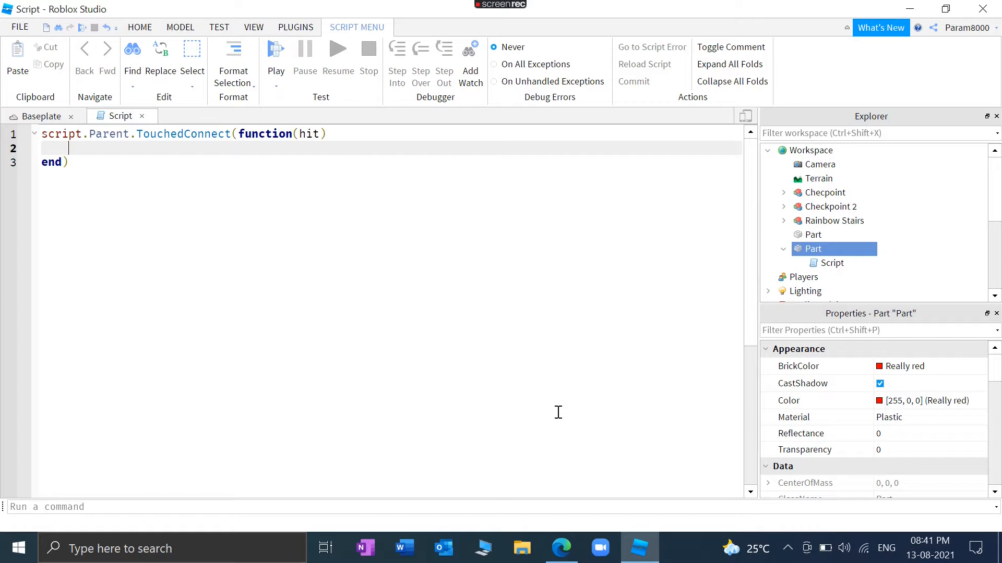
Add the condition if hit.Parent:FindFirstChild("Humanoid") then inside the touch function.
type("if ")
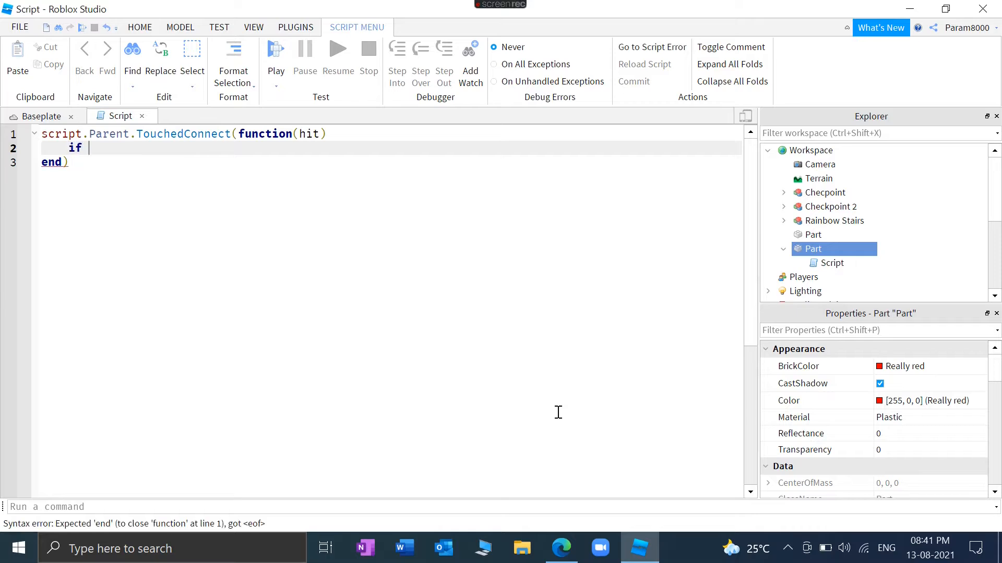
type("hit.Parent:Find")
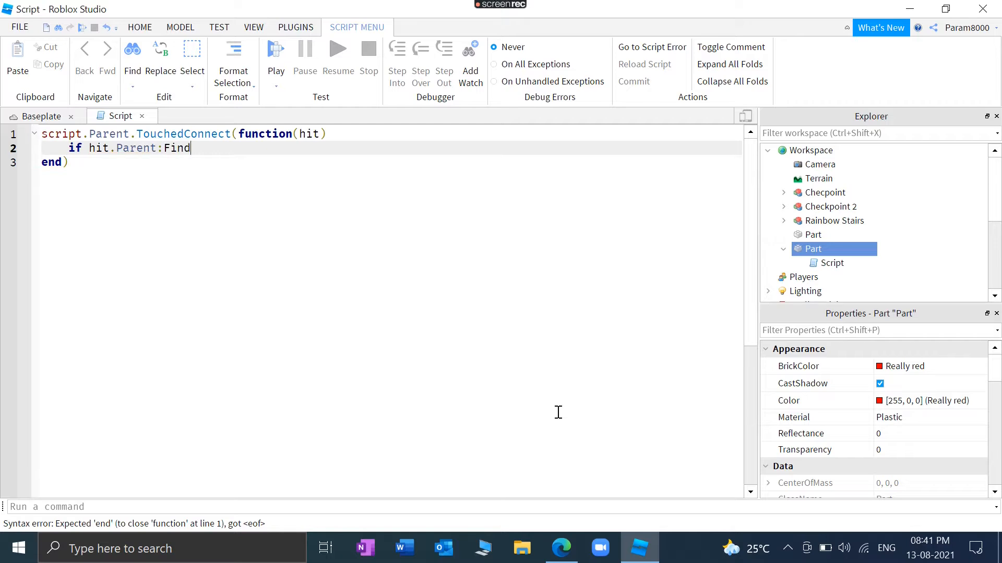
type("FirstChild(\"")
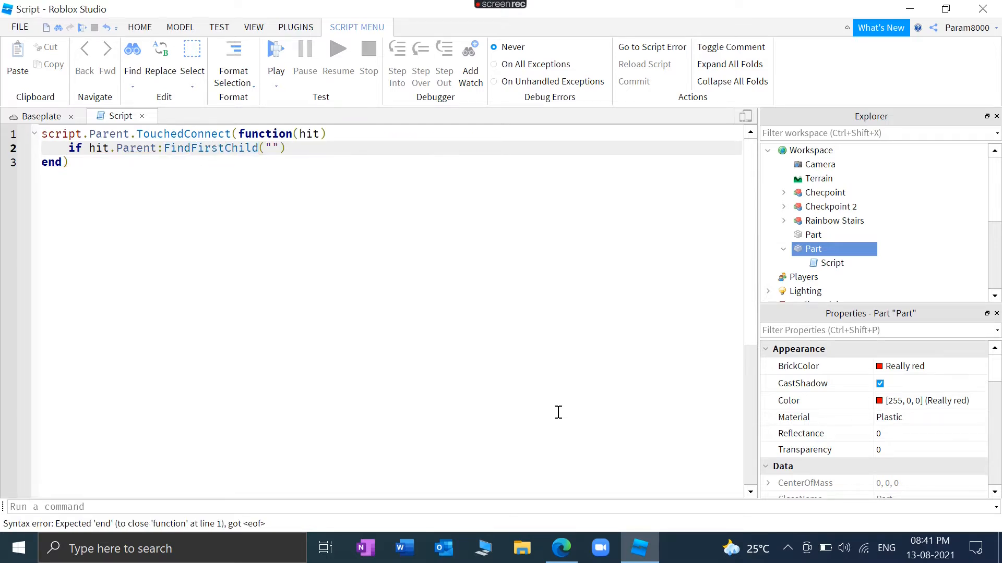
type("Humanoid\")")
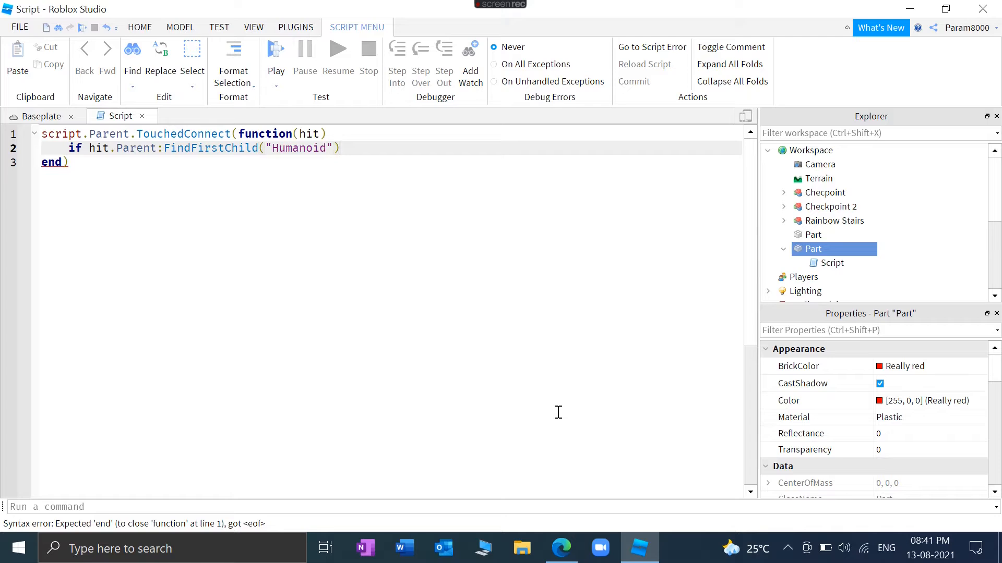
type(" then")
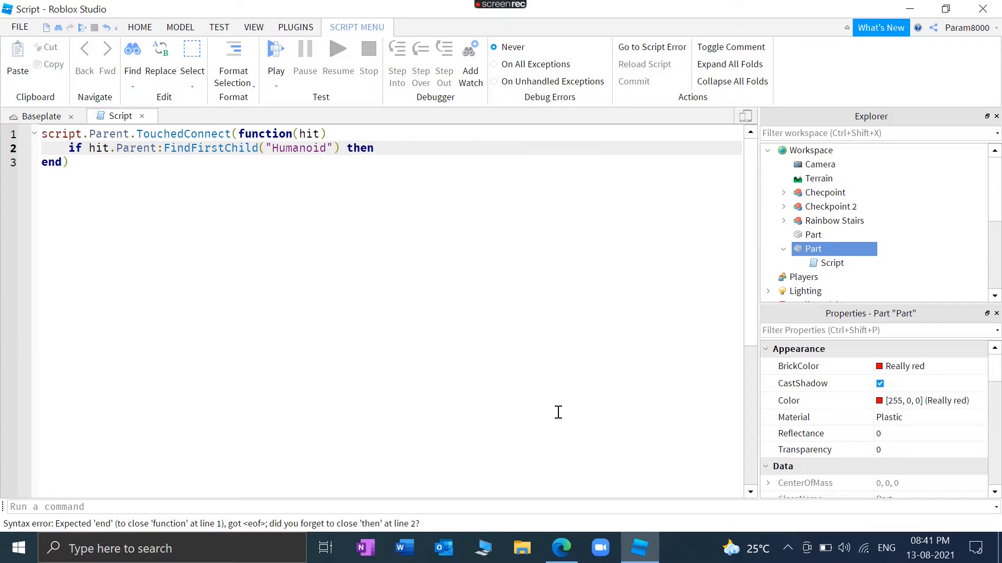
Add the statement hit.Parent:BreakJoints() inside the if block, dismissing the save dialog.
key("Return")
type("hit.Paren")
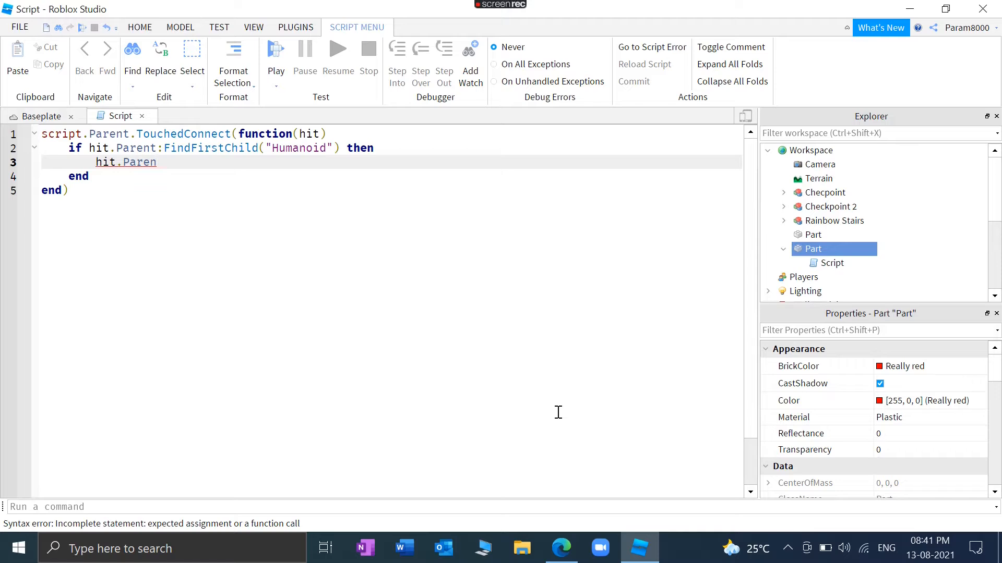
type("t:")
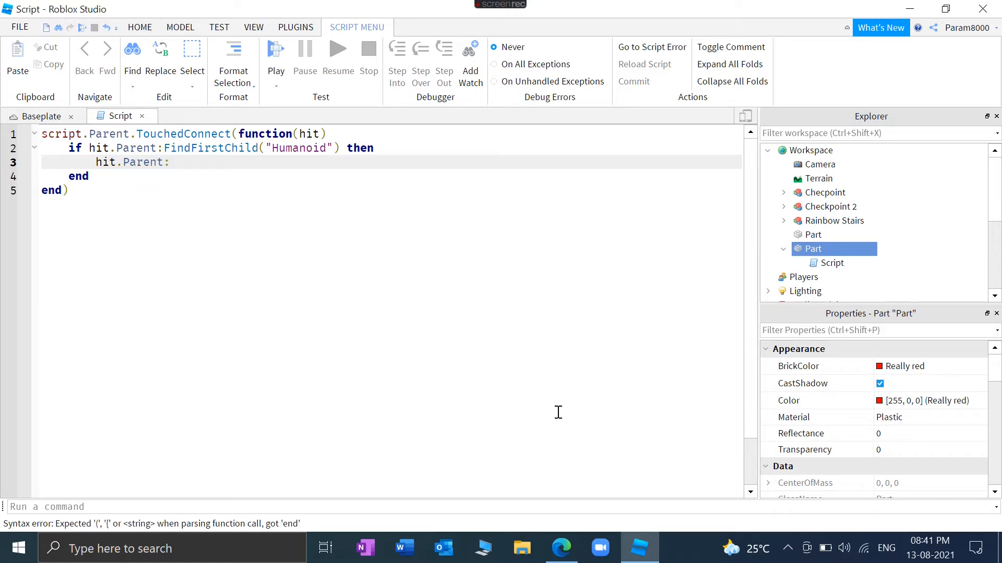
type("BreakJoints(")
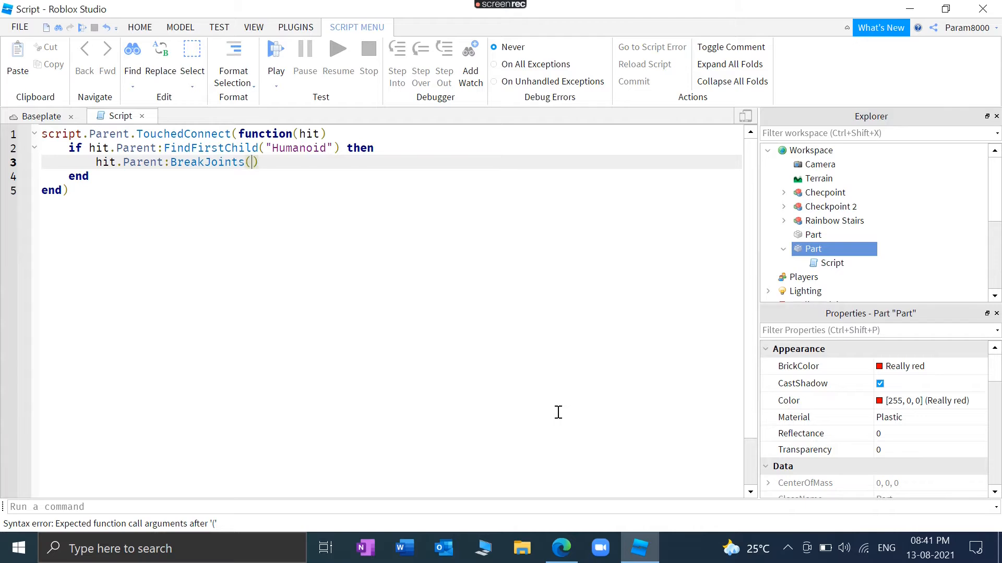
key("ctrl+s")
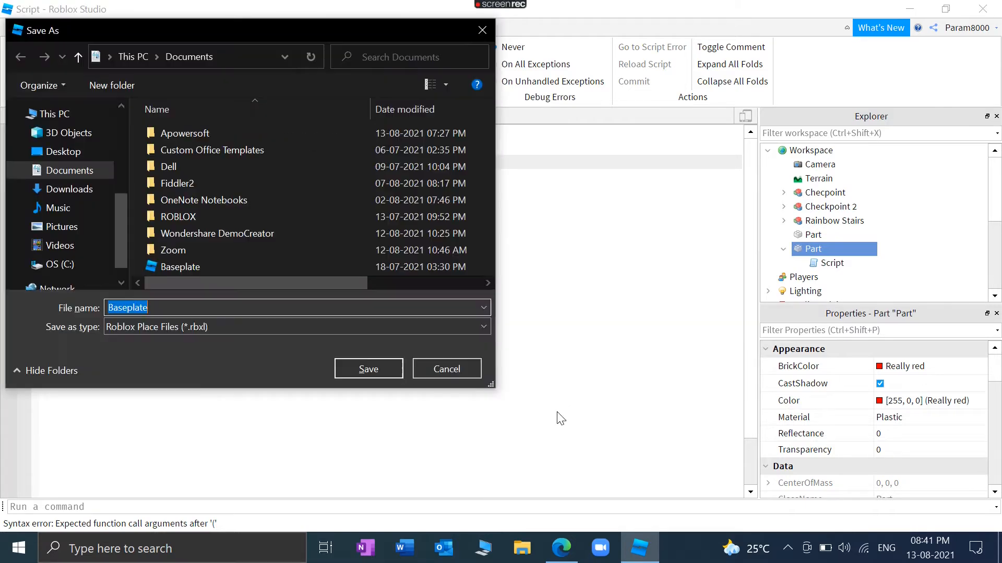
left_click(471, 375)
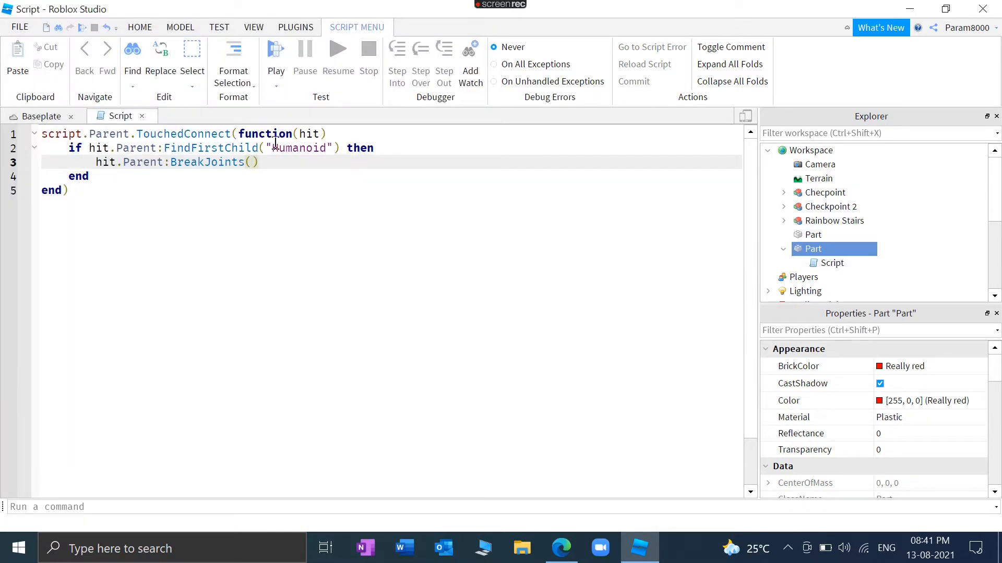
Correct TouchedConnect to Touched:Connect in the first line of the script and dismiss the save dialog.
left_click_drag(293, 134, 353, 147)
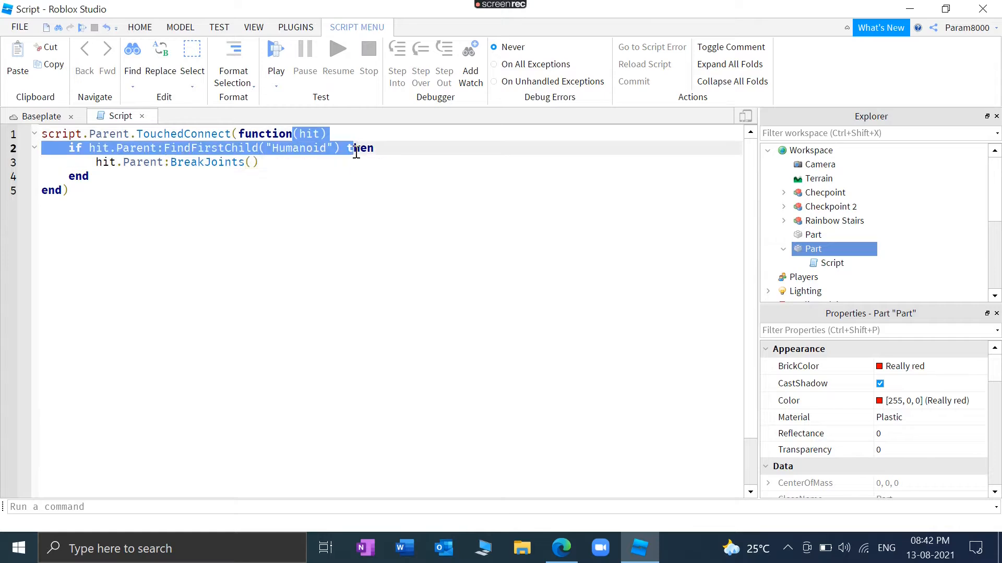
left_click(89, 147)
left_click_drag(91, 148, 318, 135)
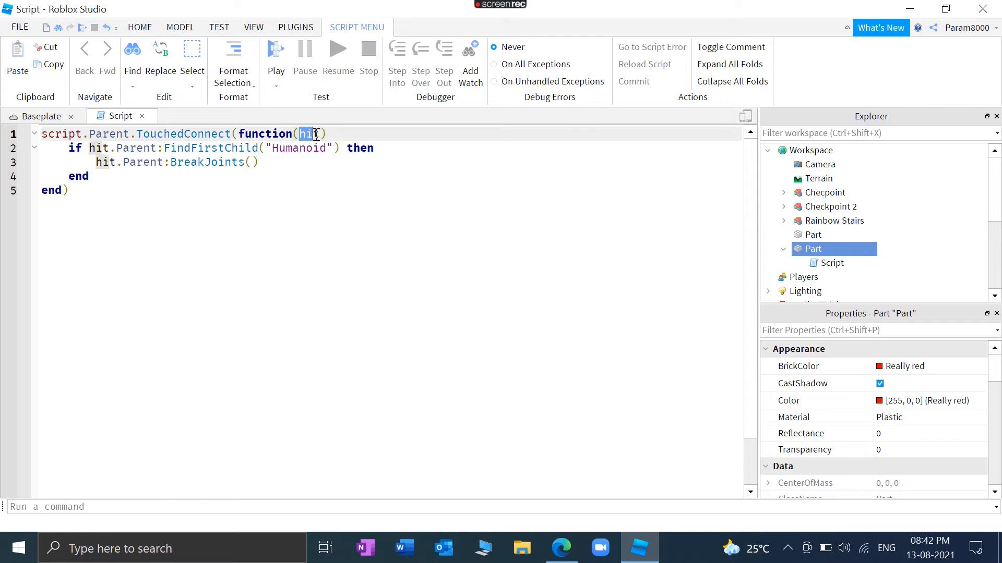
left_click_drag(236, 134, 87, 134)
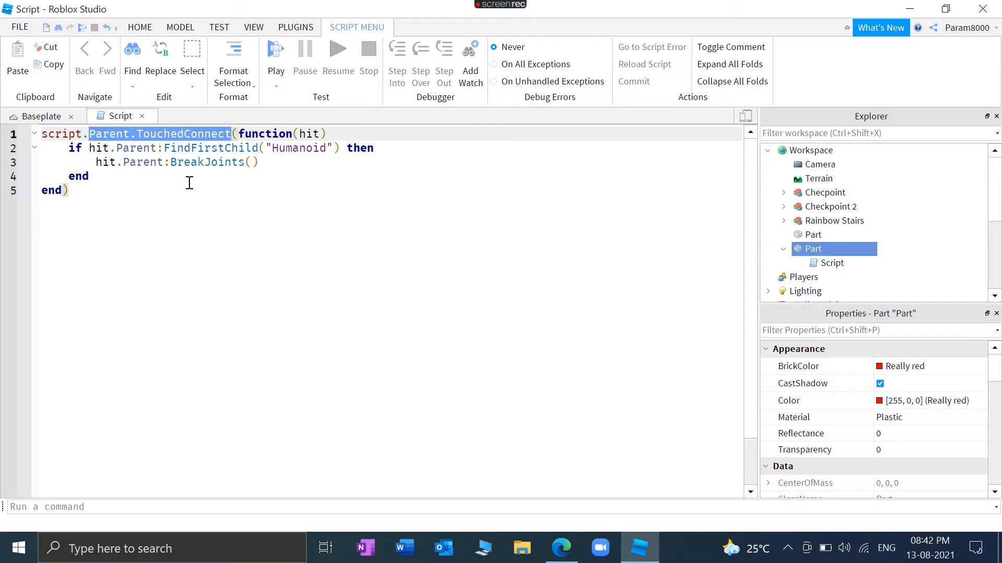
left_click(185, 137)
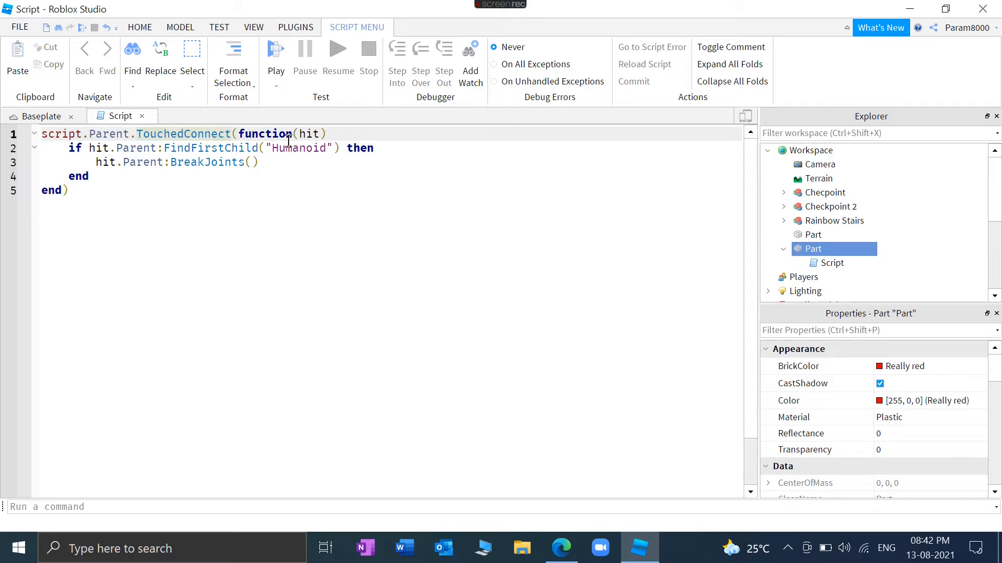
type(":")
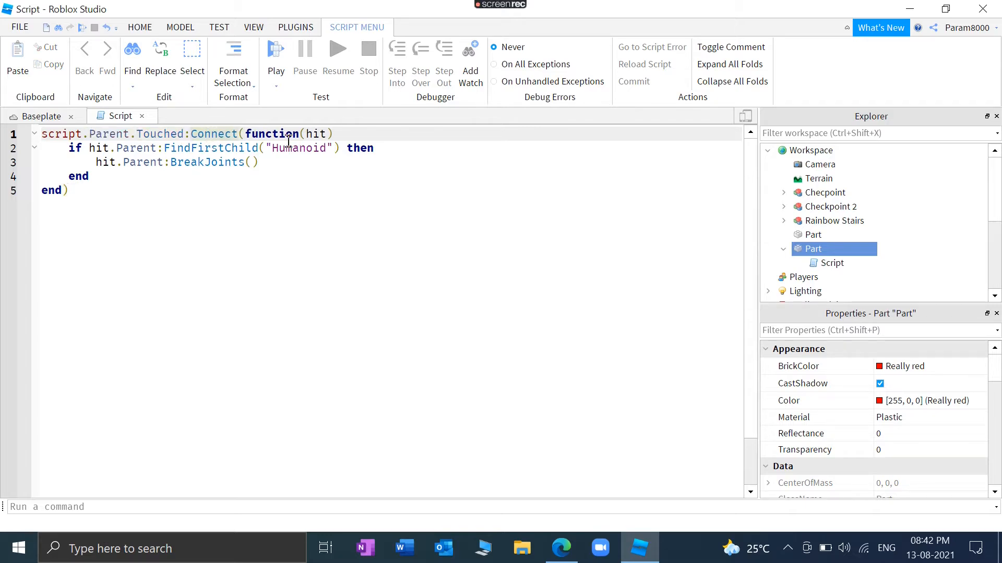
key("ctrl+s")
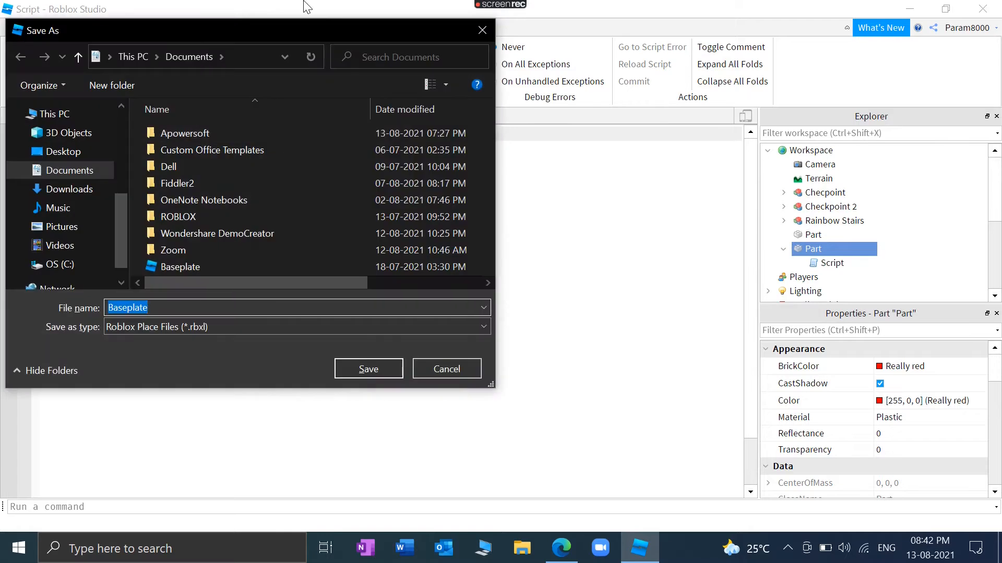
left_click(446, 372)
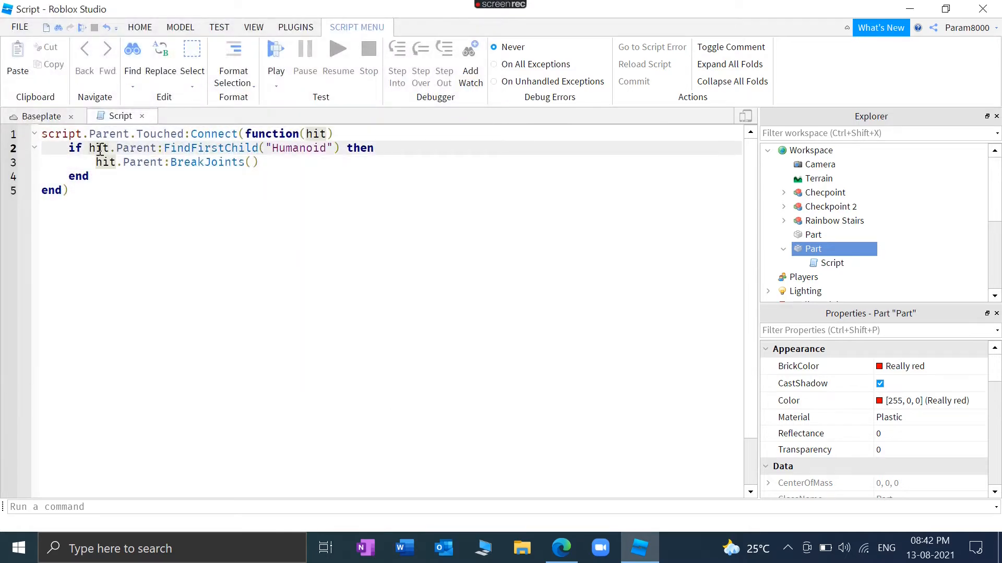
Review the script's hit parameter, the Humanoid check and the BreakJoints call.
left_click_drag(89, 148, 111, 148)
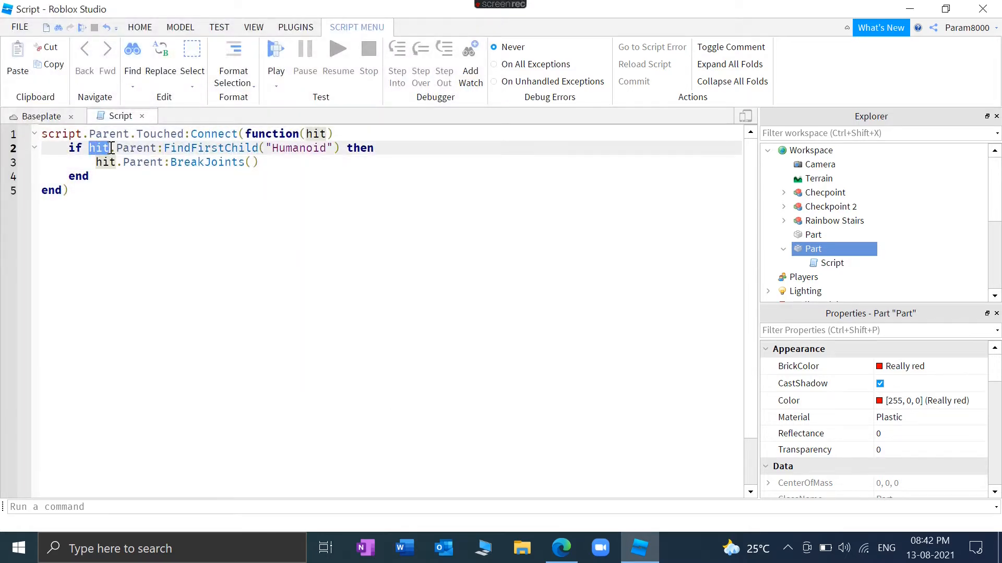
double_click(173, 153)
left_click_drag(278, 148, 324, 148)
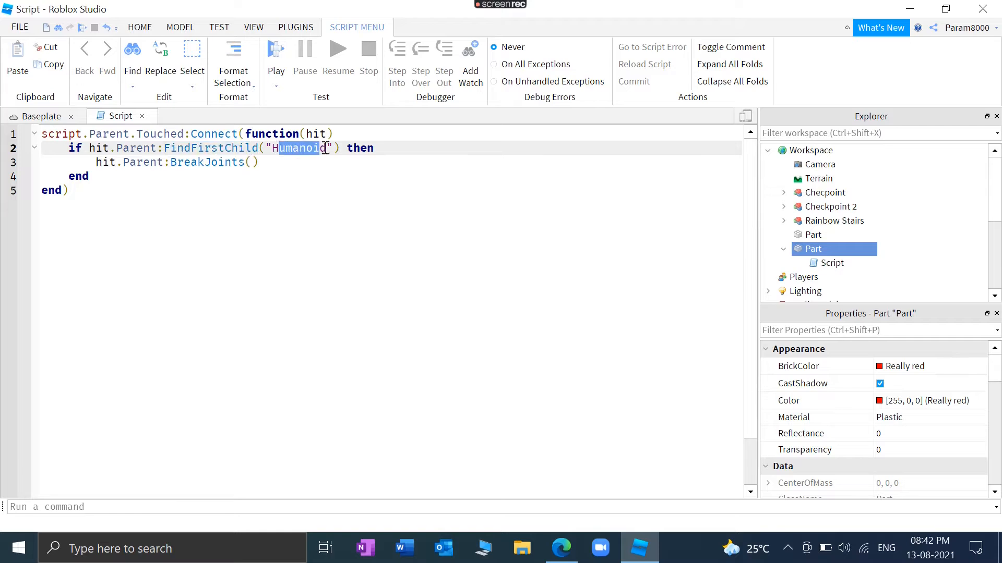
left_click_drag(172, 163, 245, 164)
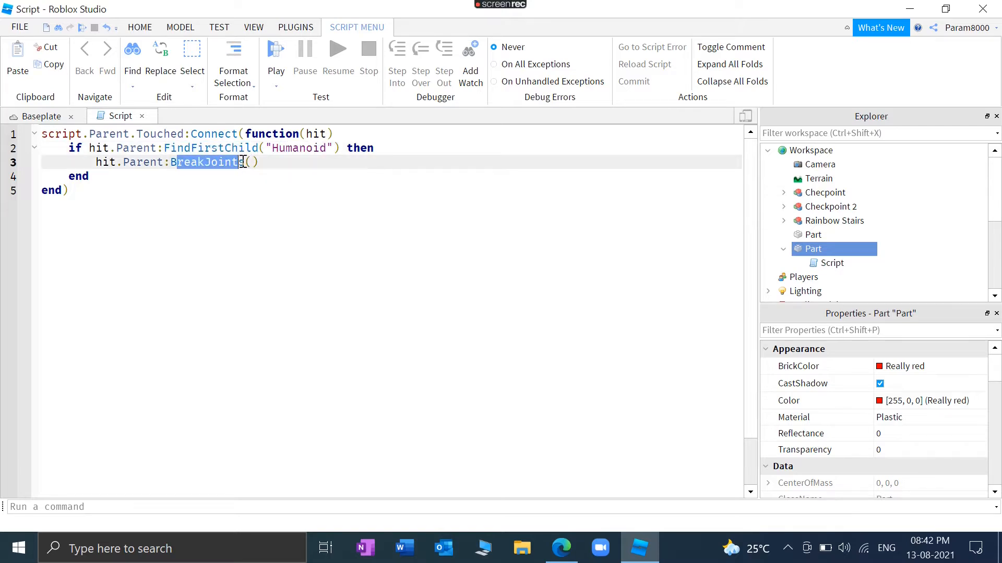
left_click(368, 194)
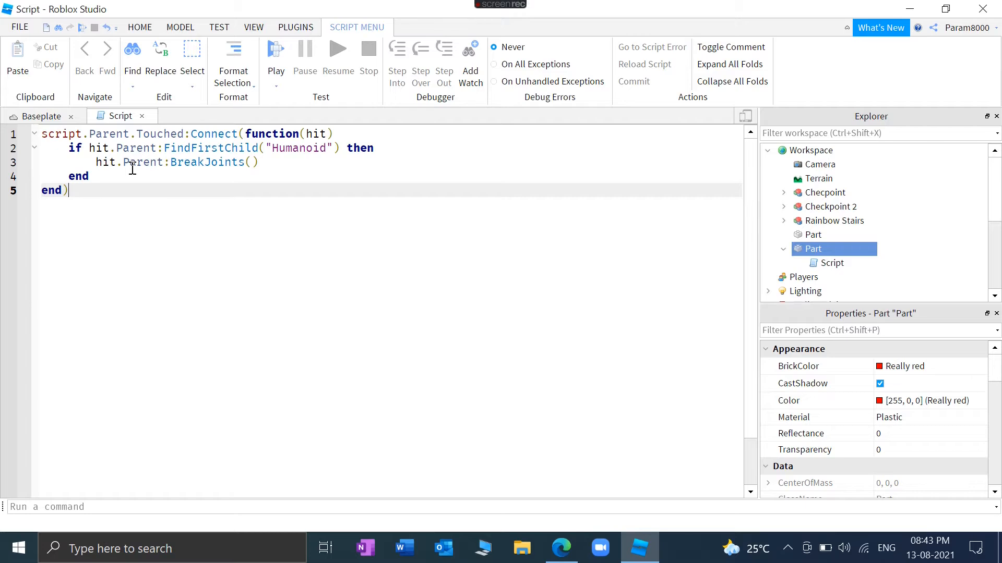
Start a playtest of the Baseplate place and run the character across the rainbow stairs to the second checkpoint.
left_click(32, 117)
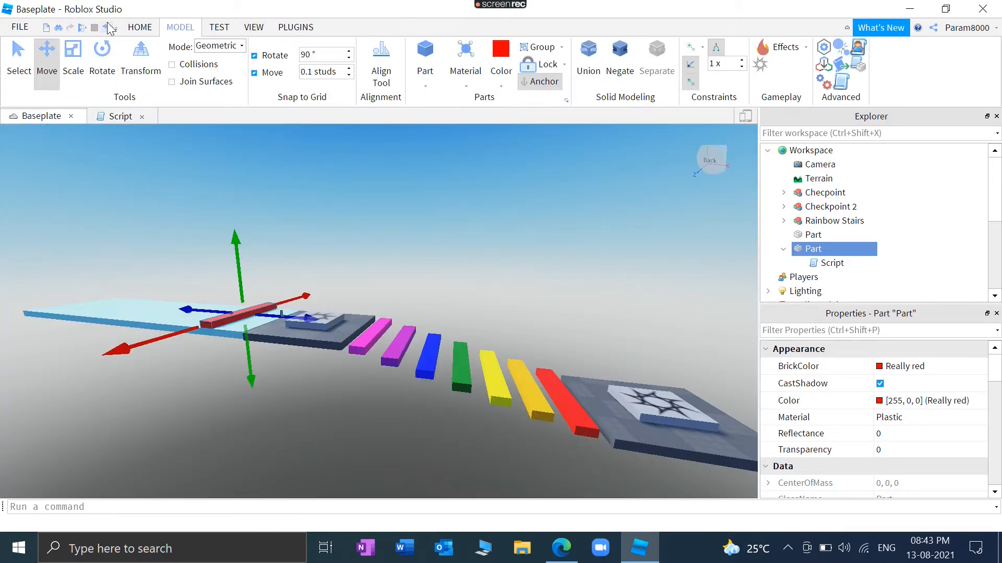
left_click(81, 26)
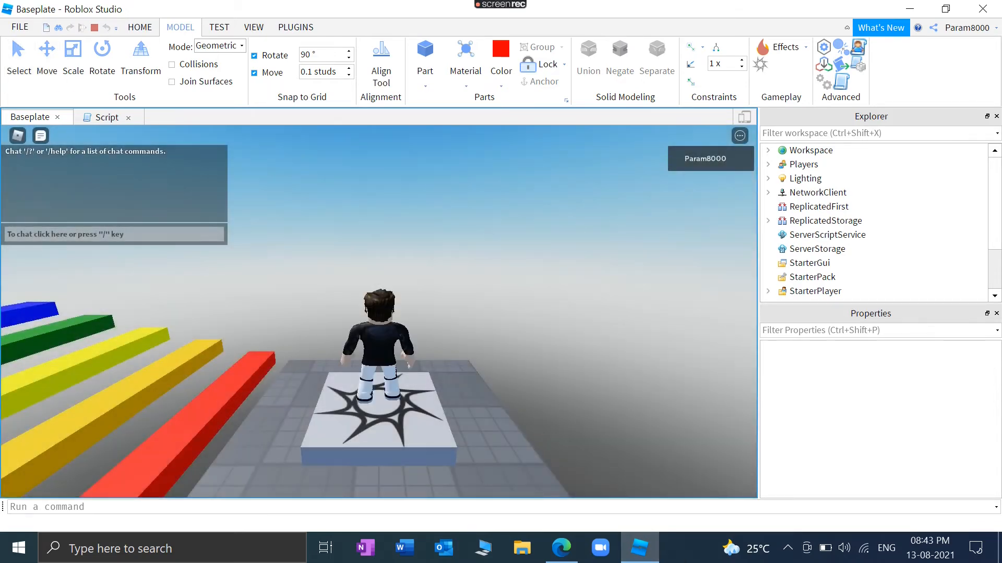
key("Left")
key("Up")
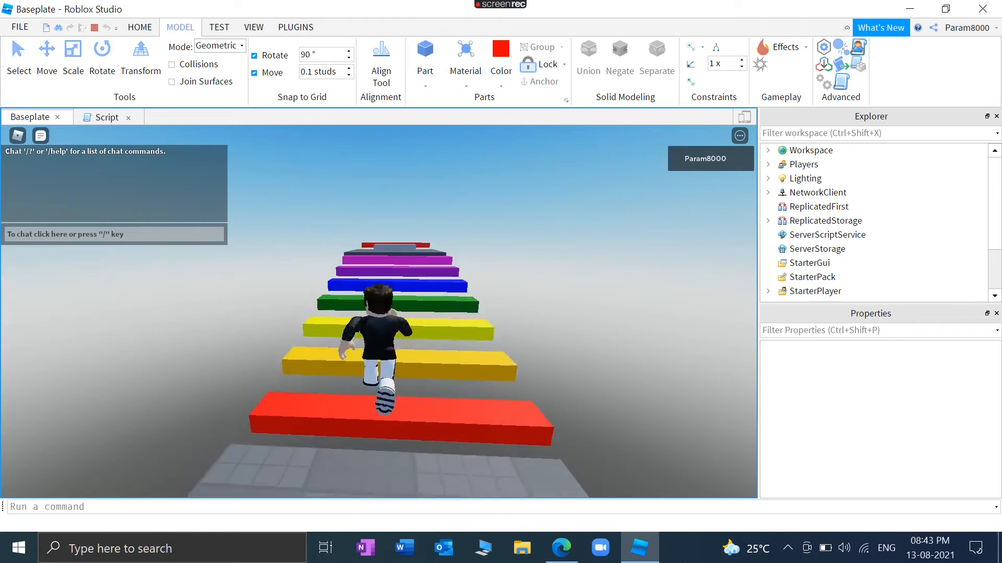
key("Up")
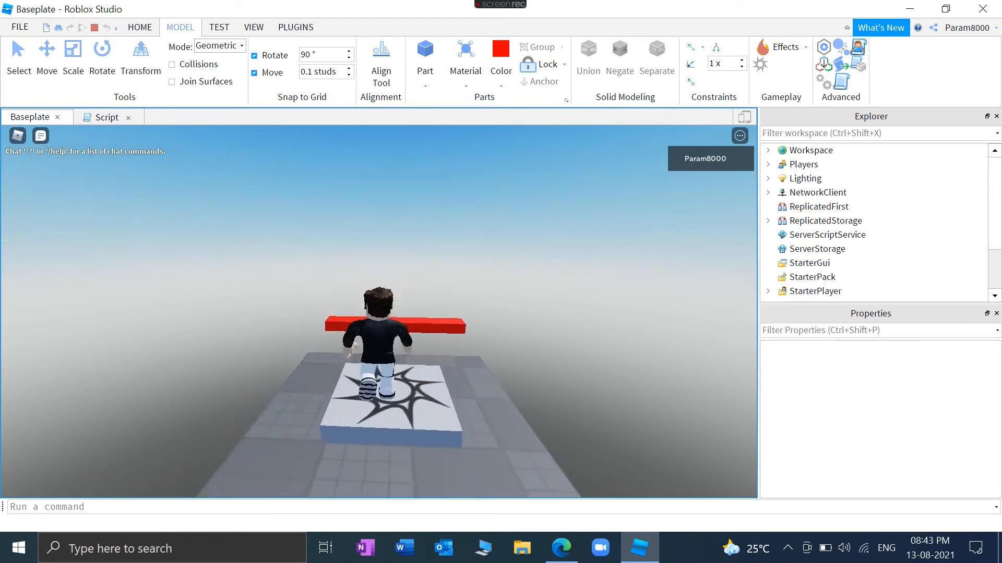
Steer the character around the second checkpoint and face the red crossbar beyond its edge.
key("Left")
key("Right")
key("Left")
key("Up")
key("Right")
key("Left")
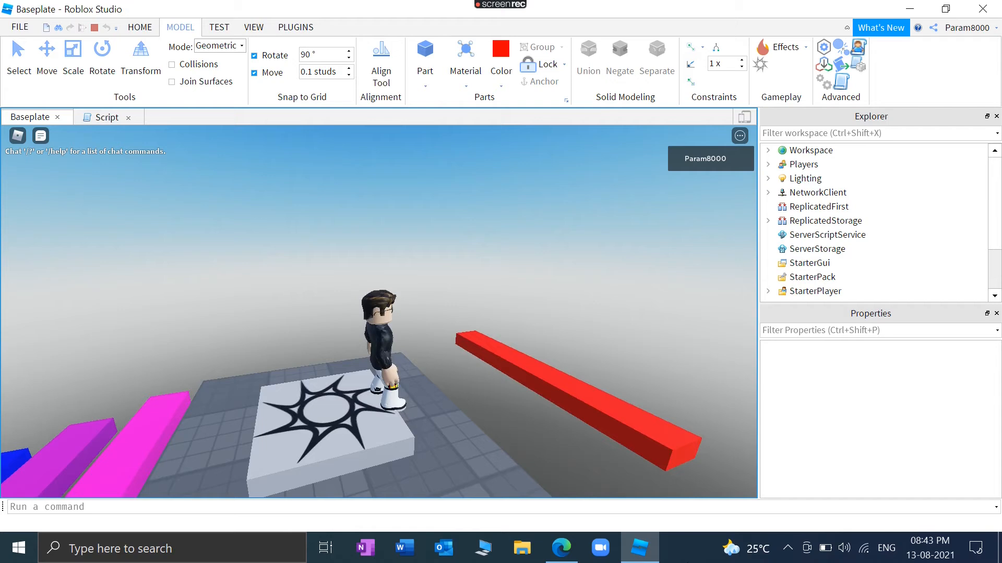
key("Right")
key("Up")
key("Left")
key("Down")
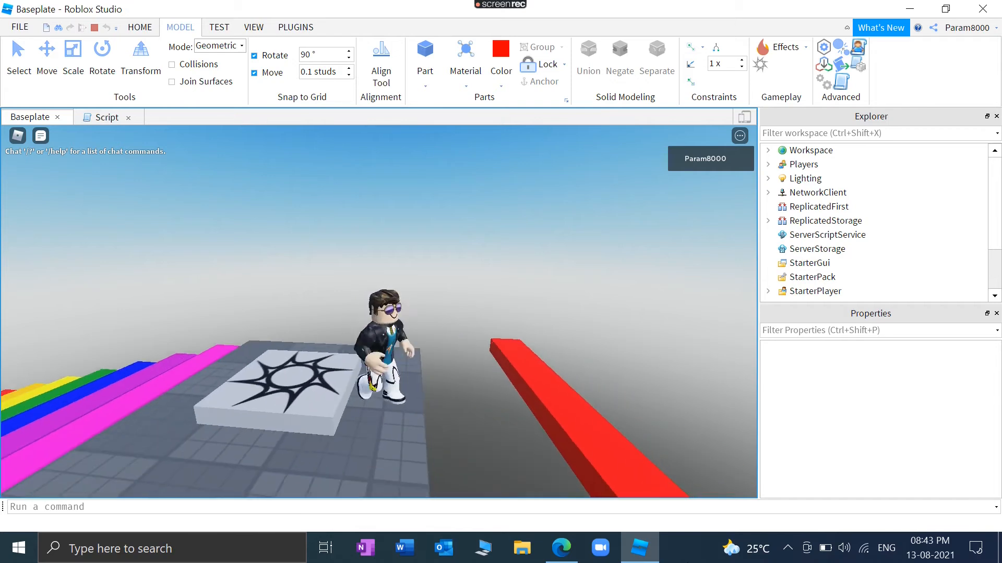
key("Right")
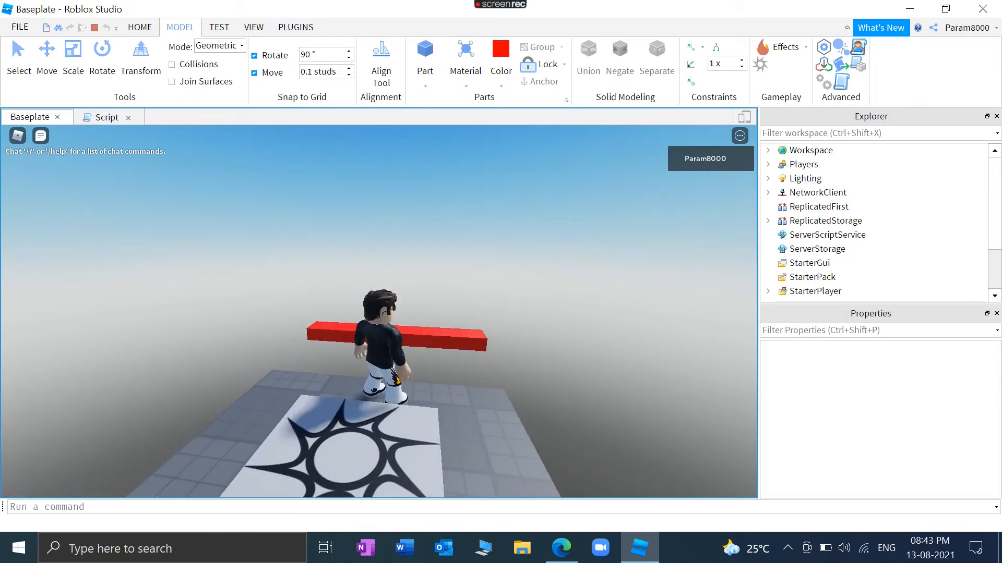
key("Left")
key("Right")
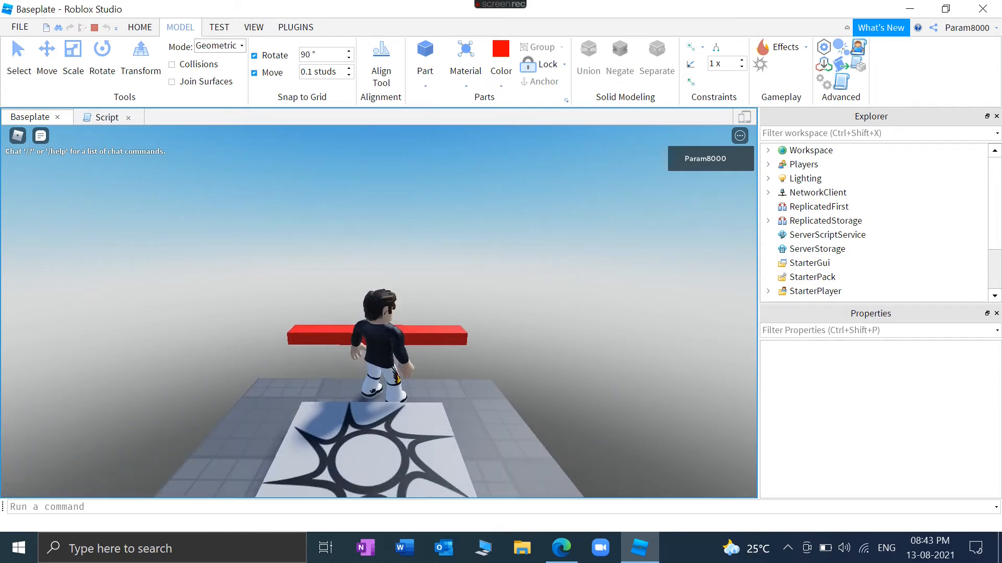
Jump the character toward the red crossbar to test its touch script, and stop the playtest.
key("Up")
key("space")
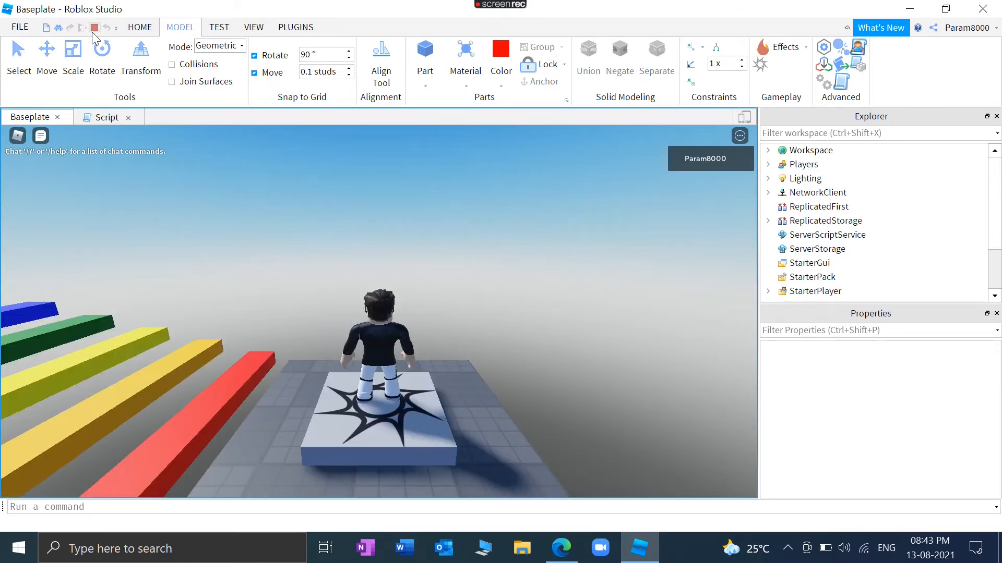
key("shift+F5")
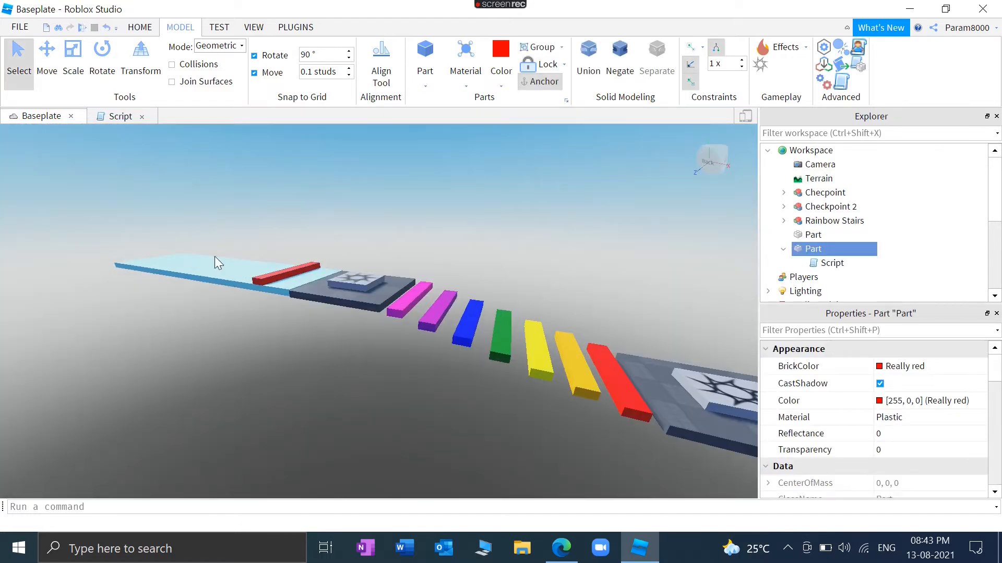
Duplicate the scripted red bar five times and space the copies along the light blue platform toward its far end.
left_click(216, 260)
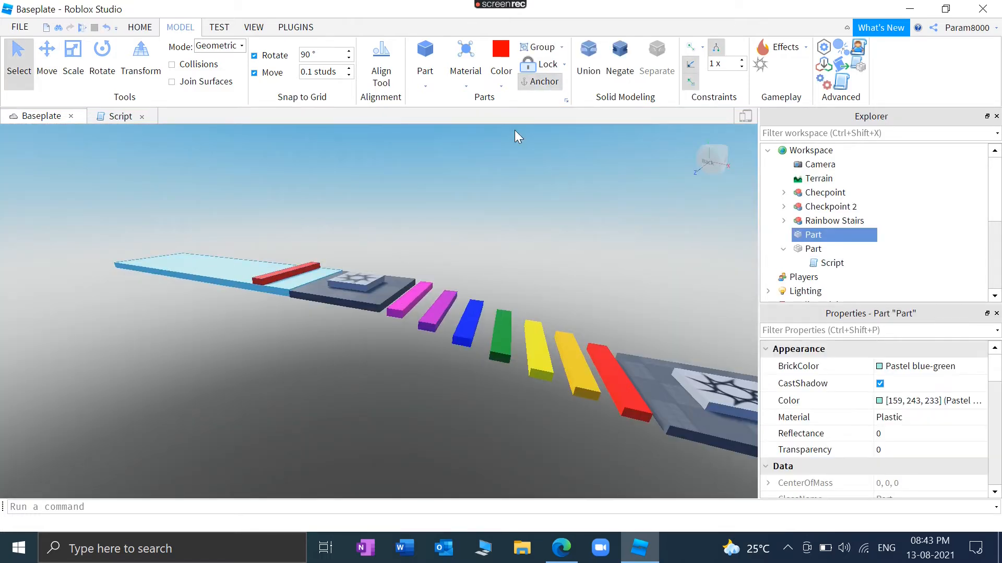
left_click(435, 192)
right_click_drag(435, 192, 413, 263)
scroll(413, 263, "down", 3)
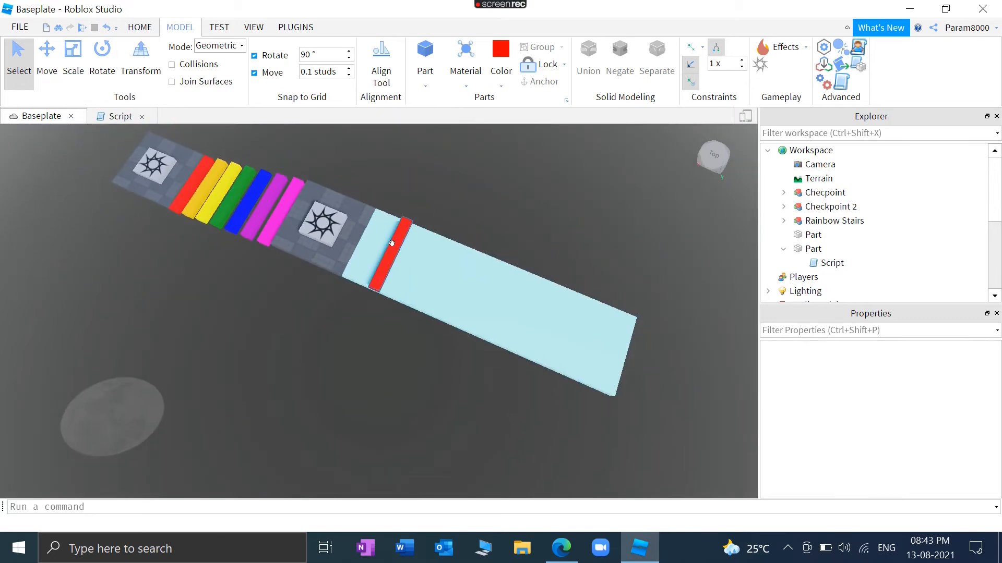
left_click(403, 257)
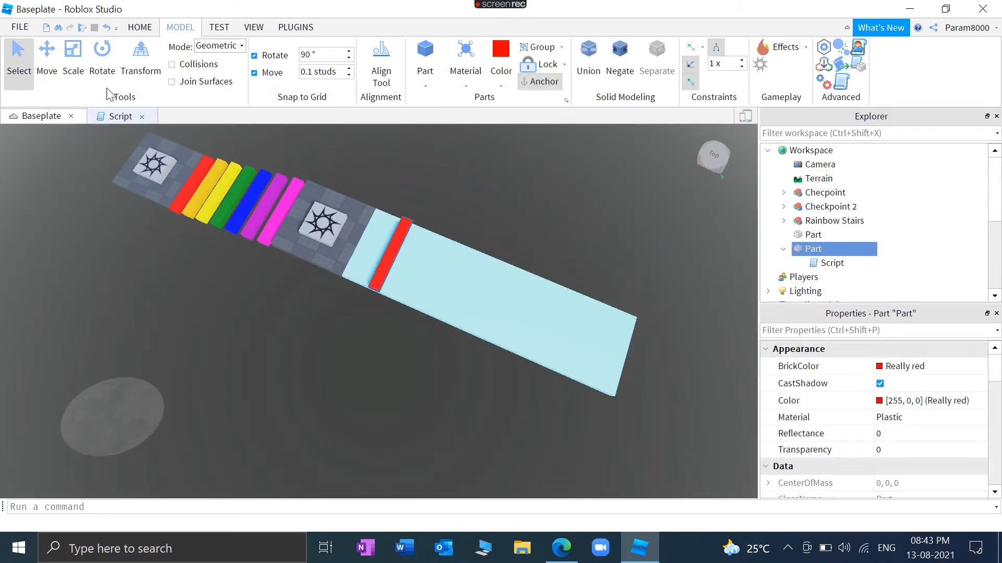
key("ctrl+d")
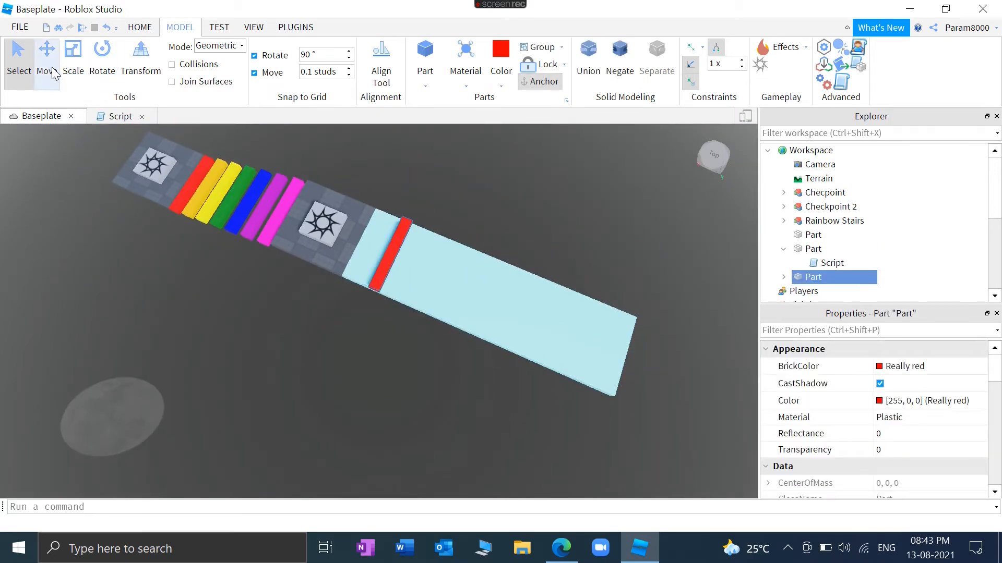
left_click(47, 58)
left_click_drag(446, 279, 687, 381)
key("ctrl+d")
key("ctrl+d")
key("ctrl+d")
key("ctrl+d")
left_click(678, 307)
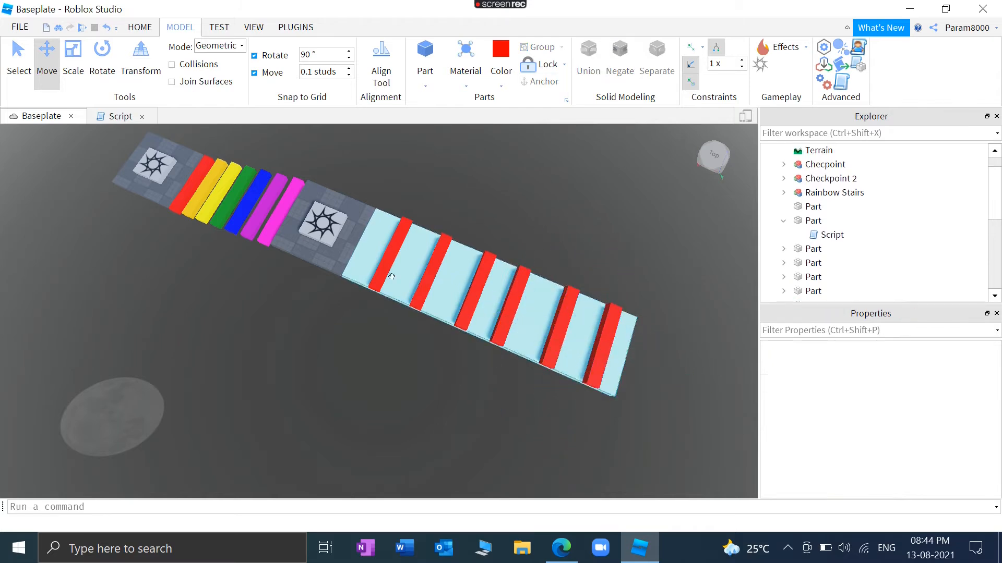
Duplicate the Checkpoint 2 model and move the copy against the far end of the light blue platform.
left_click(322, 223)
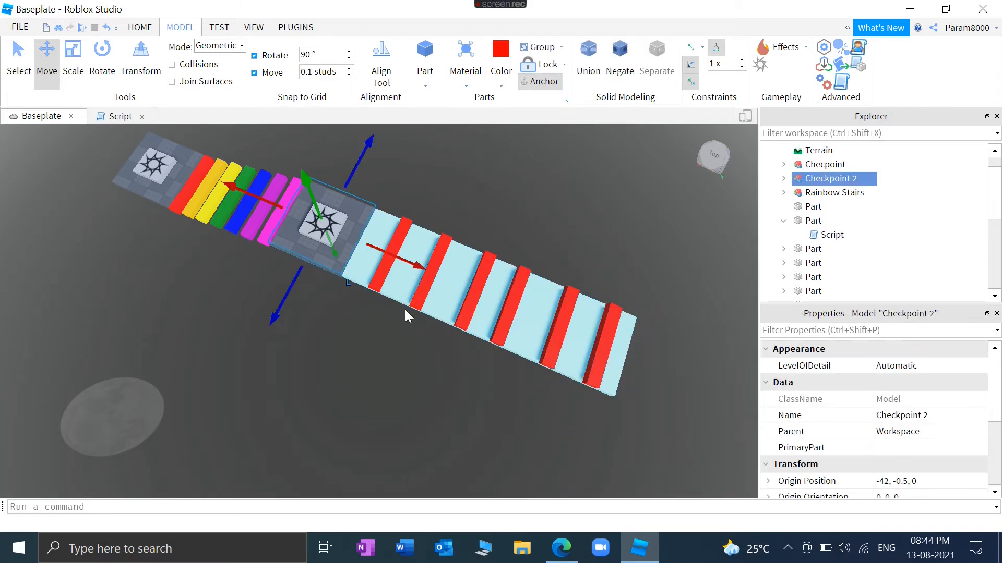
key("ctrl+d")
left_click_drag(412, 264, 684, 425)
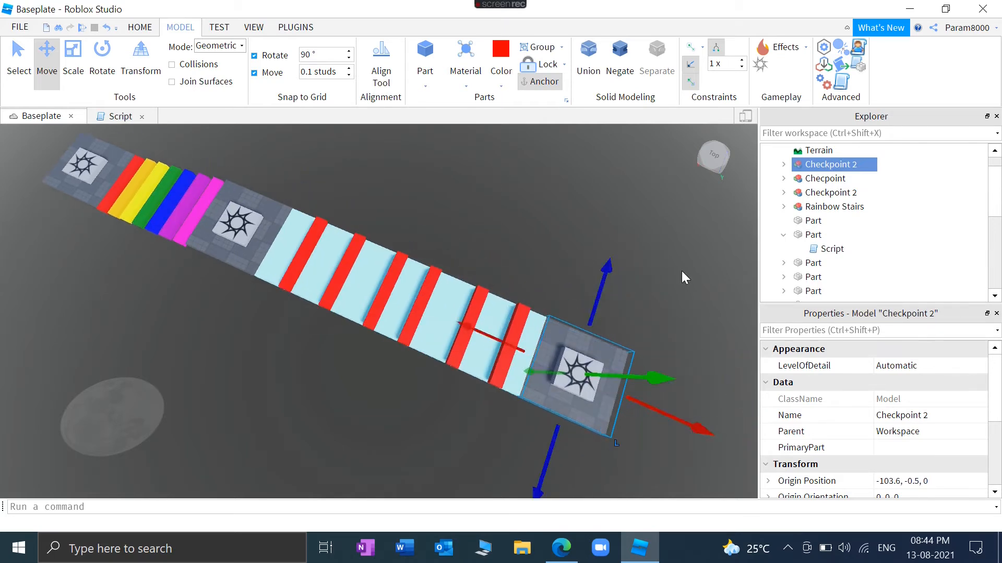
left_click(681, 271)
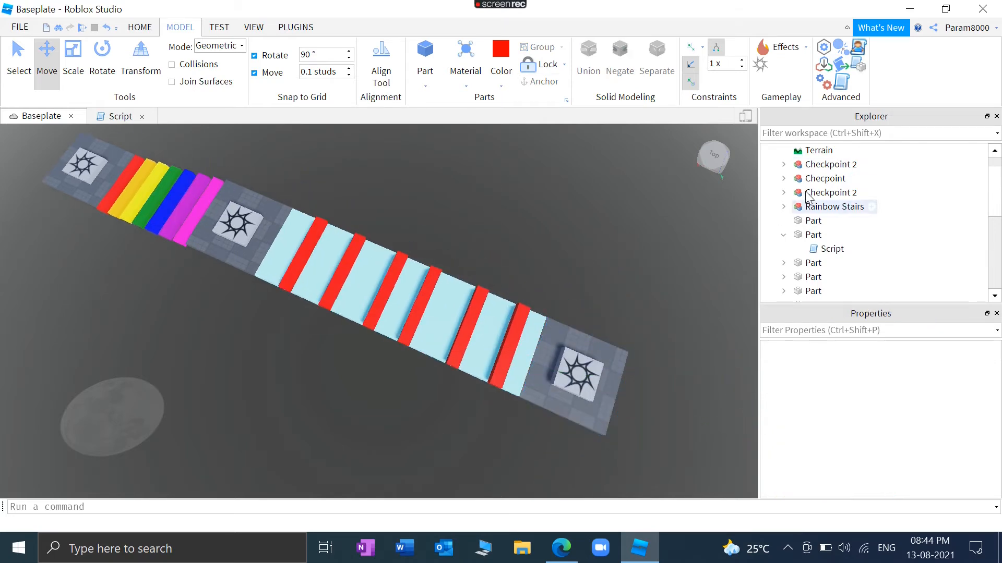
Rename the copied checkpoint model at the far end as Checkpoint 3.
left_click(831, 166)
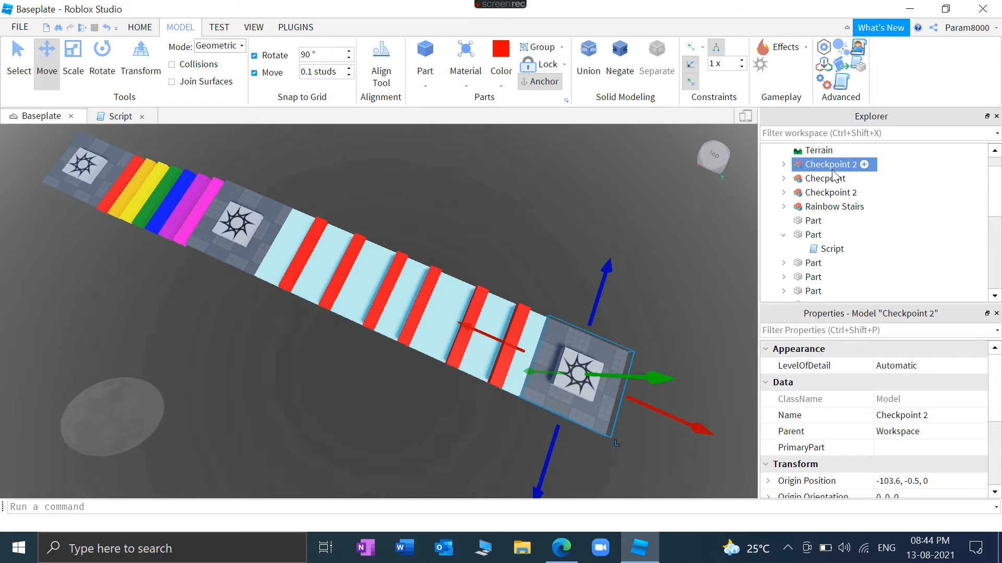
left_click(833, 166)
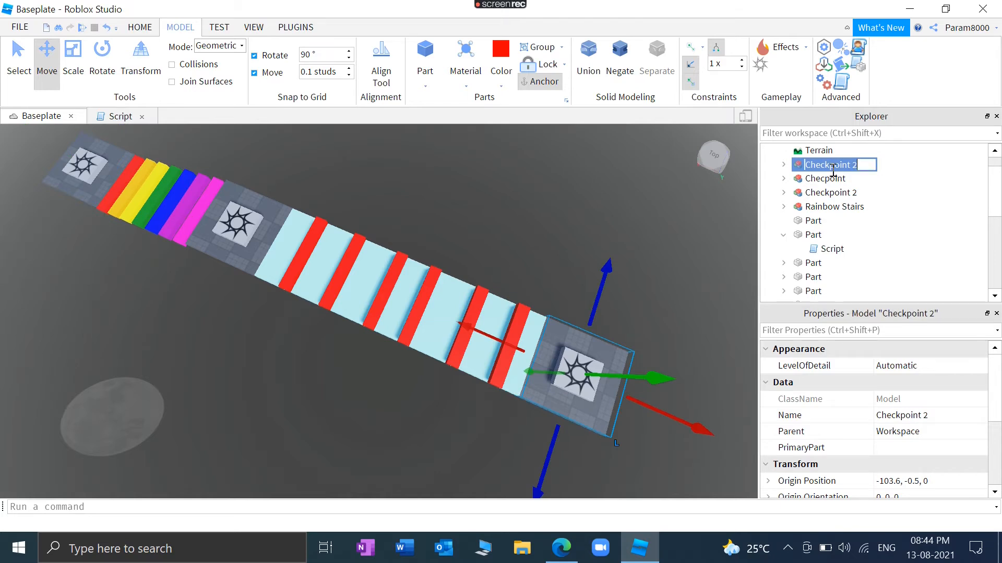
left_click(859, 166)
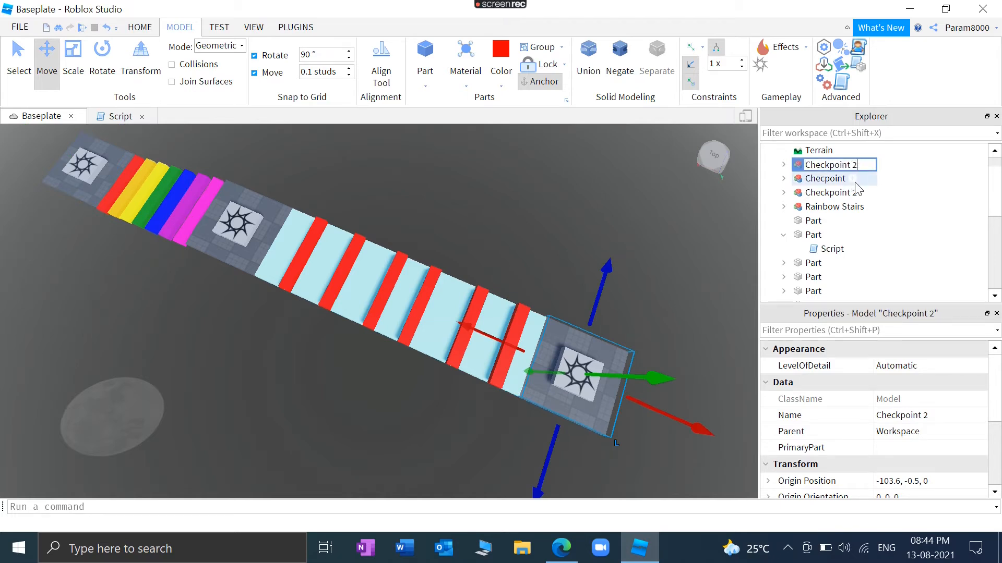
key("BackSpace")
type("3")
key("Return")
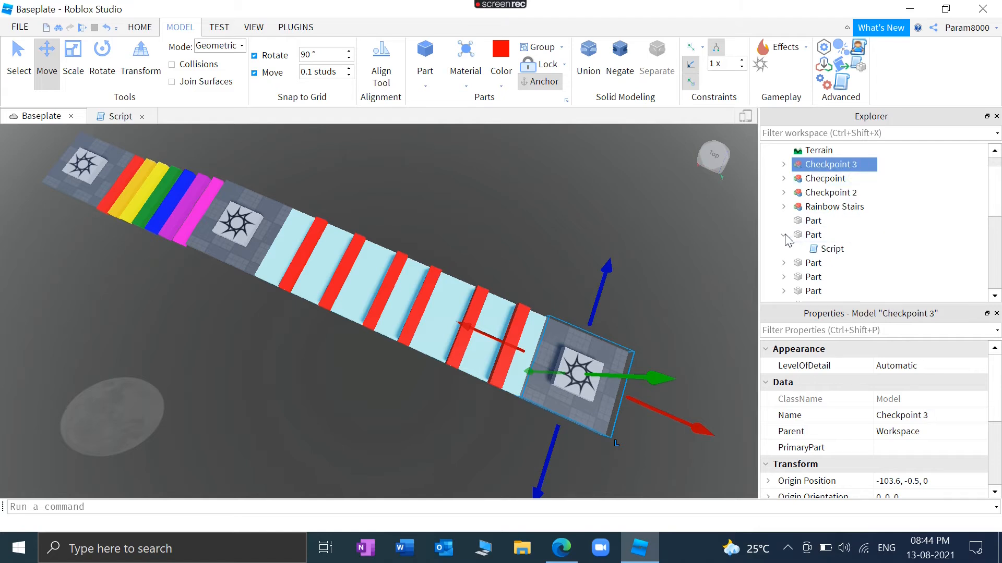
Group the light blue platform and its six red bars into one model and name it Lava Bars.
left_click(813, 222)
scroll(811, 229, "down", 2)
left_click(811, 227, "shift")
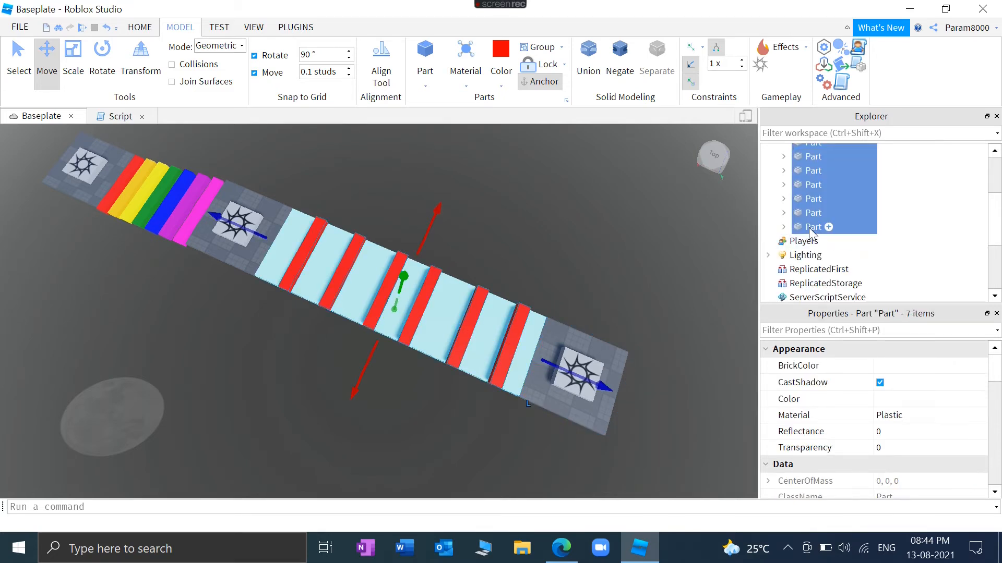
key("ctrl+g")
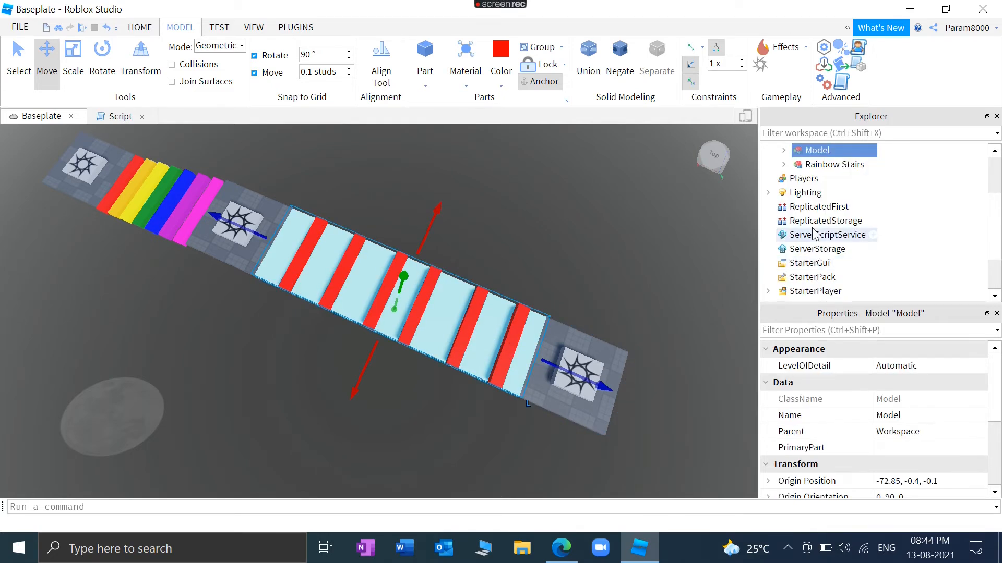
double_click(813, 190)
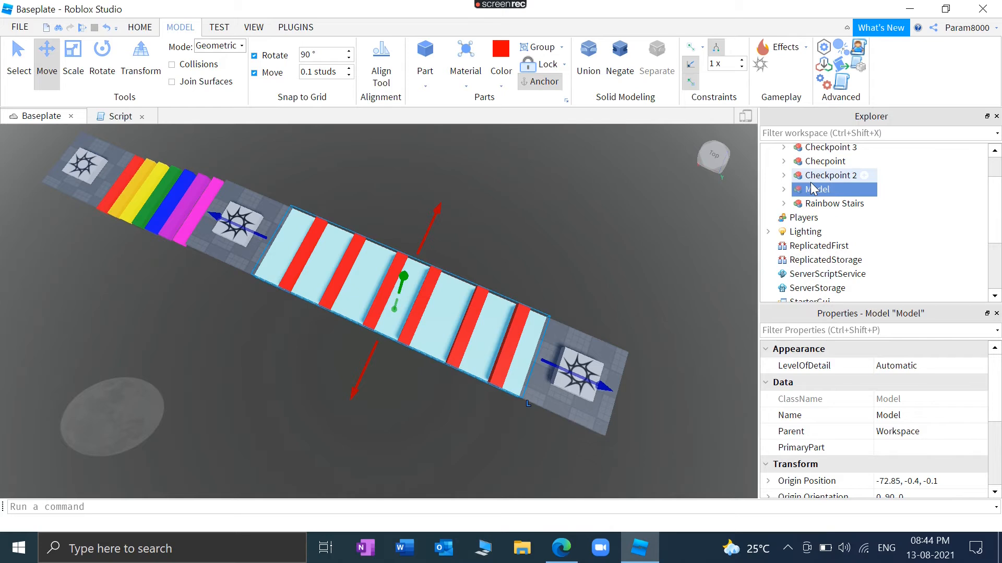
type("Lava Bars")
key("Return")
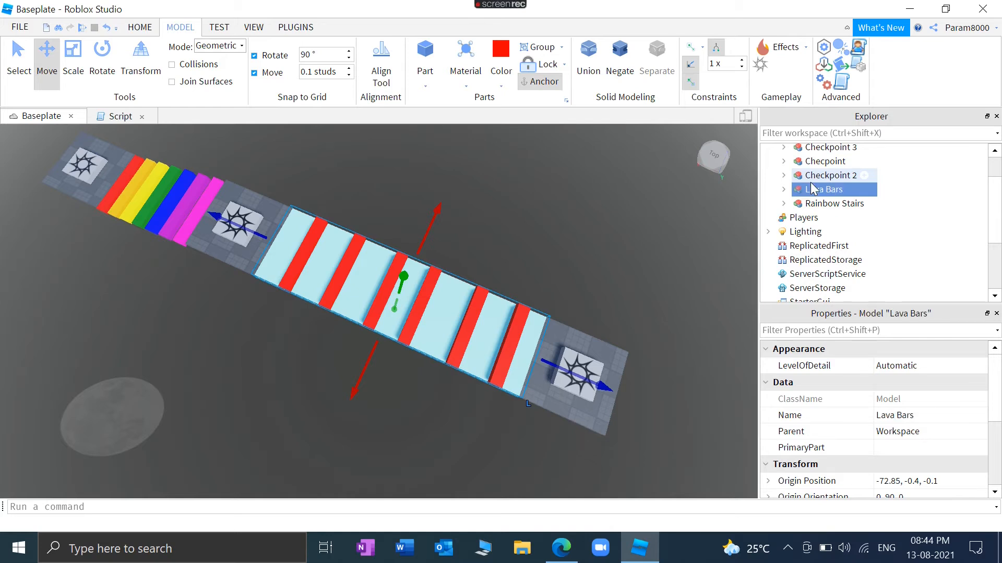
left_click(624, 287)
right_click_drag(626, 295, 626, 295)
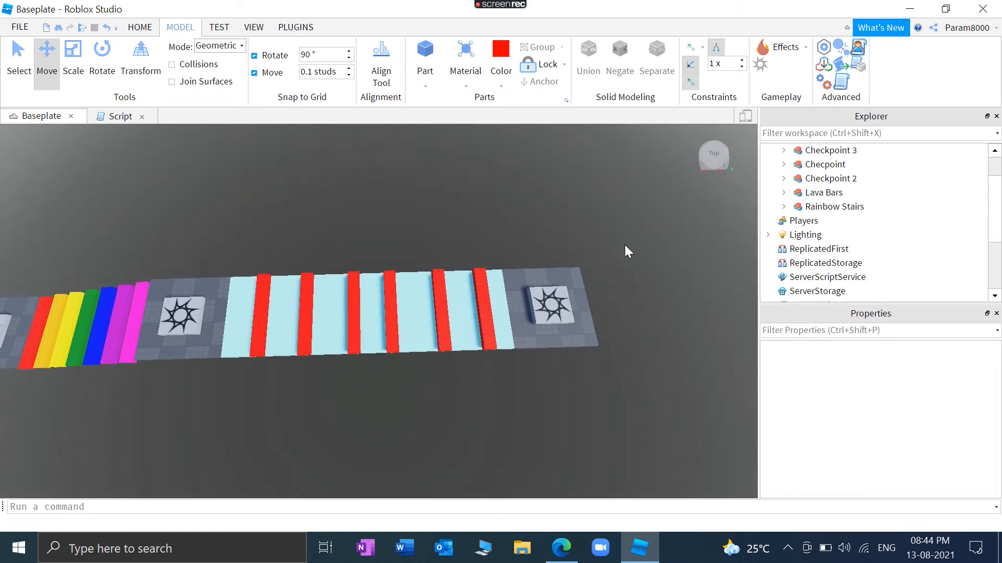